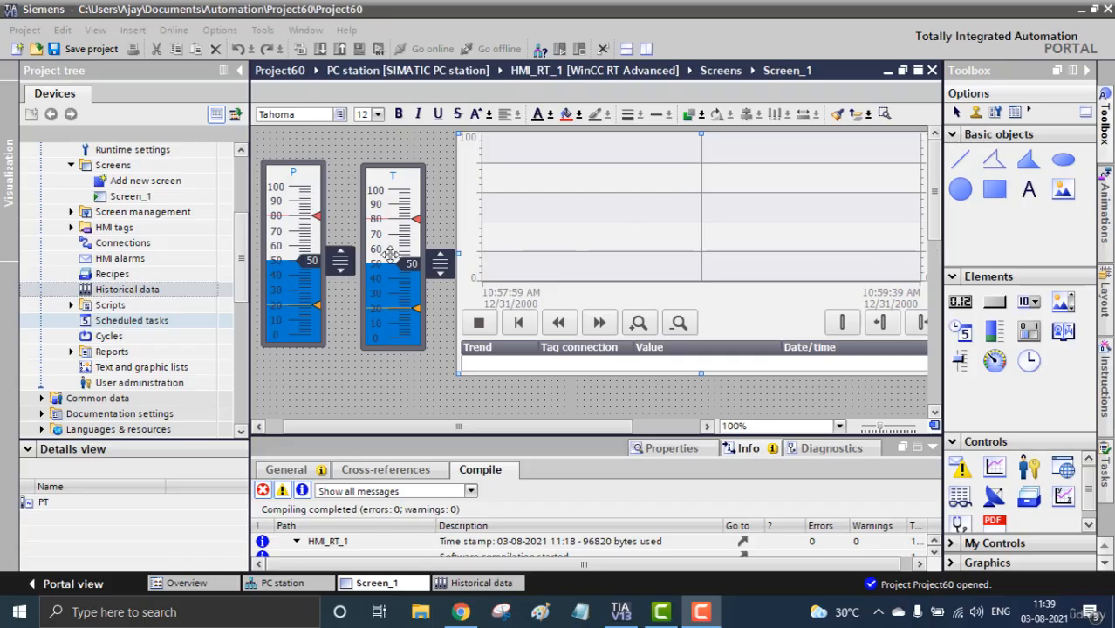
Step: In the trend view's properties on Screen_1, set the trend type of Trend_1 and Trend_2 to Cyclical real time
click(546, 205)
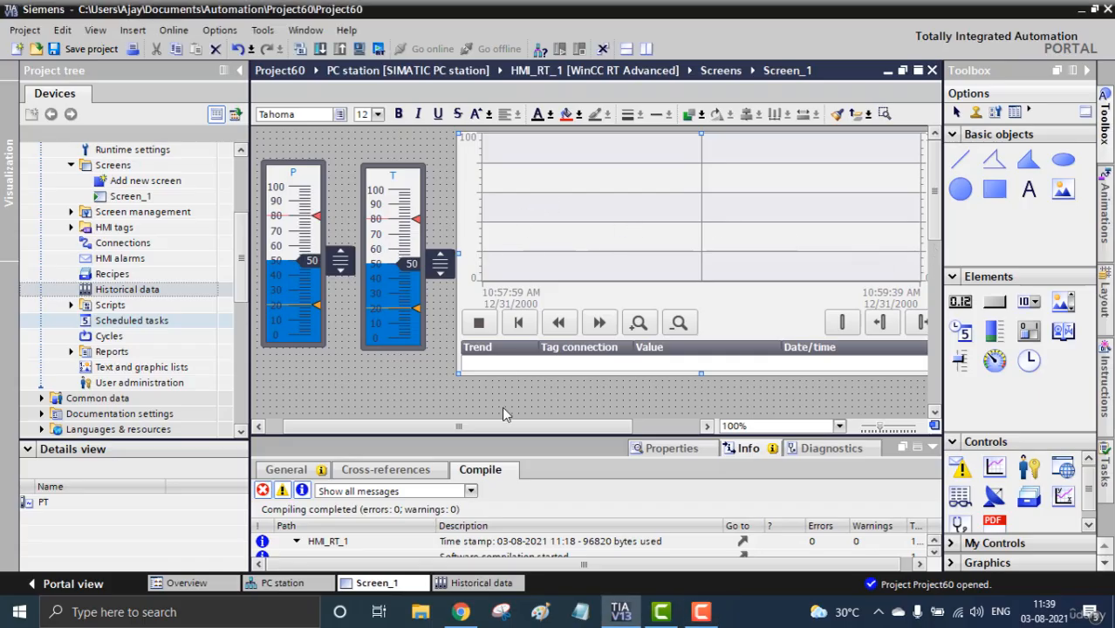
drag(526, 443, 527, 300)
right_click(593, 209)
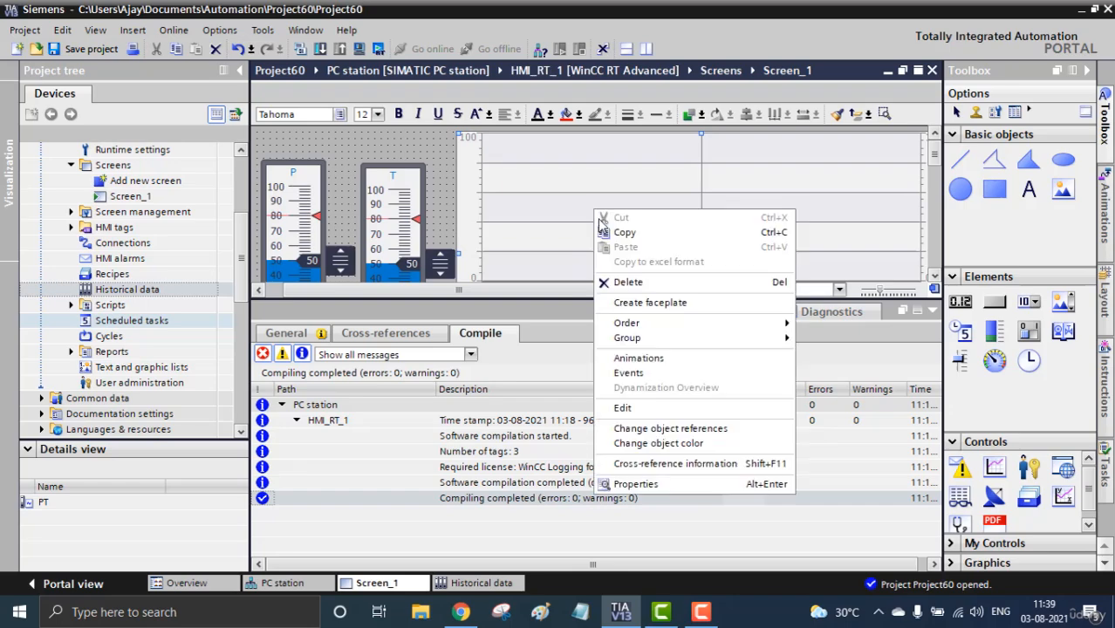
click(642, 484)
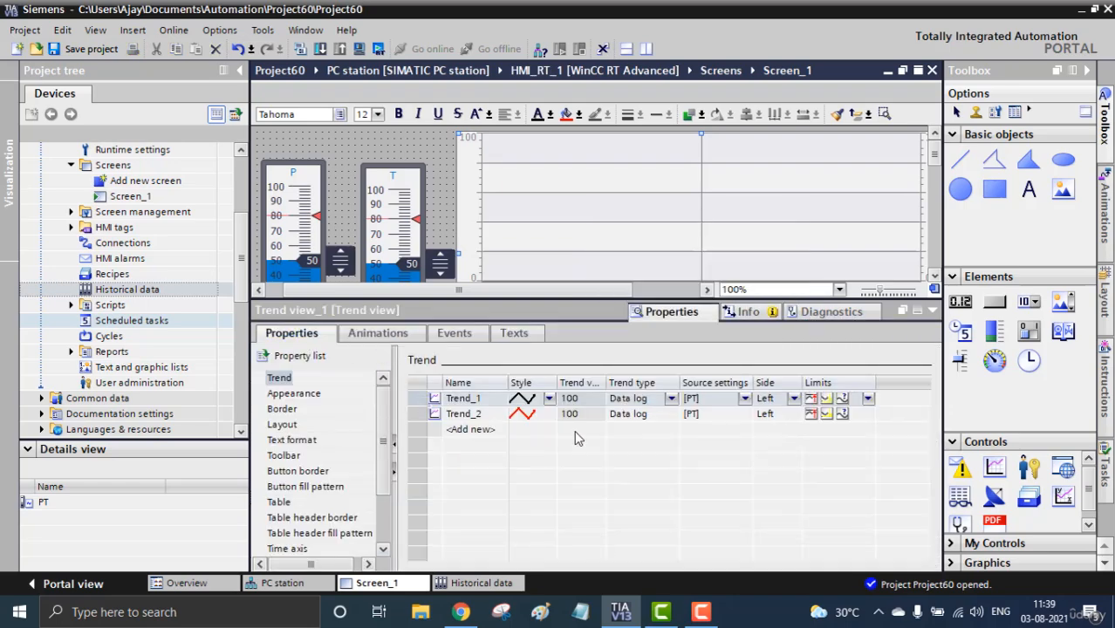
click(670, 398)
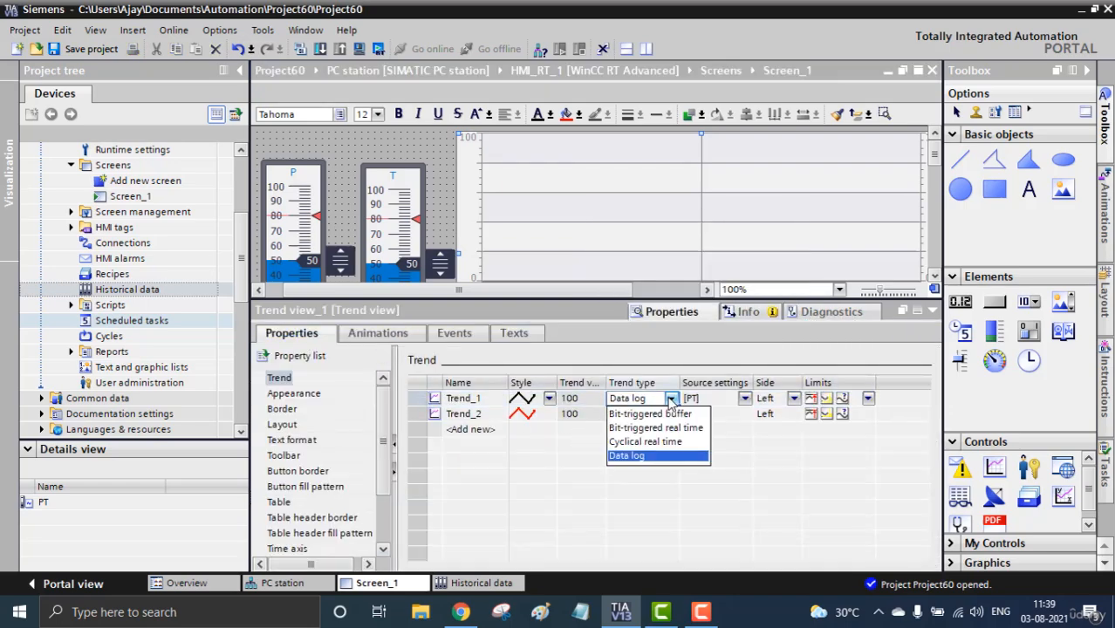
click(646, 442)
click(681, 418)
click(670, 414)
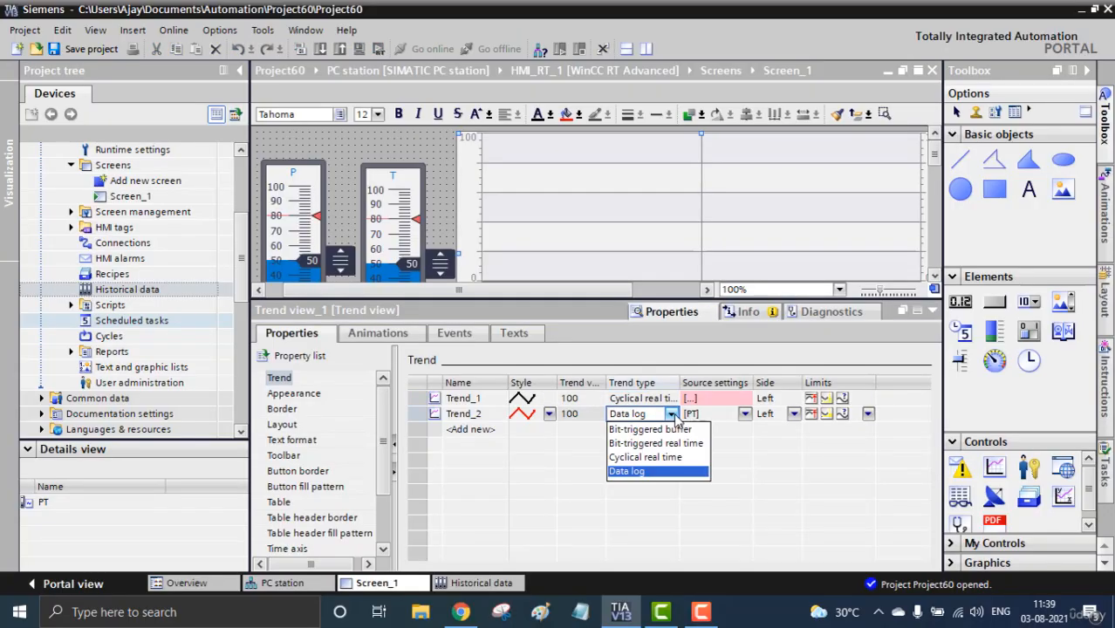
click(653, 457)
Step: Assign the PRESSRE tag as the process value in the source settings of Trend_1
click(744, 399)
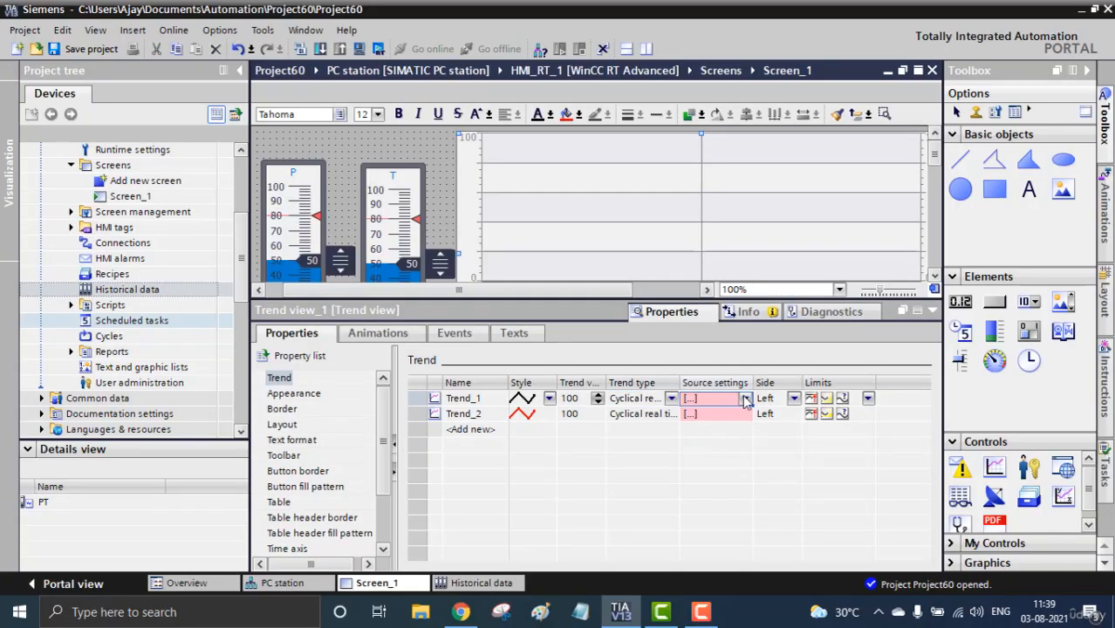
click(746, 400)
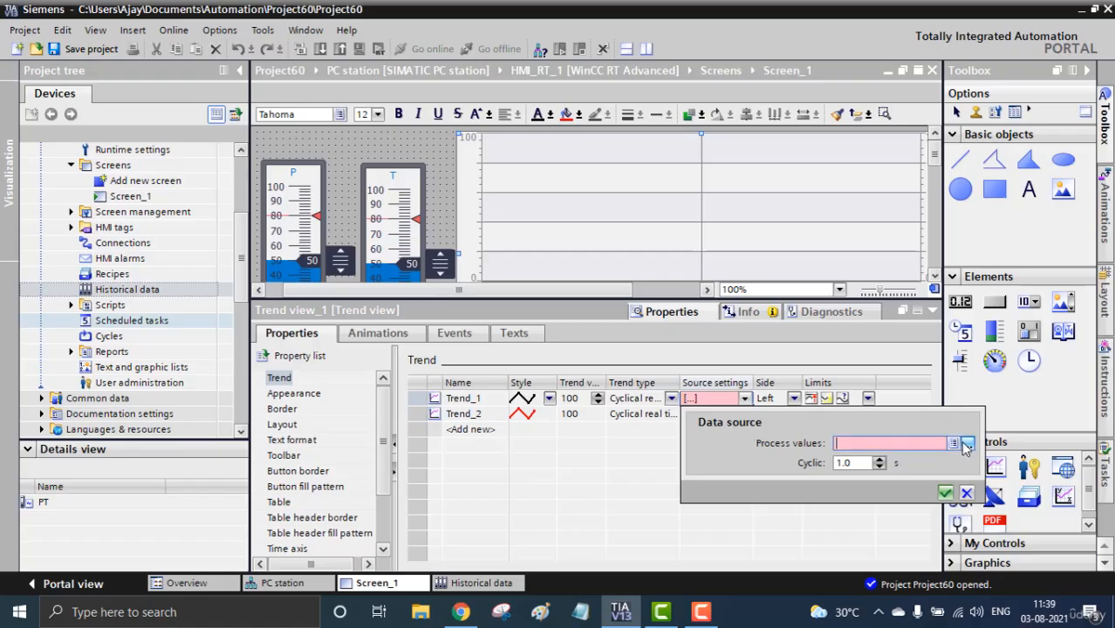
click(954, 444)
click(571, 475)
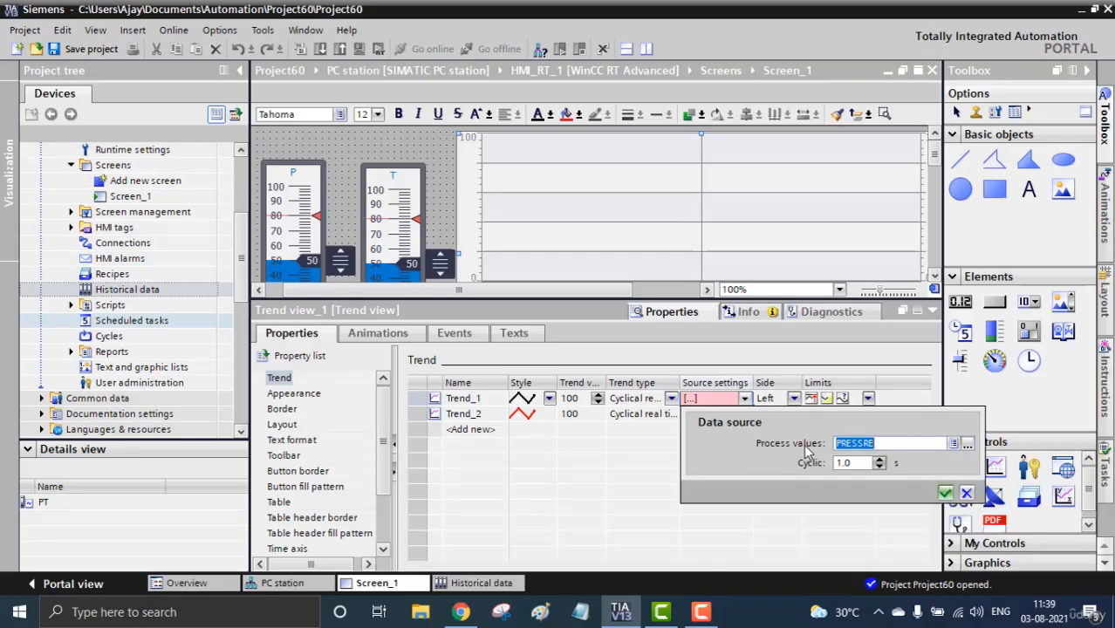
click(944, 494)
Step: Assign the TEMPRETURE tag as the process value in the source settings of Trend_2
click(777, 413)
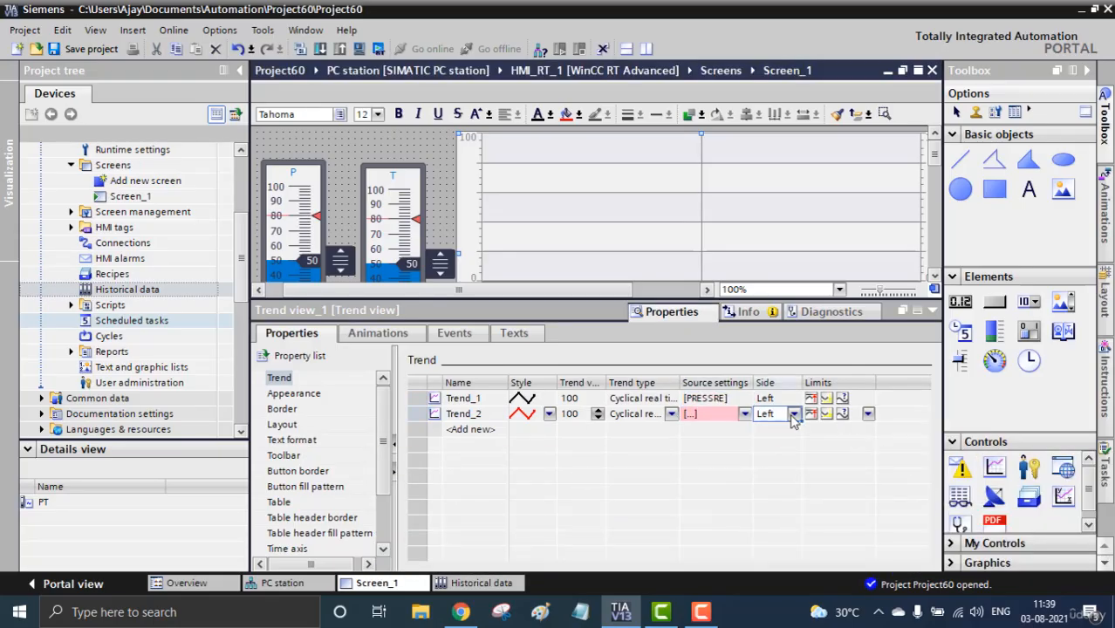
click(744, 413)
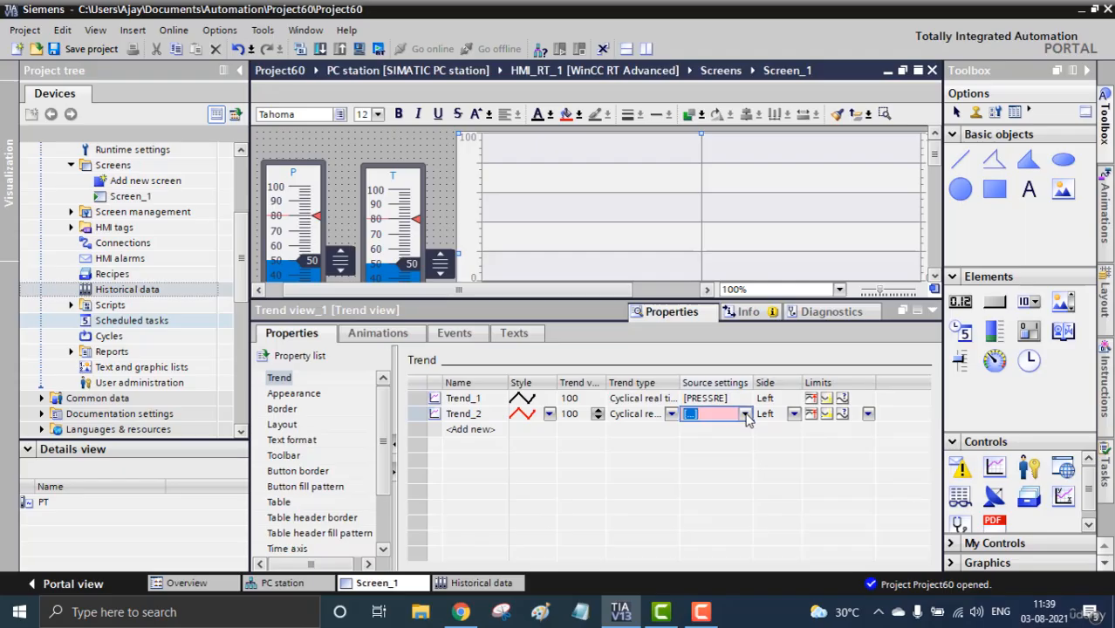
click(953, 460)
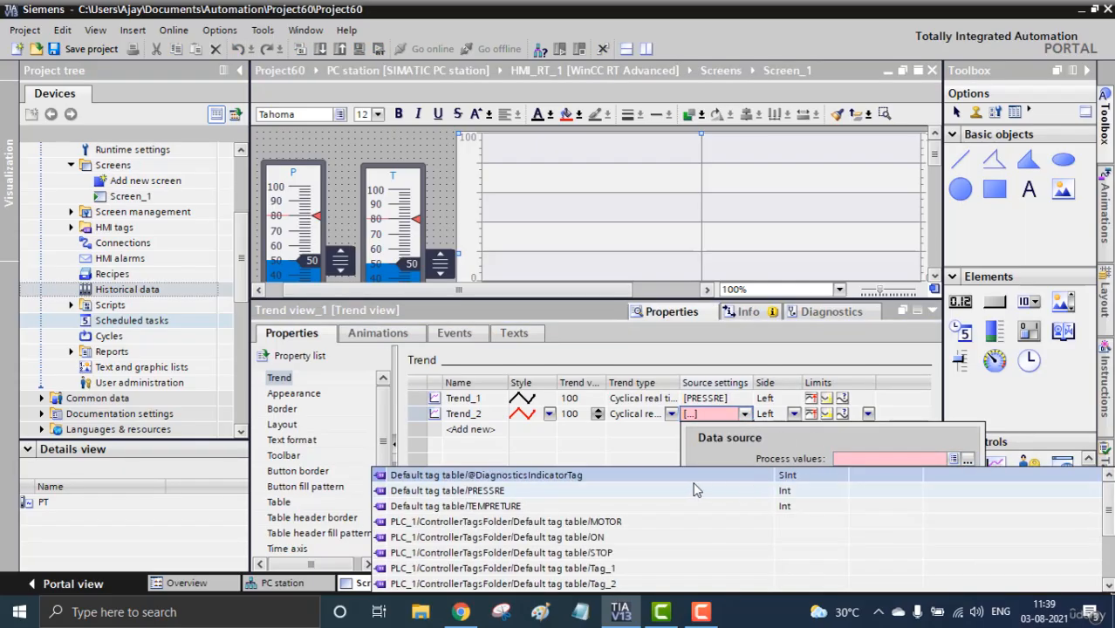
double_click(557, 507)
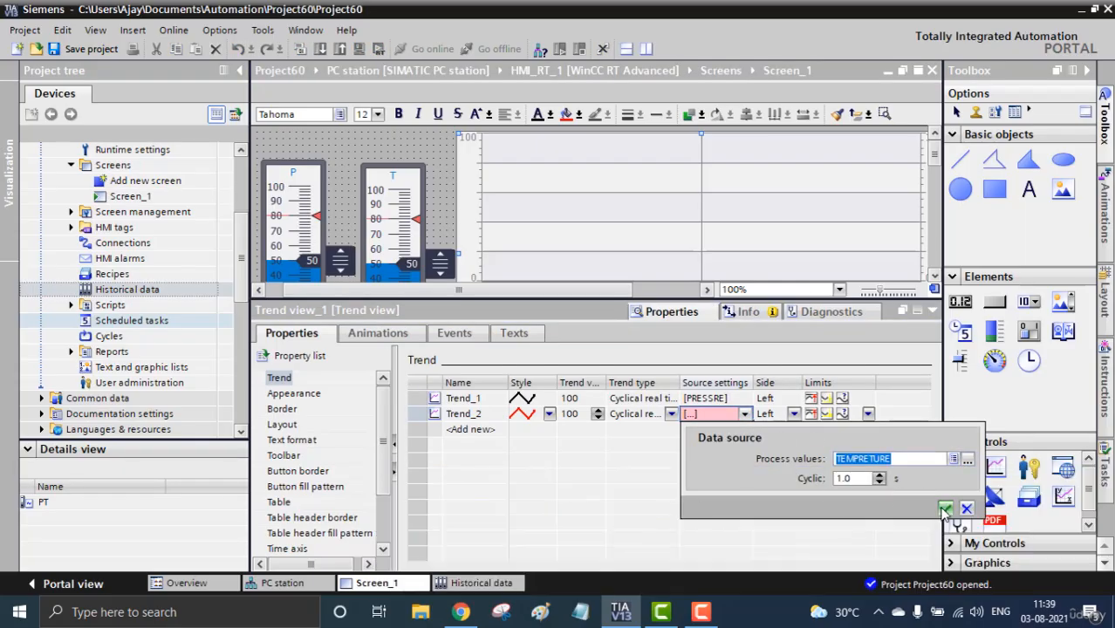
click(944, 509)
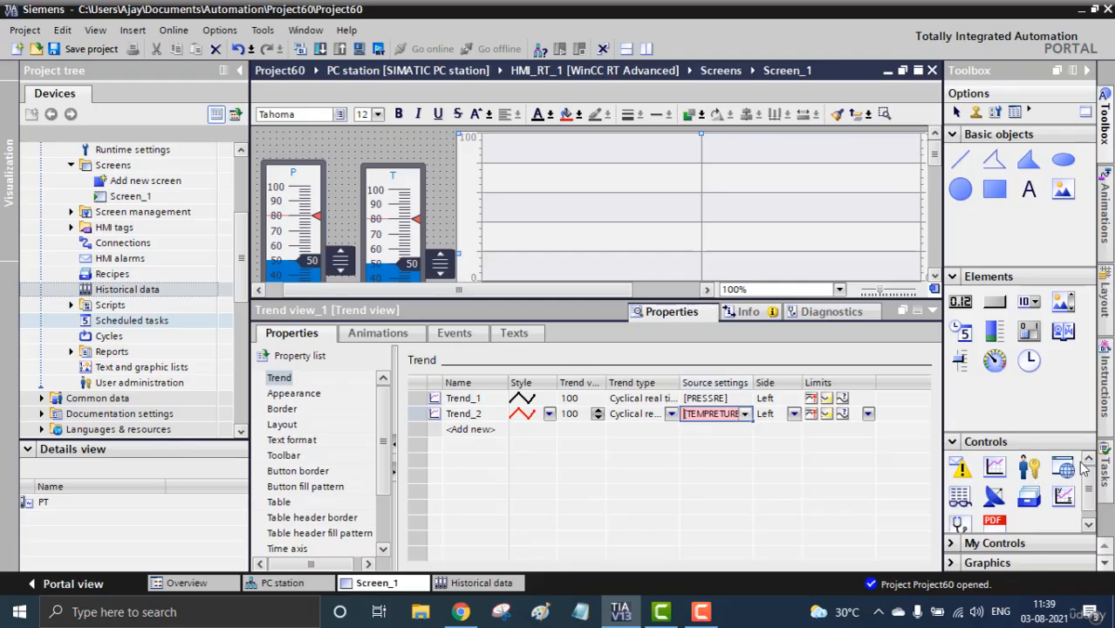
click(631, 242)
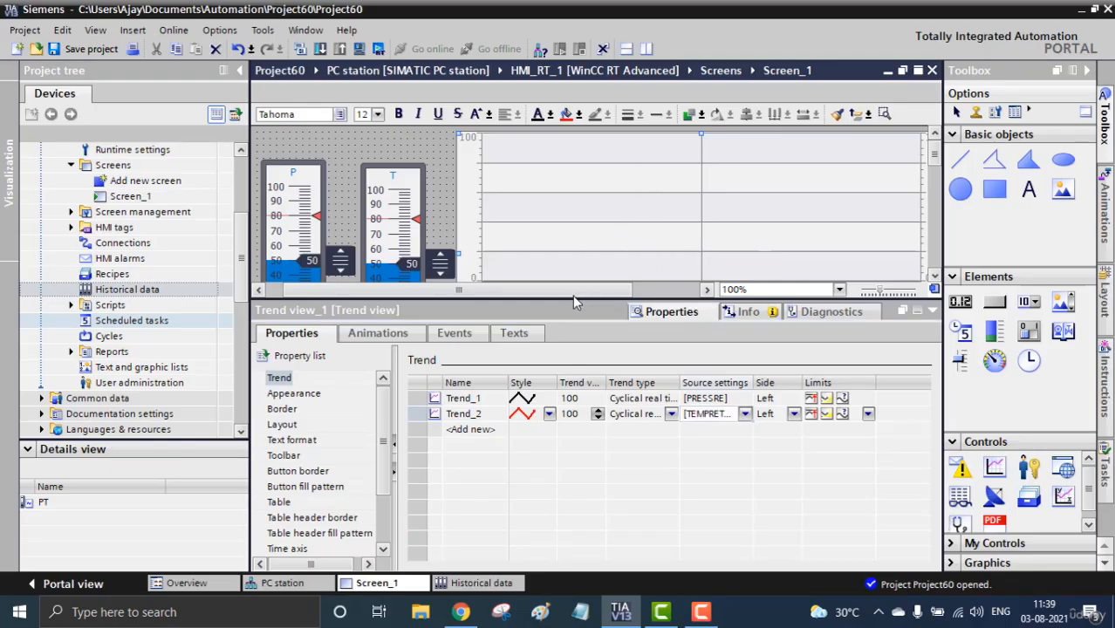
drag(572, 299, 572, 428)
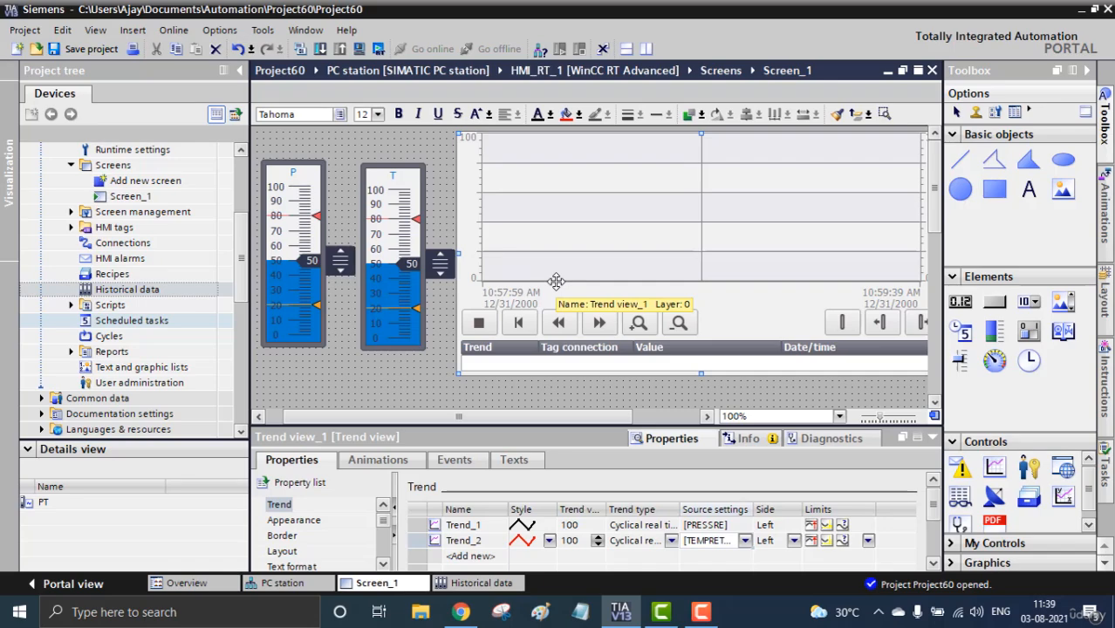
Step: Open the HMI alarms of HMI_RT_1 and add four analog alarms with IDs 1 to 4
click(166, 260)
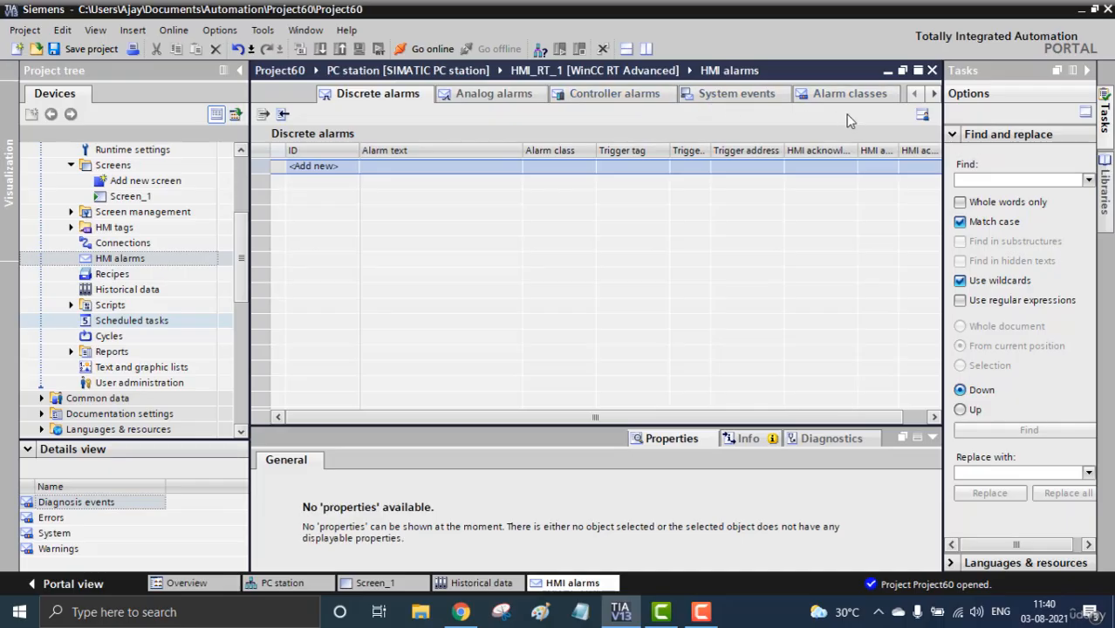
click(456, 91)
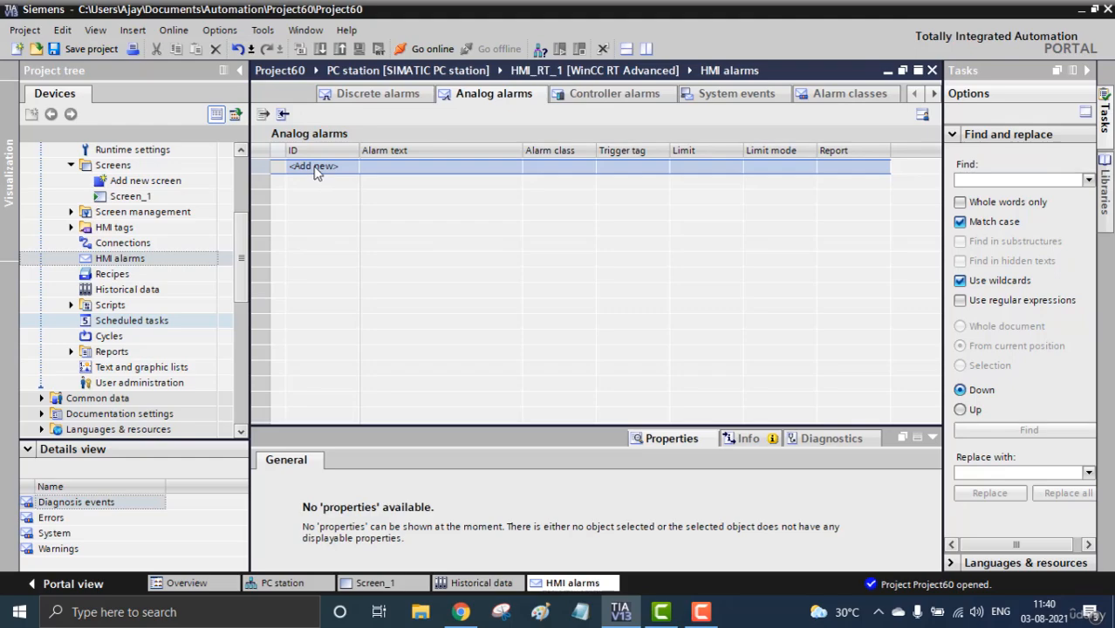
double_click(315, 168)
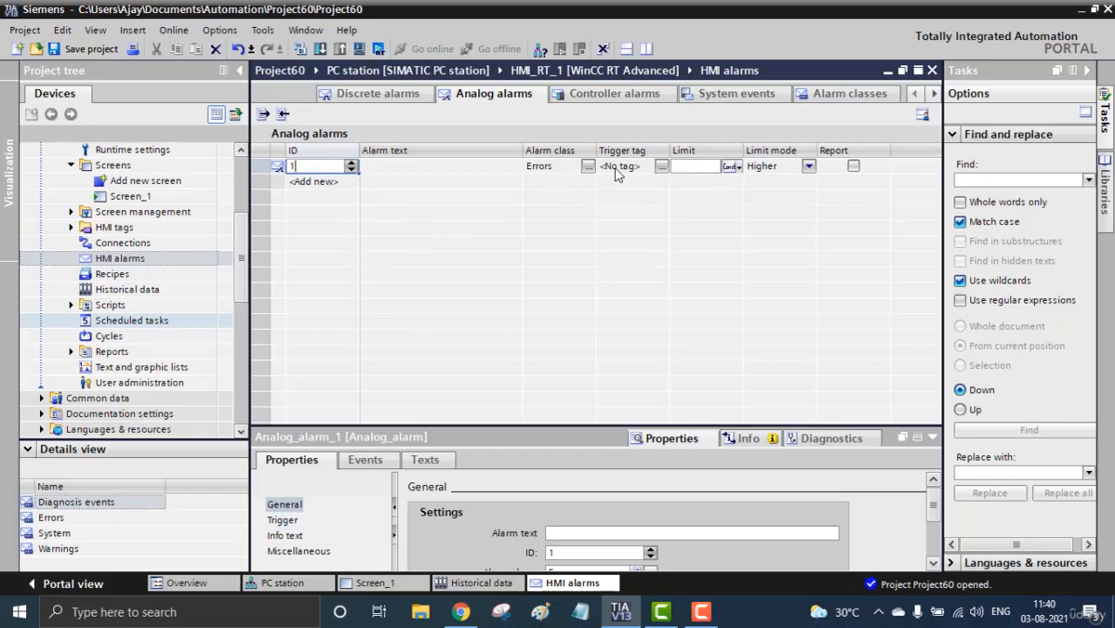
click(323, 183)
click(318, 196)
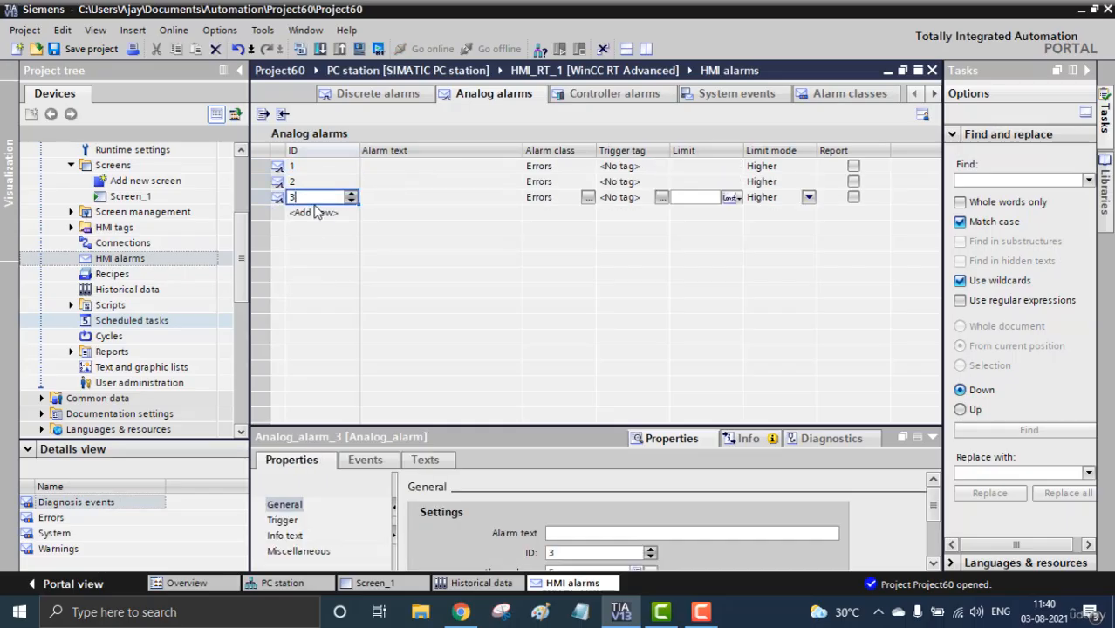
click(318, 212)
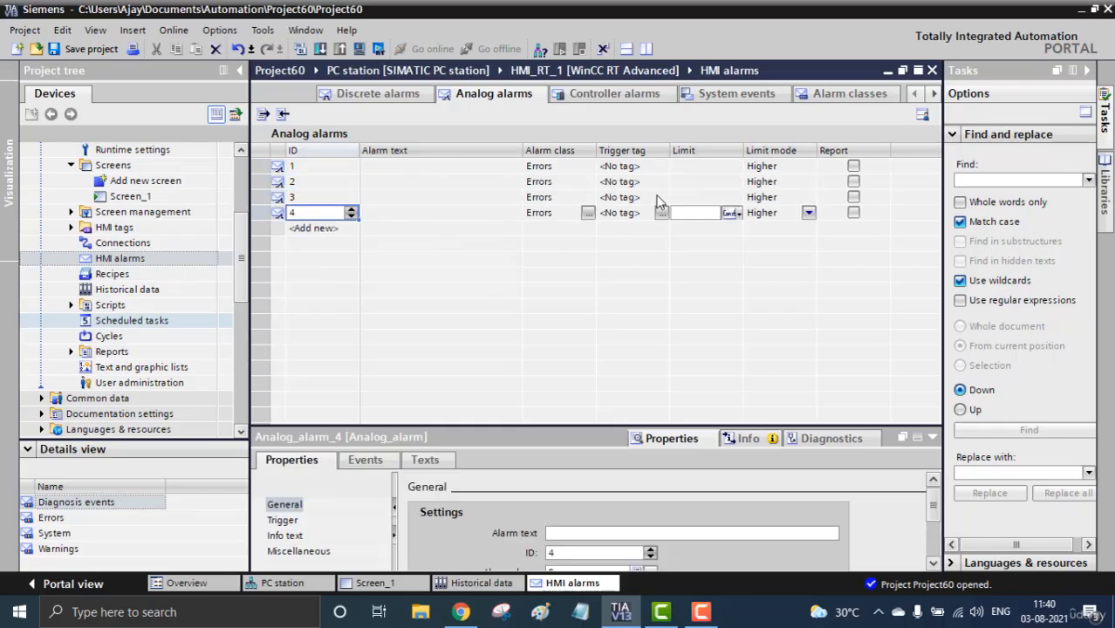
Step: Set TEMPRETURE from the default HMI tag table as the trigger tag of analog alarms 1 and 2
click(655, 168)
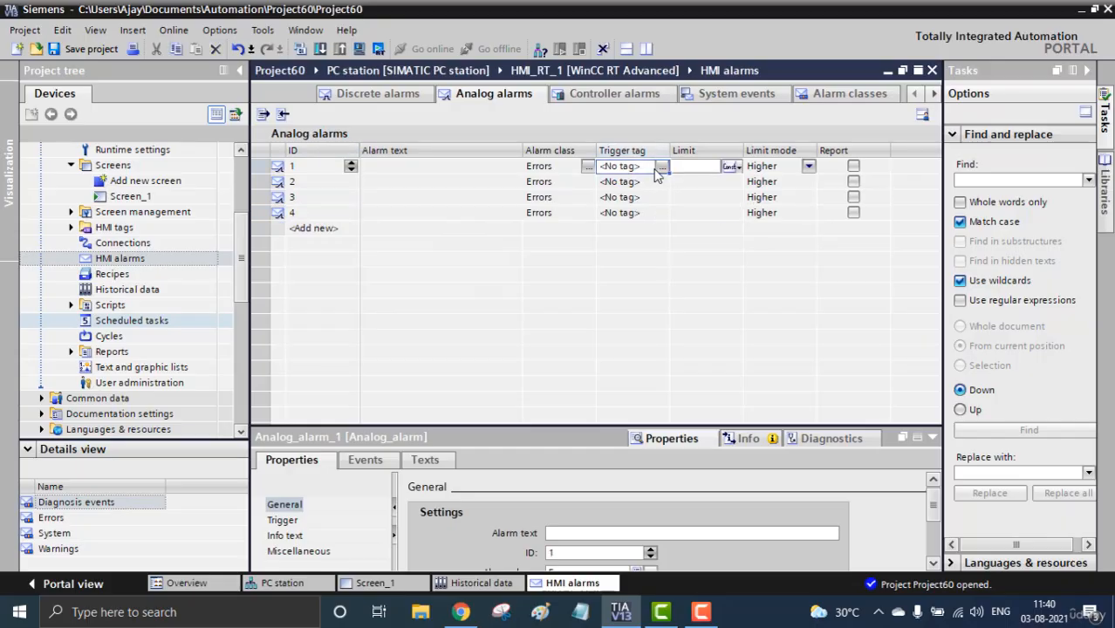
click(662, 167)
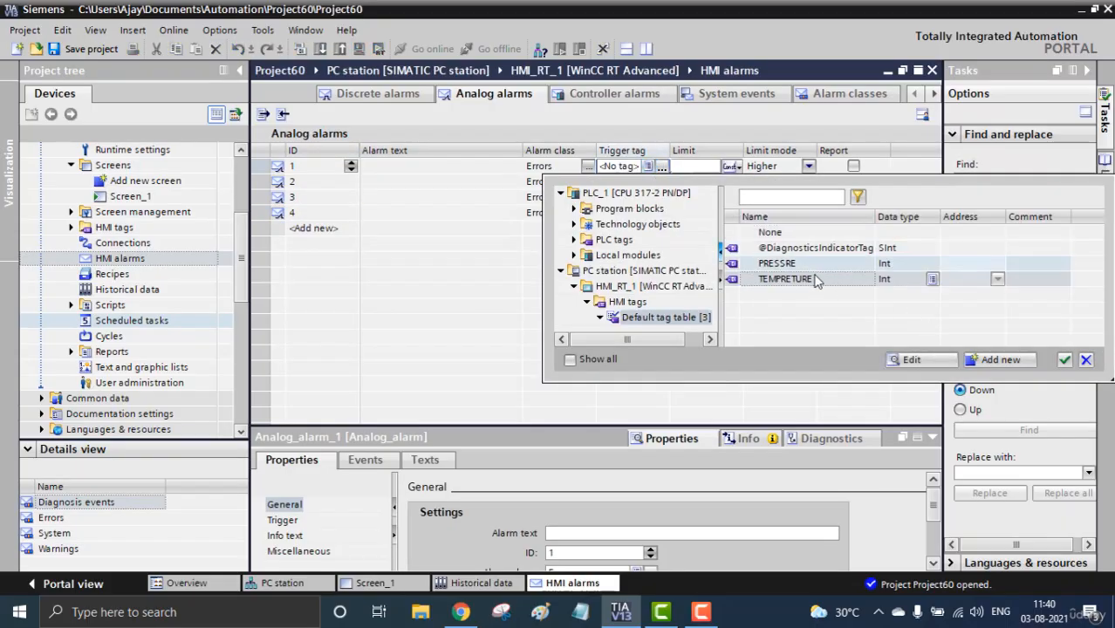
click(816, 279)
click(1064, 359)
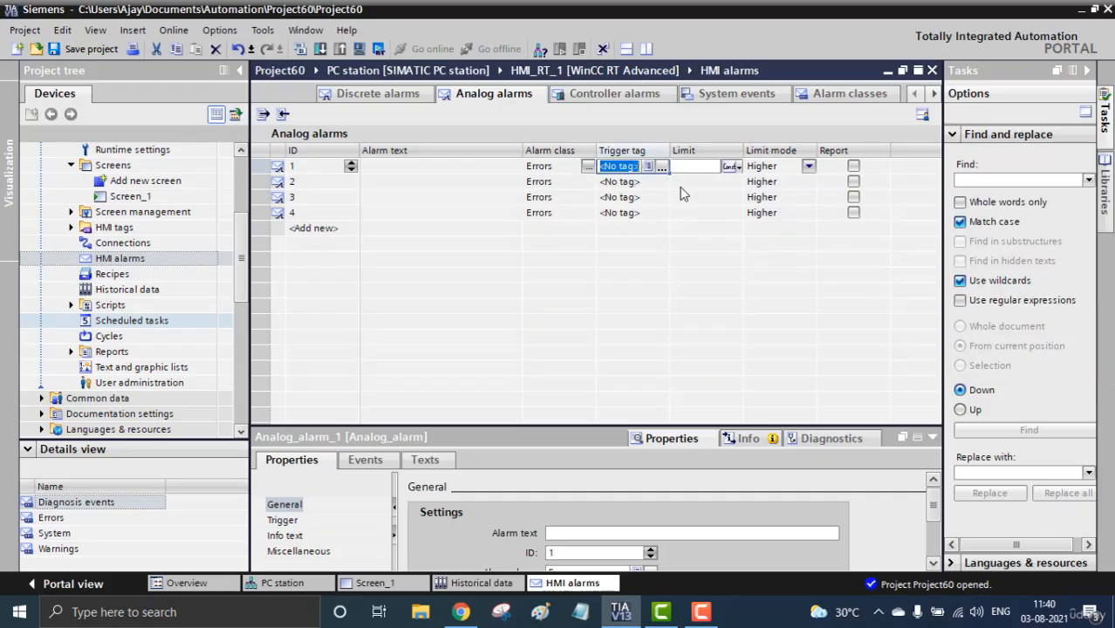
click(625, 182)
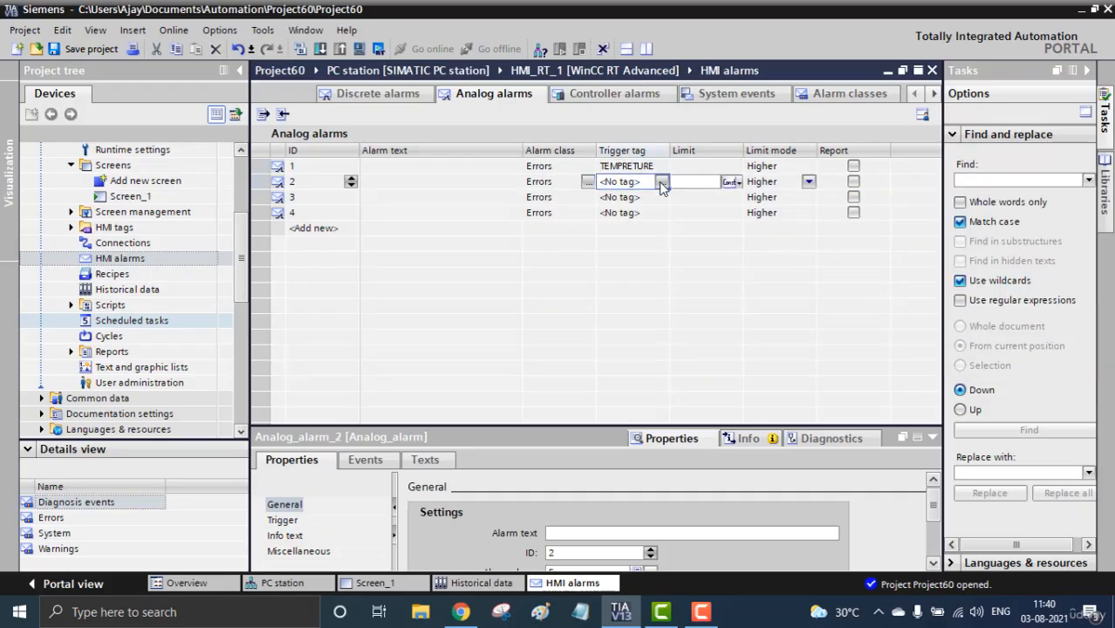
click(648, 183)
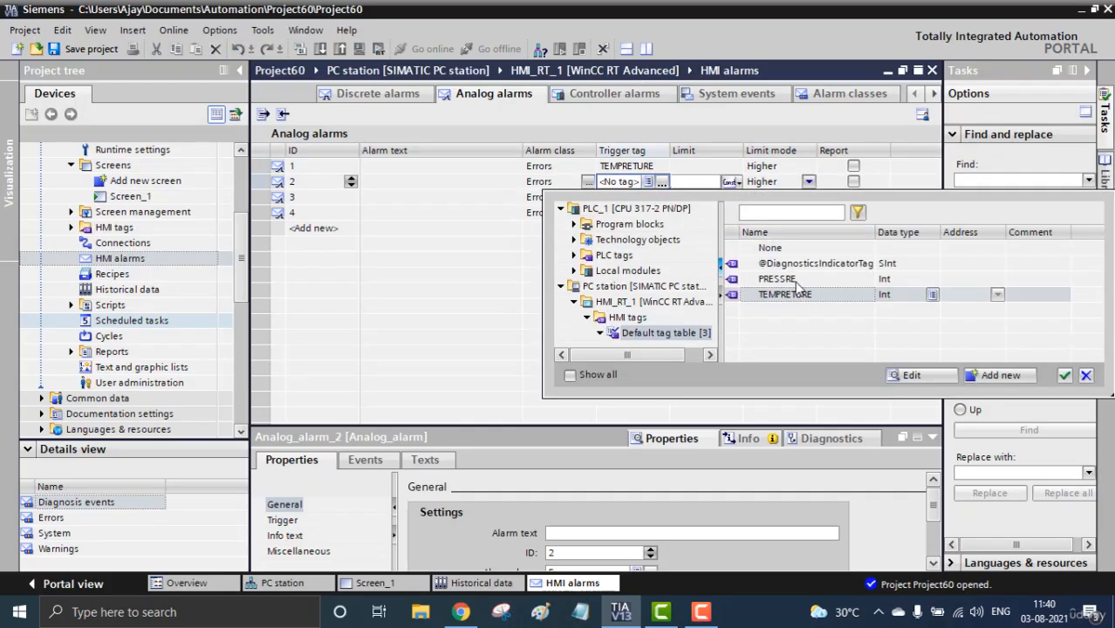
click(1065, 375)
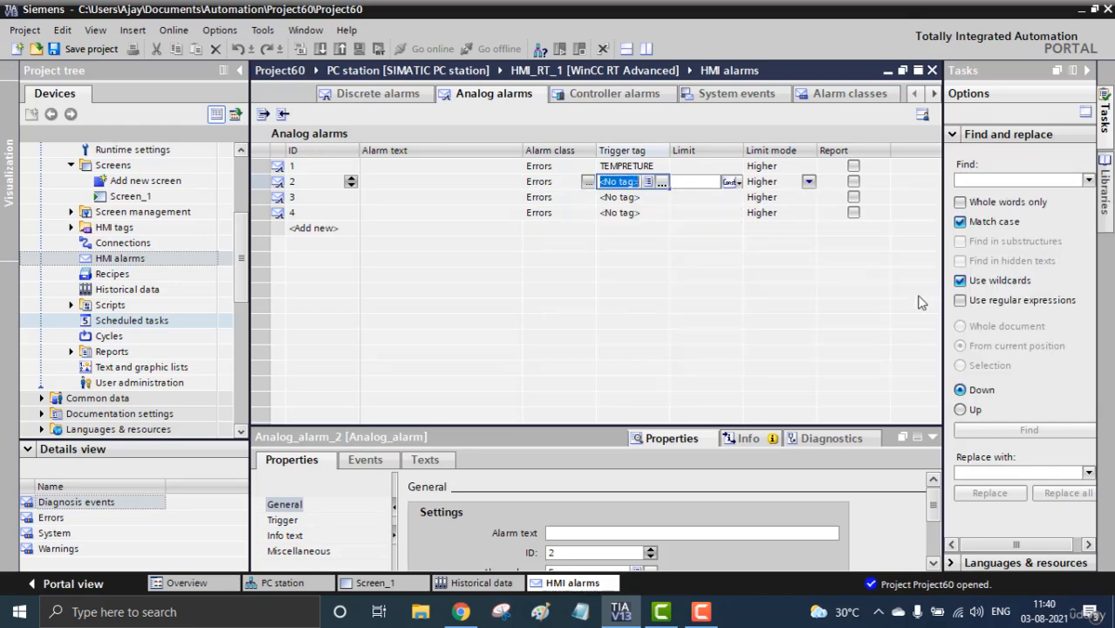
Step: Set PRESSRE from the default HMI tag table as the trigger tag of analog alarms 3 and 4
click(620, 197)
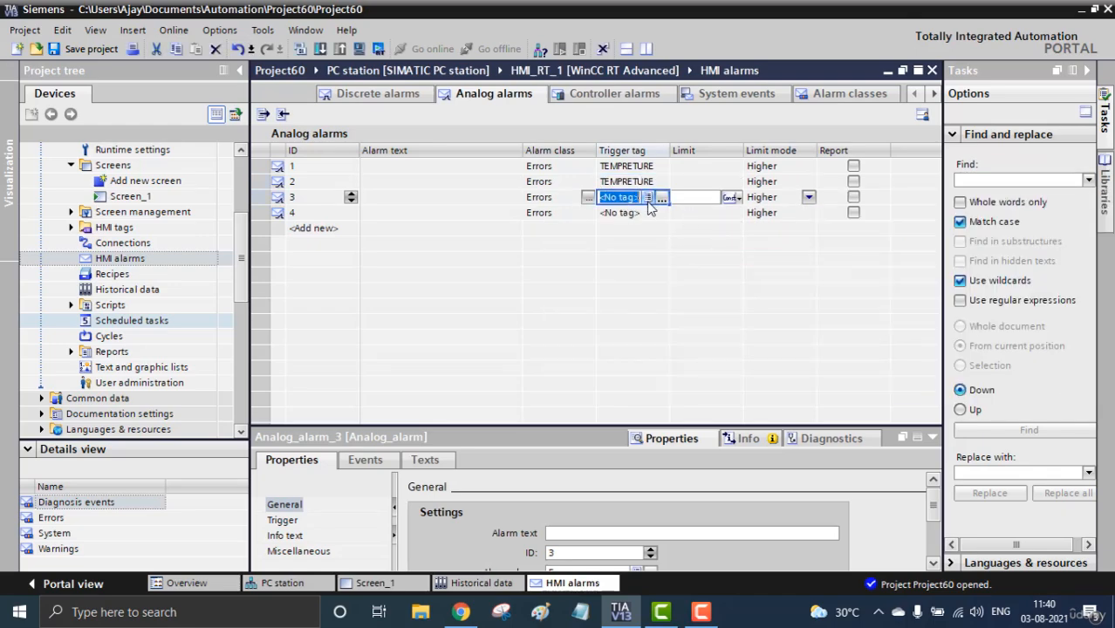
click(649, 200)
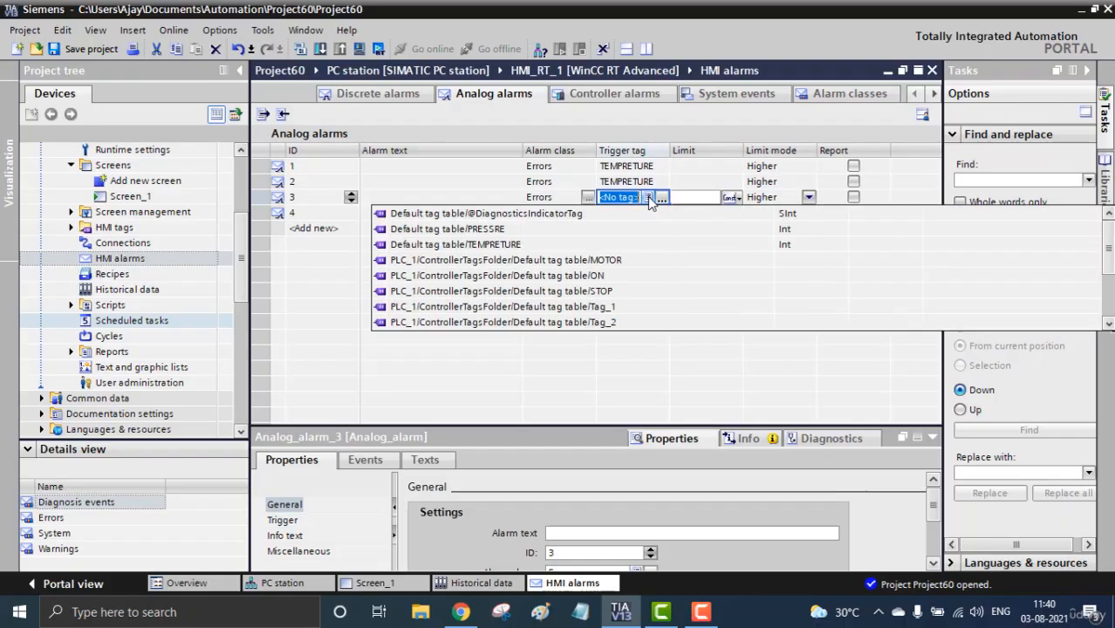
click(535, 234)
click(640, 212)
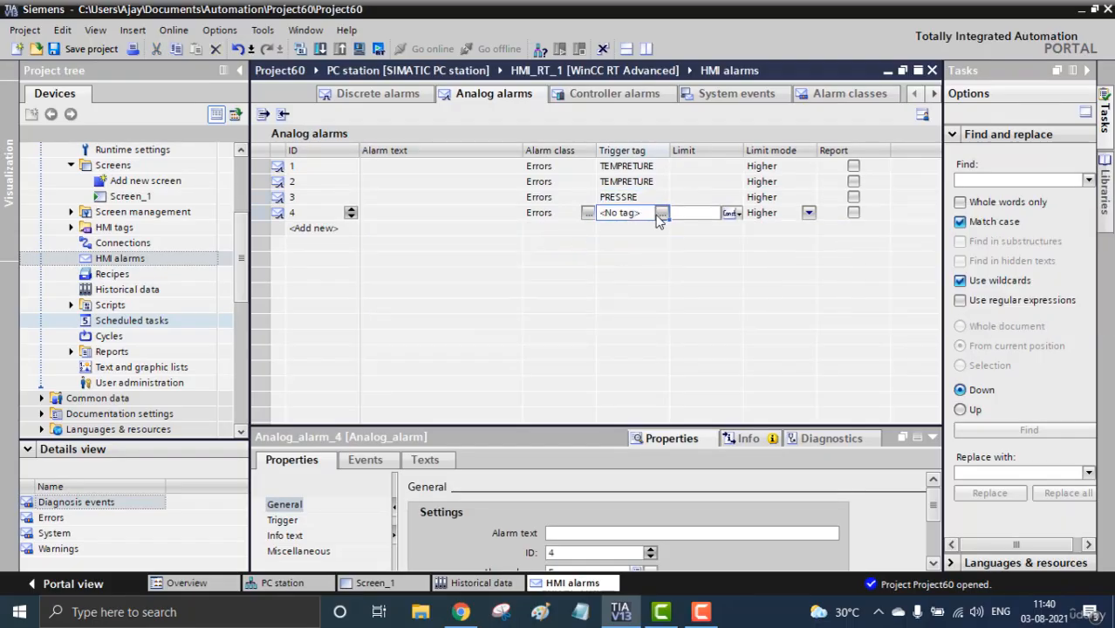
click(647, 218)
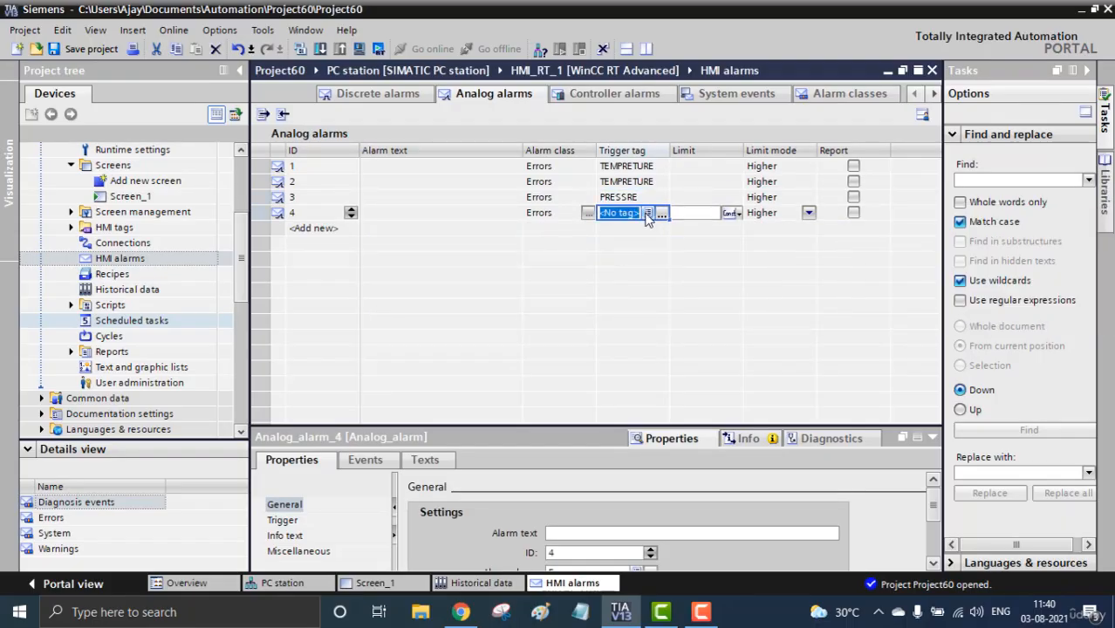
click(648, 215)
click(527, 247)
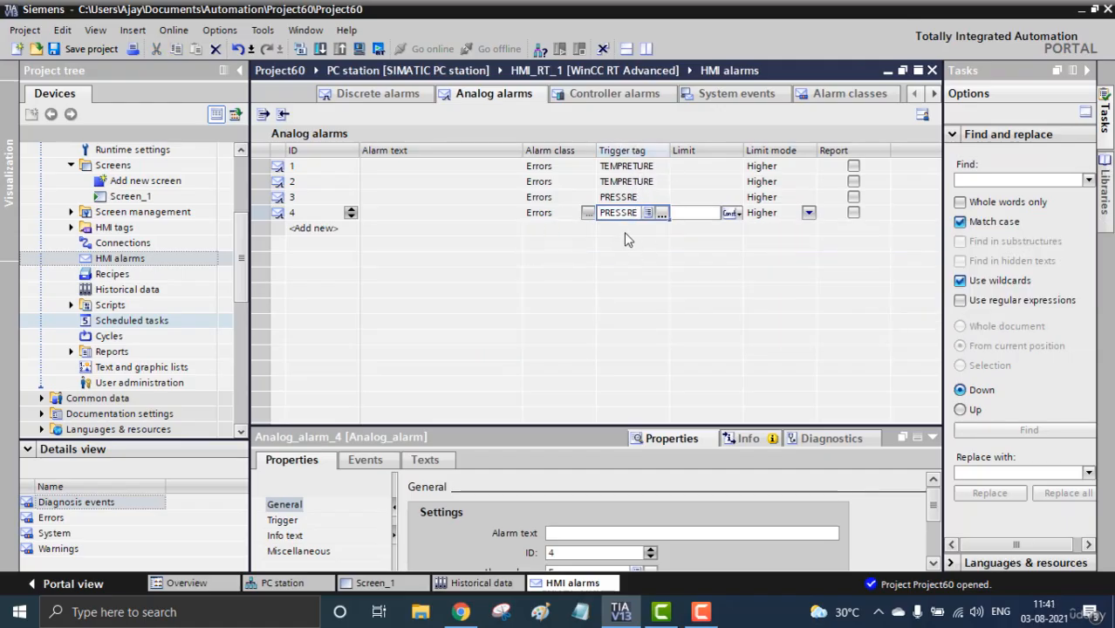
Step: Set the limit mode of analog alarm 2 to Lower
click(775, 167)
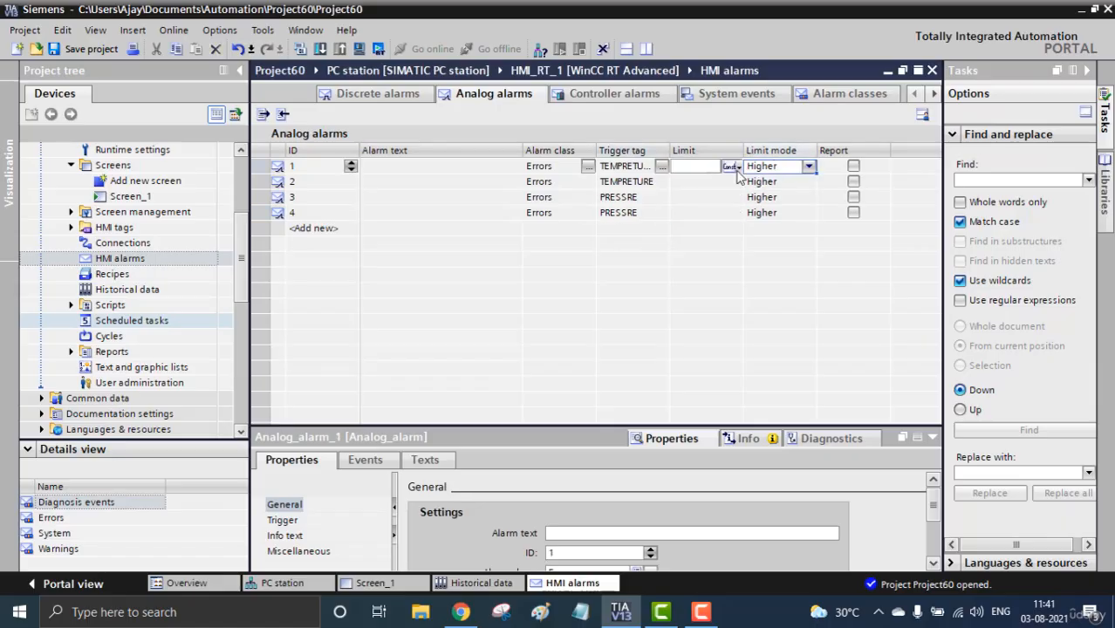
click(790, 183)
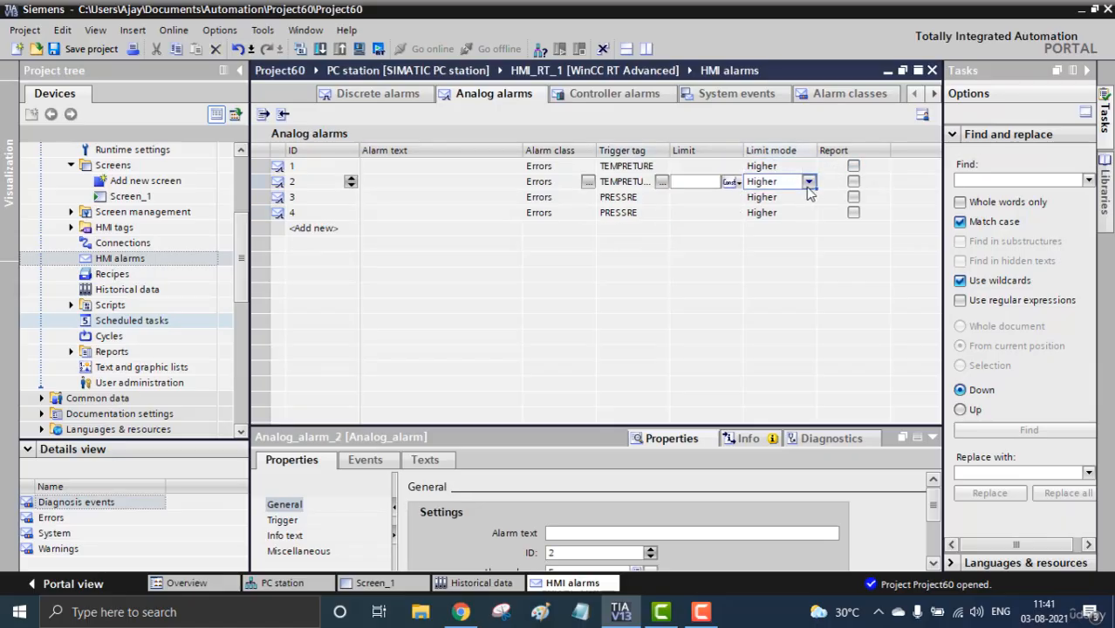
click(810, 182)
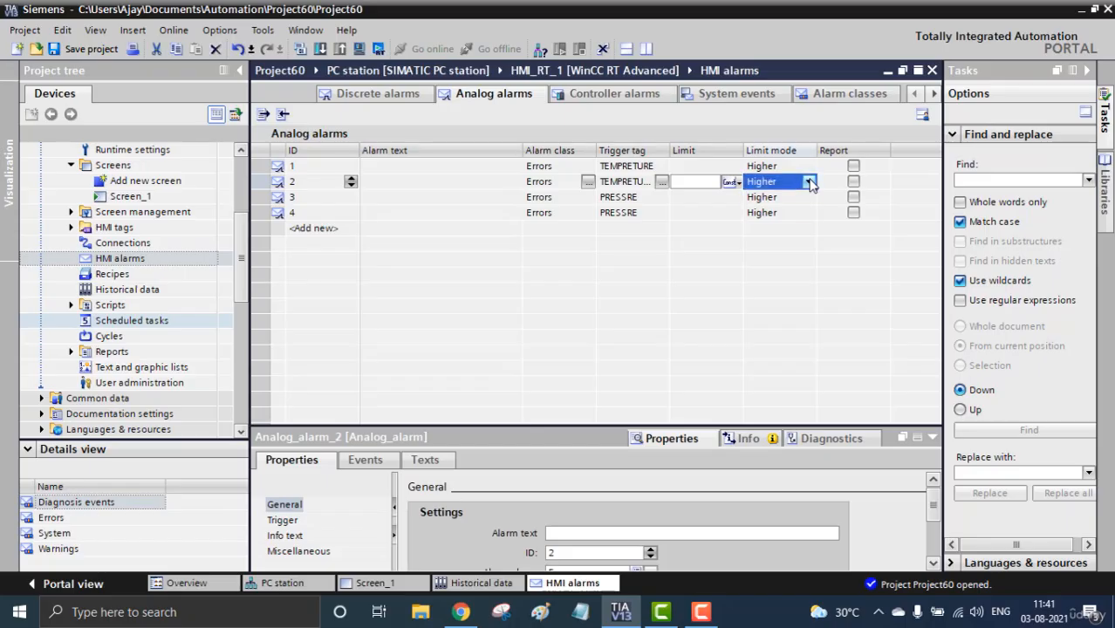
click(786, 199)
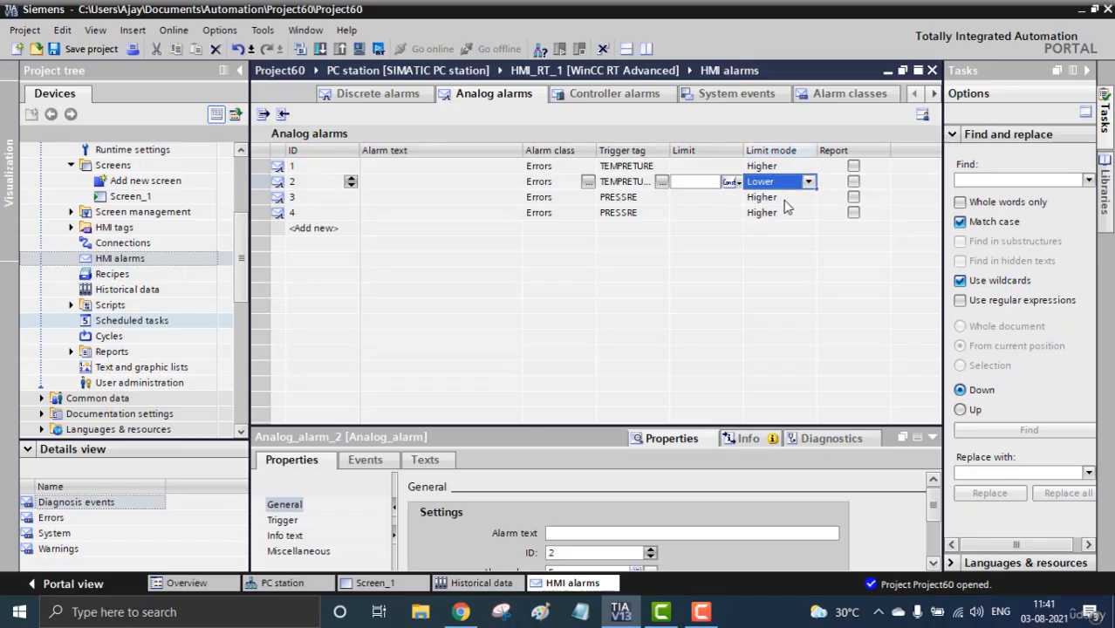
Step: Keep Higher as the limit mode of analog alarm 3 and set the limit mode of analog alarm 4 to Lower
click(785, 199)
click(810, 201)
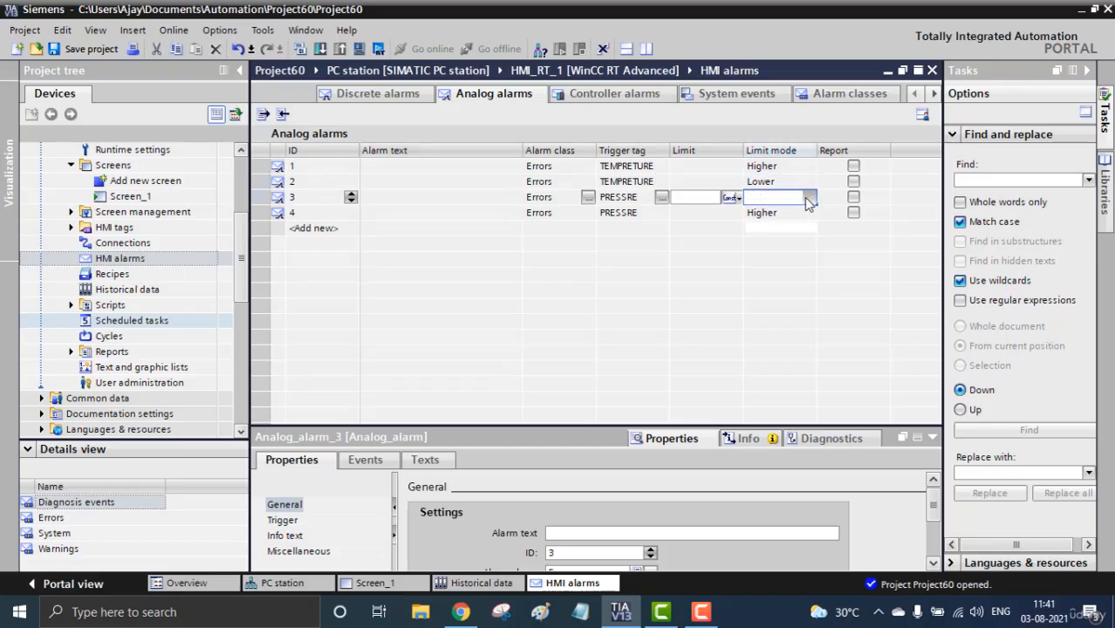
click(801, 218)
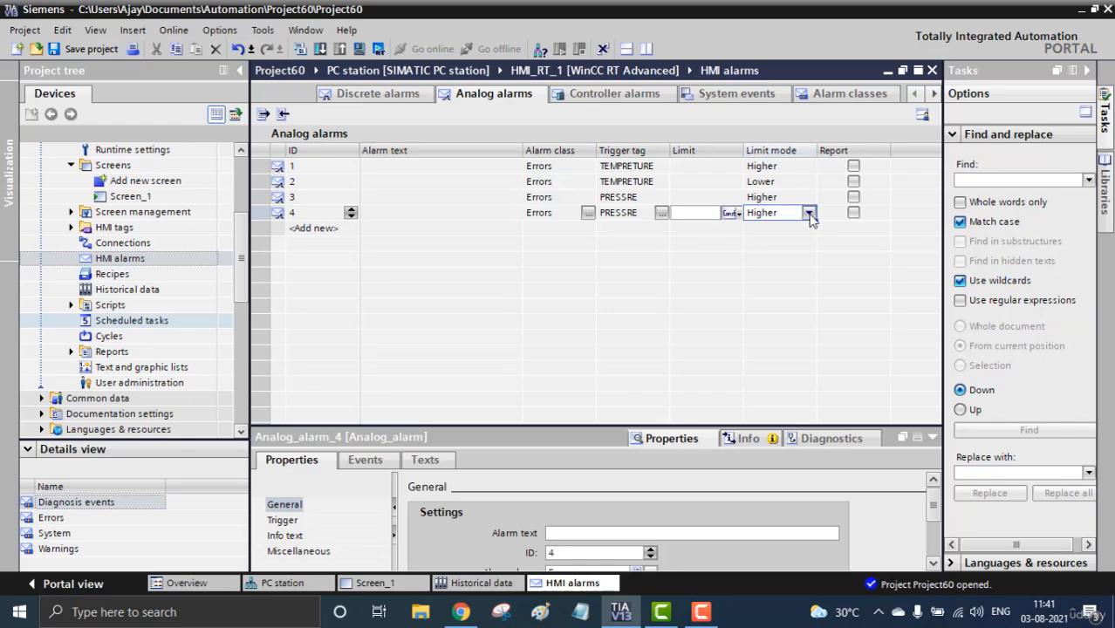
click(809, 214)
click(790, 242)
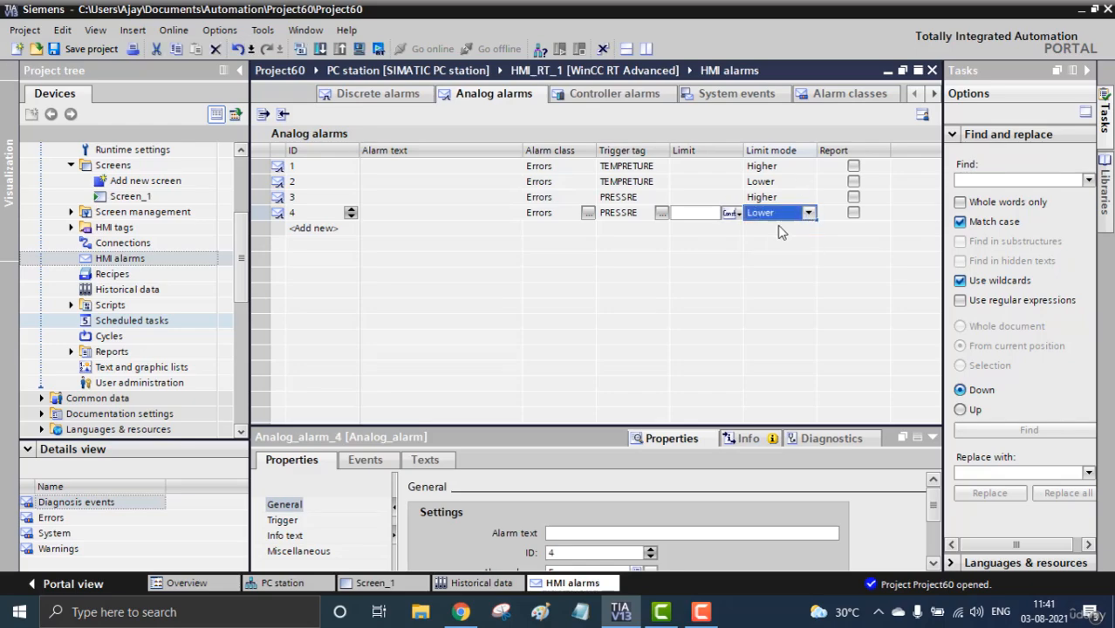
Step: Set the limits of analog alarms 1 to 4 to the constants 80, 30, 70 and 45 respectively
click(708, 169)
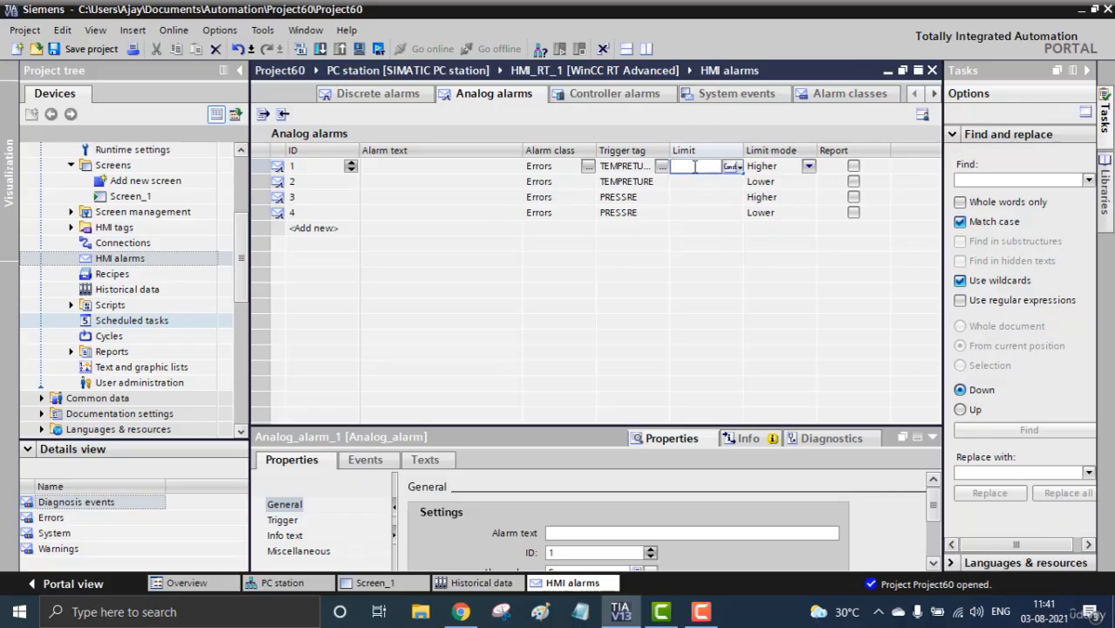
text(80)
key(Return)
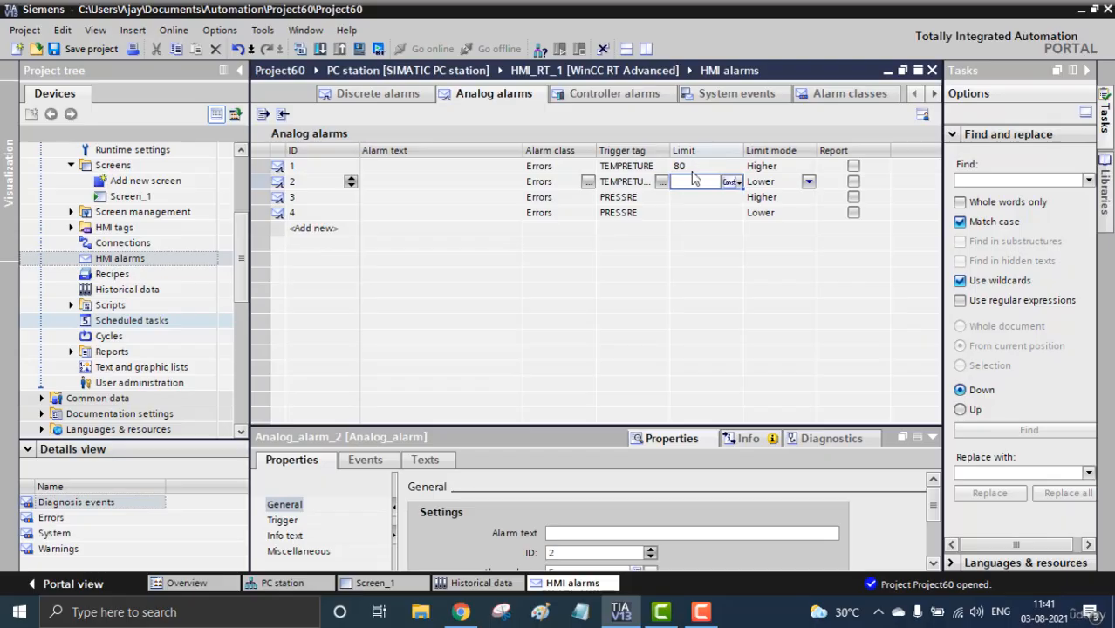
text(30)
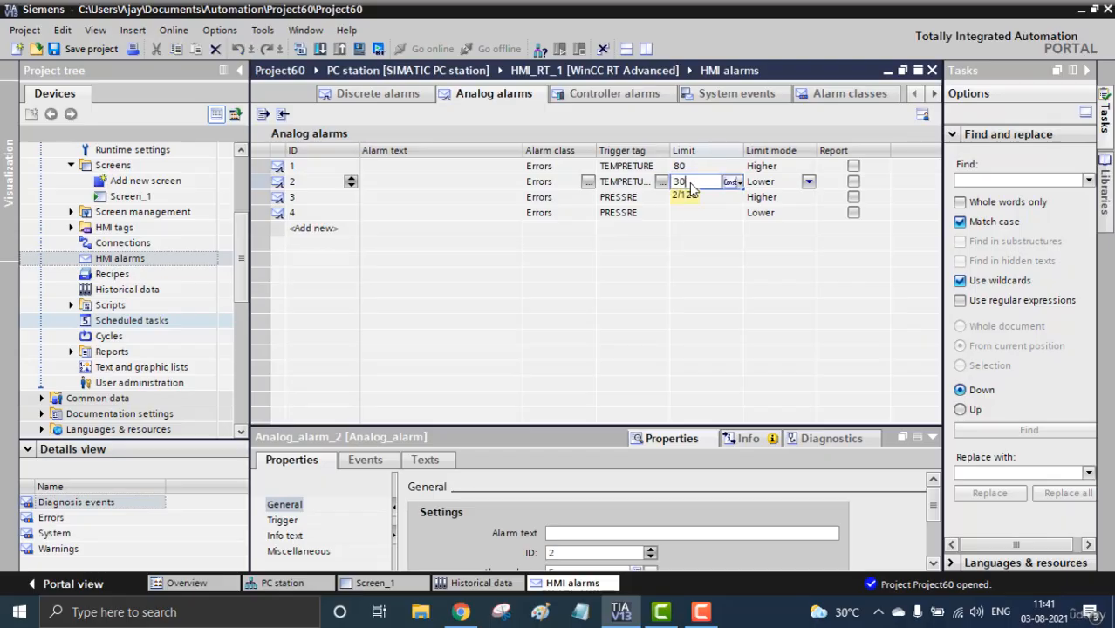
key(Return)
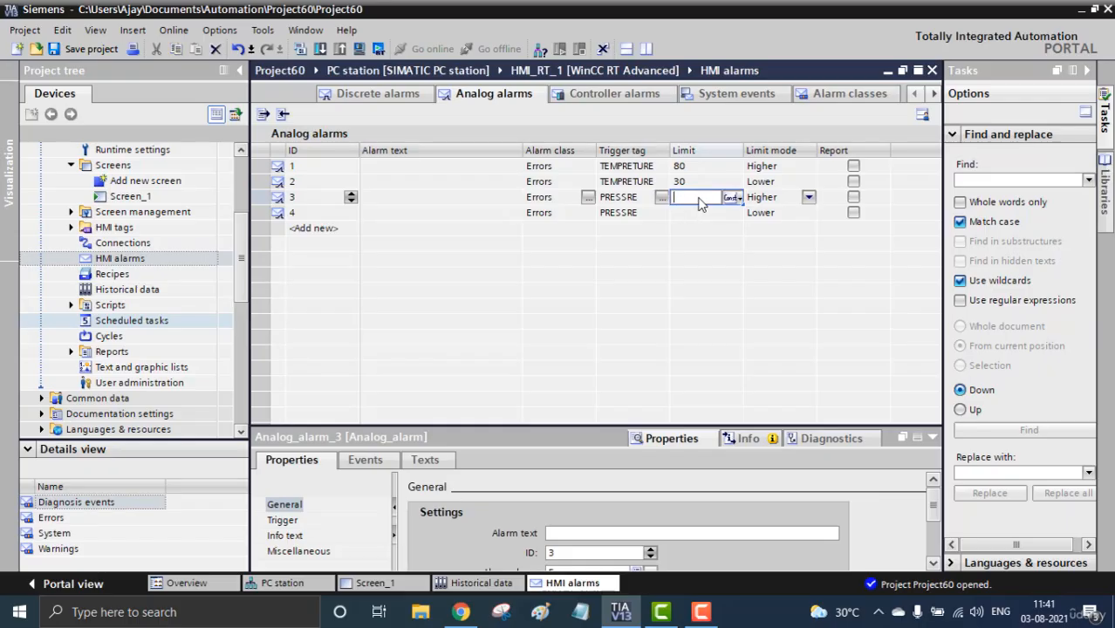
text(70)
key(Return)
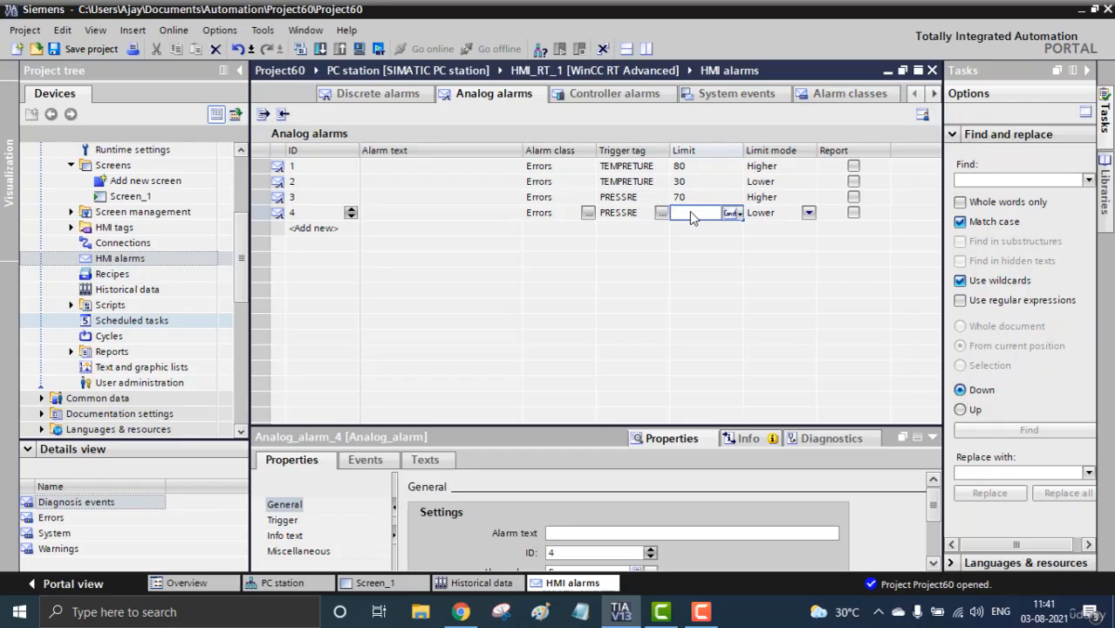
text(45)
key(Return)
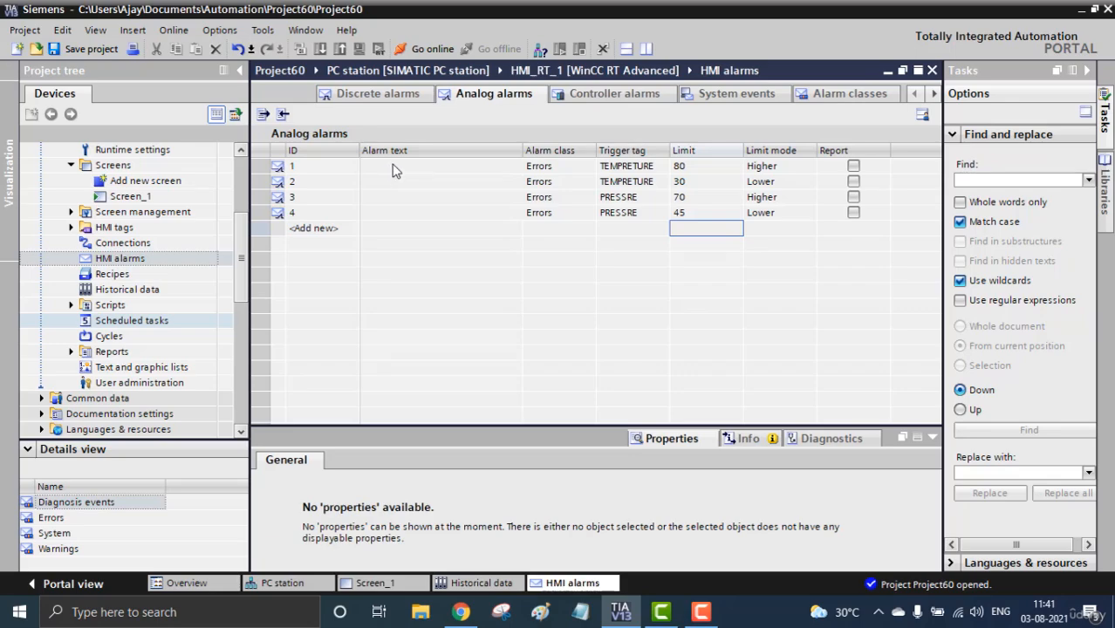
Step: Enter the alarm texts T HI, T LO, P HI and P LO for analog alarms 1 to 4 in order
double_click(392, 168)
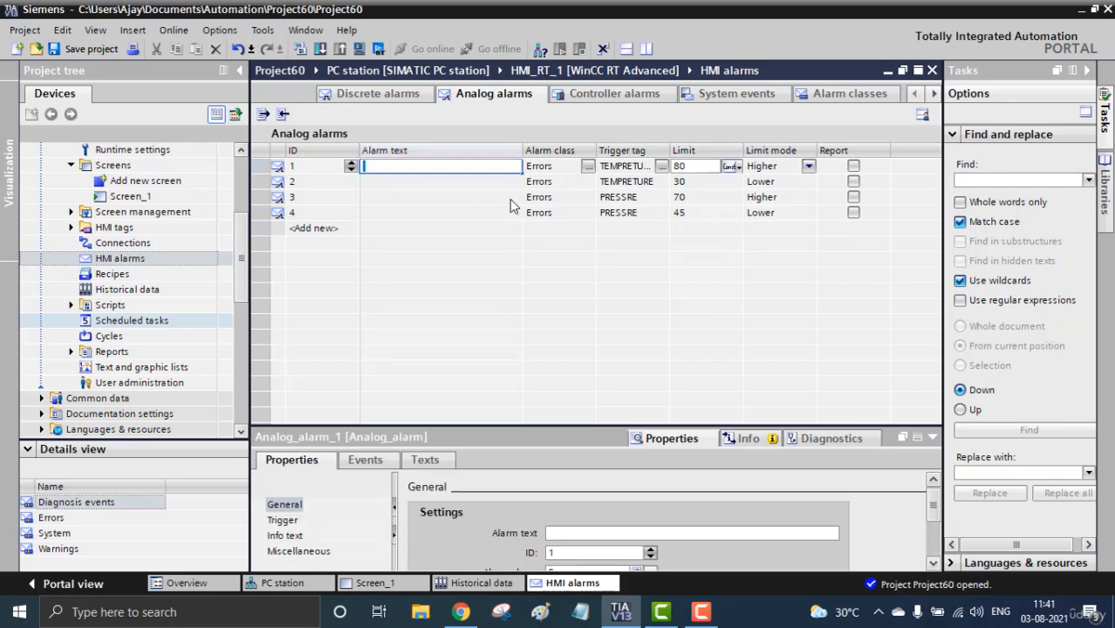
text(THI)
double_click(476, 181)
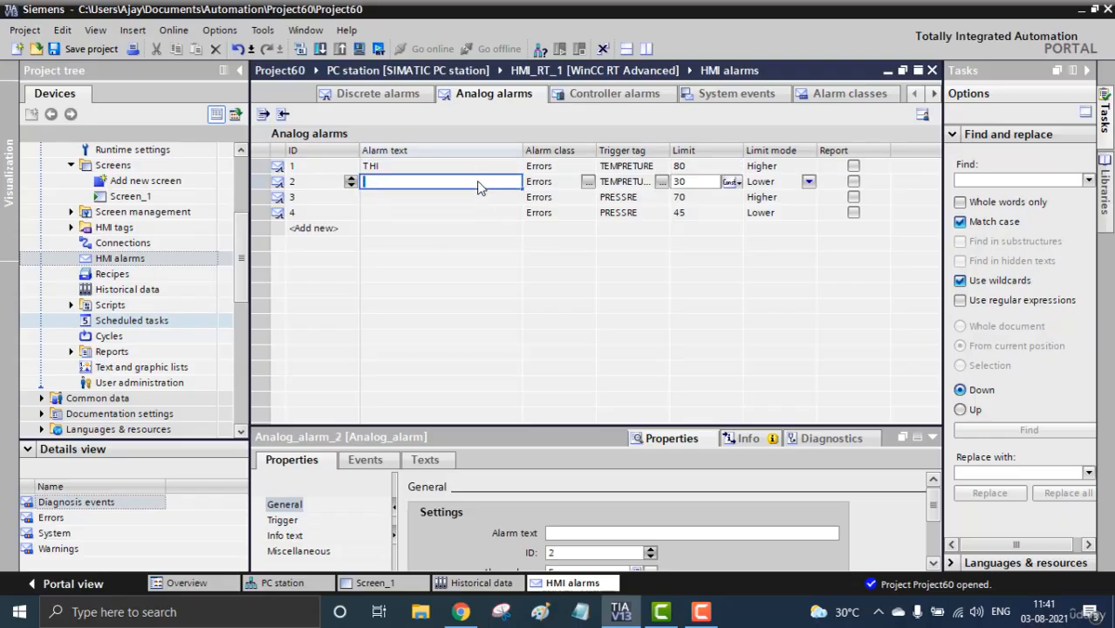
text(TLO)
double_click(455, 193)
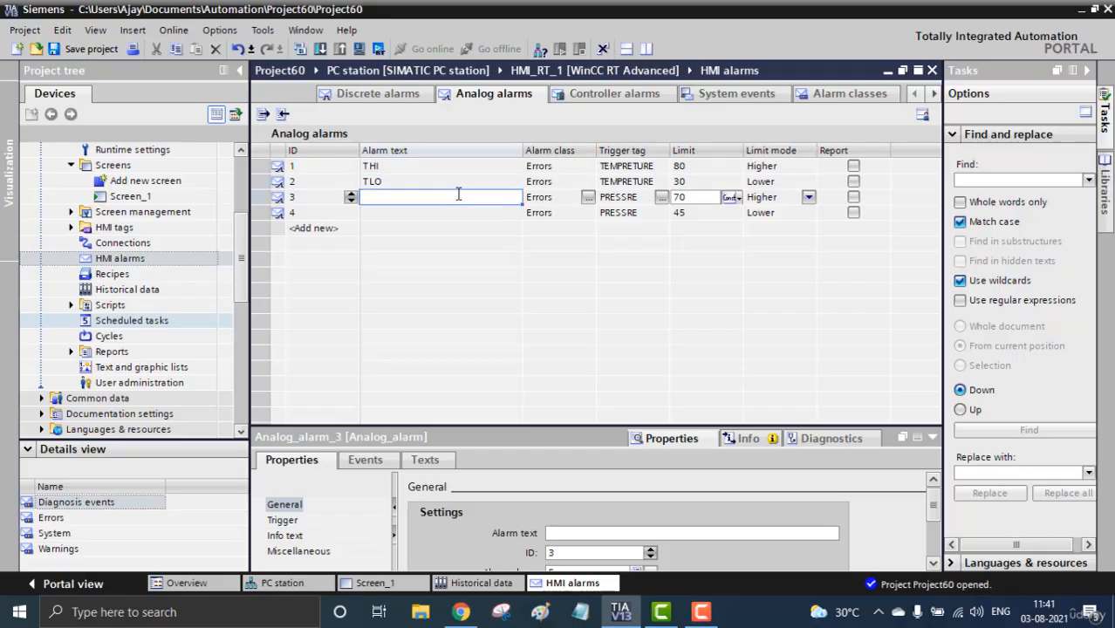
text(P H)
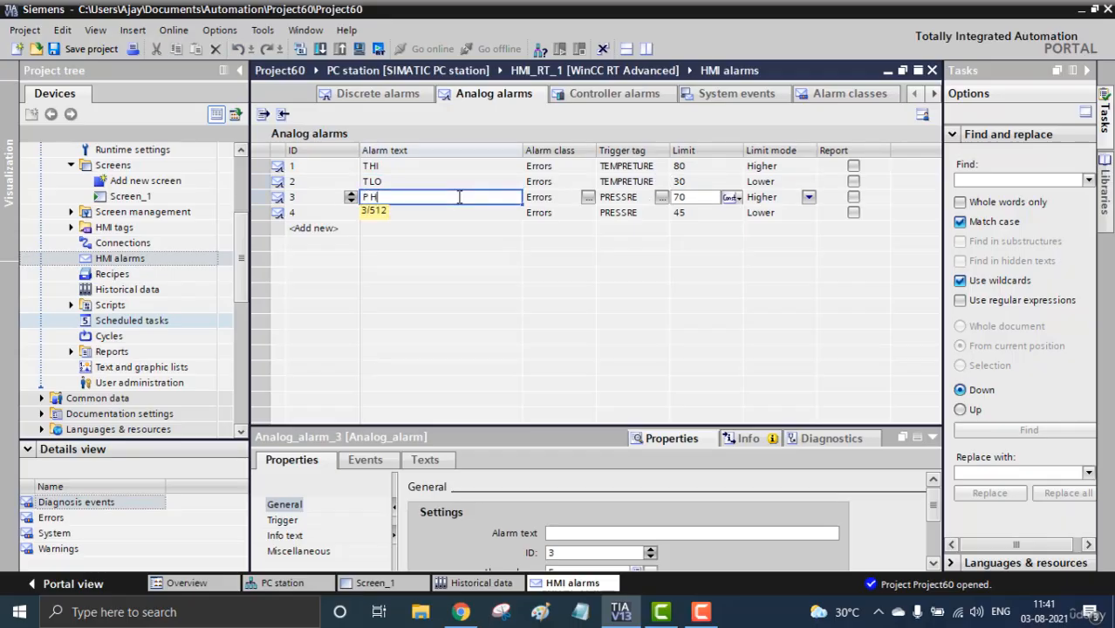
text(I)
key(Return)
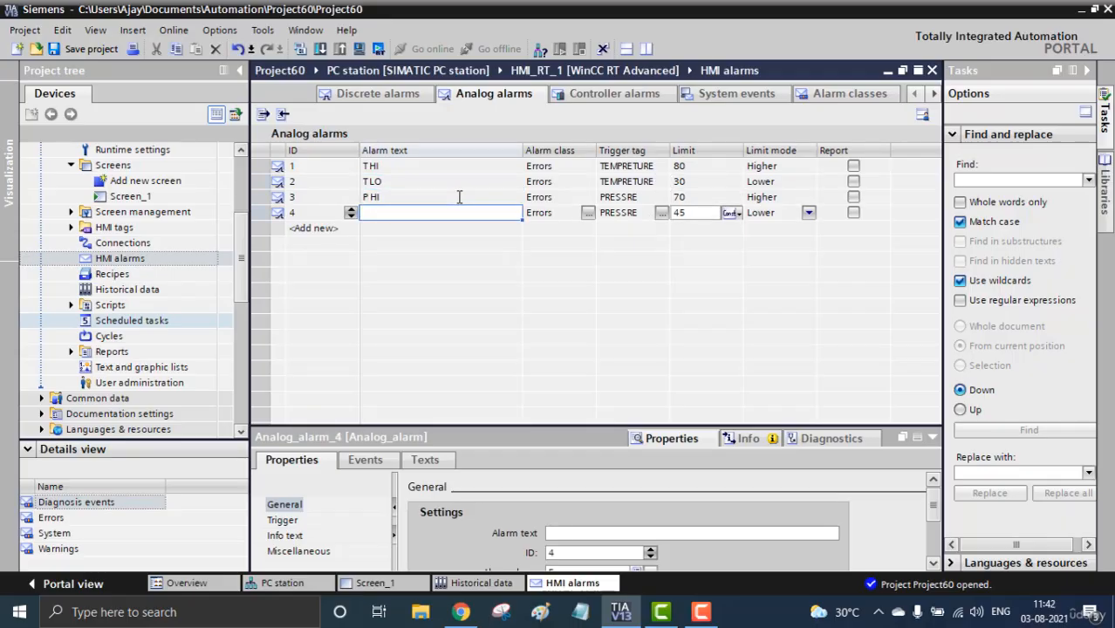
text(P LO)
key(Return)
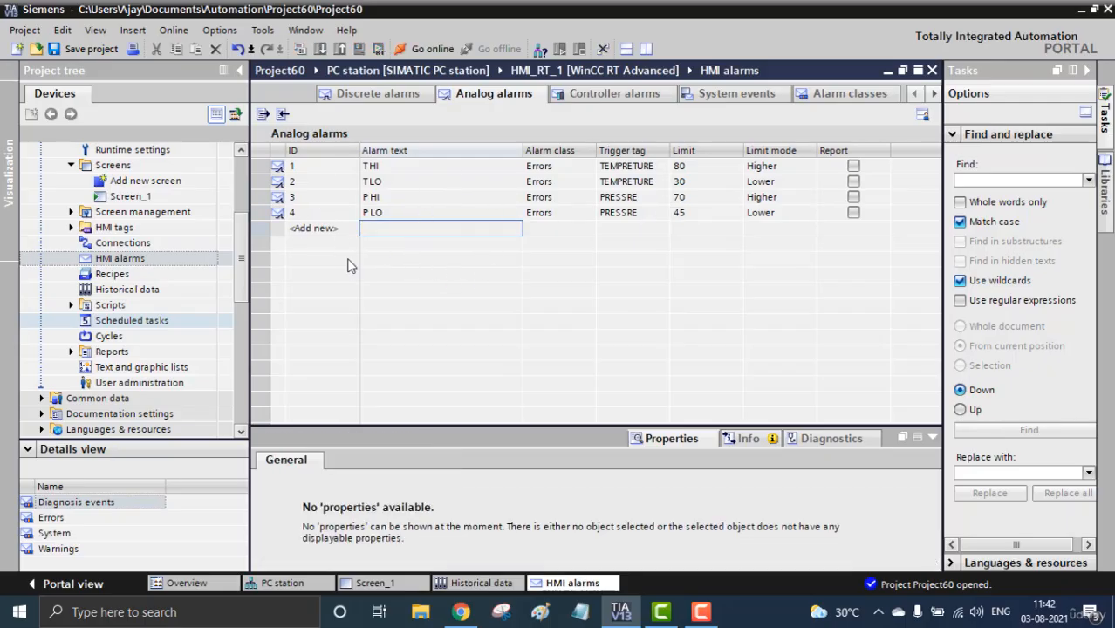
Step: Place an alarm view on Screen_1 below the trend view, at about X 251 and Y 362
click(374, 583)
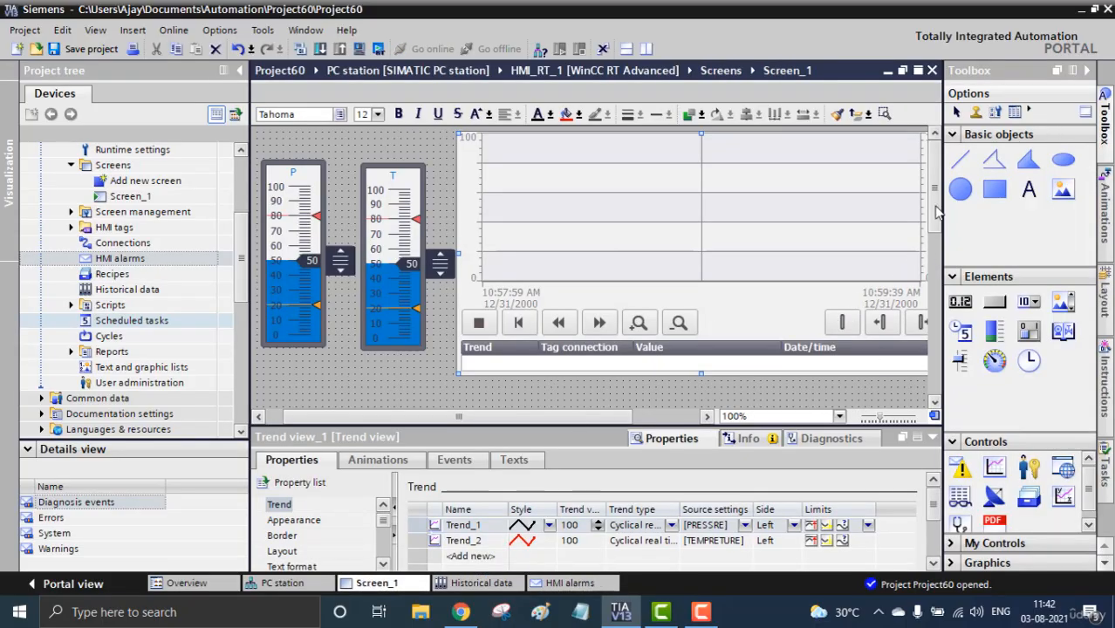
drag(938, 223, 940, 308)
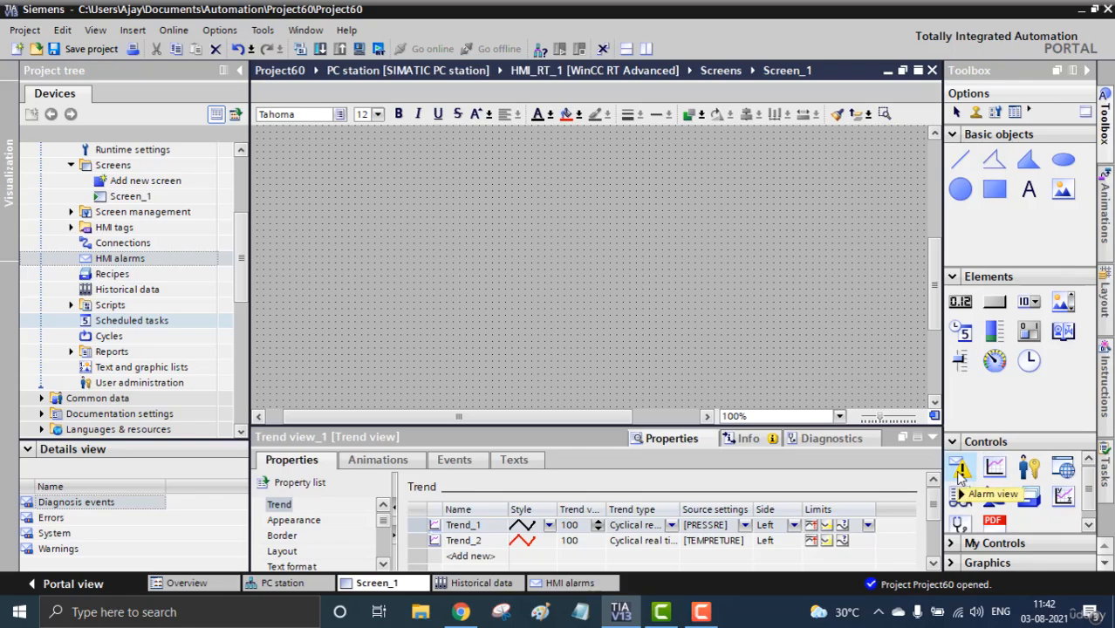
drag(960, 472, 669, 255)
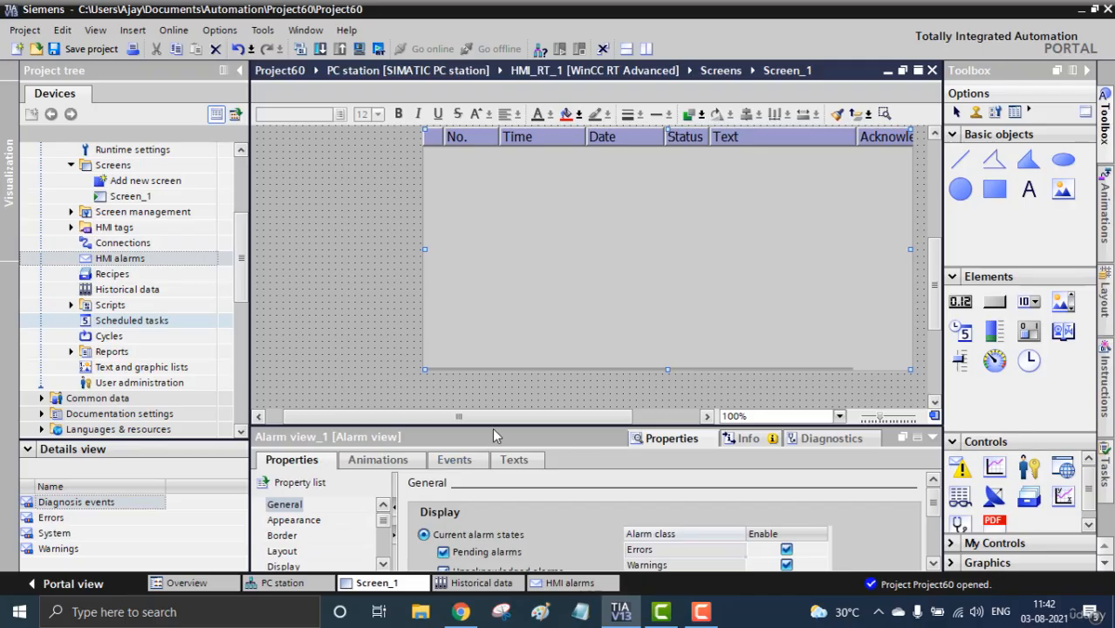
Step: Enable the style/design settings for the new alarm view
drag(492, 428, 517, 284)
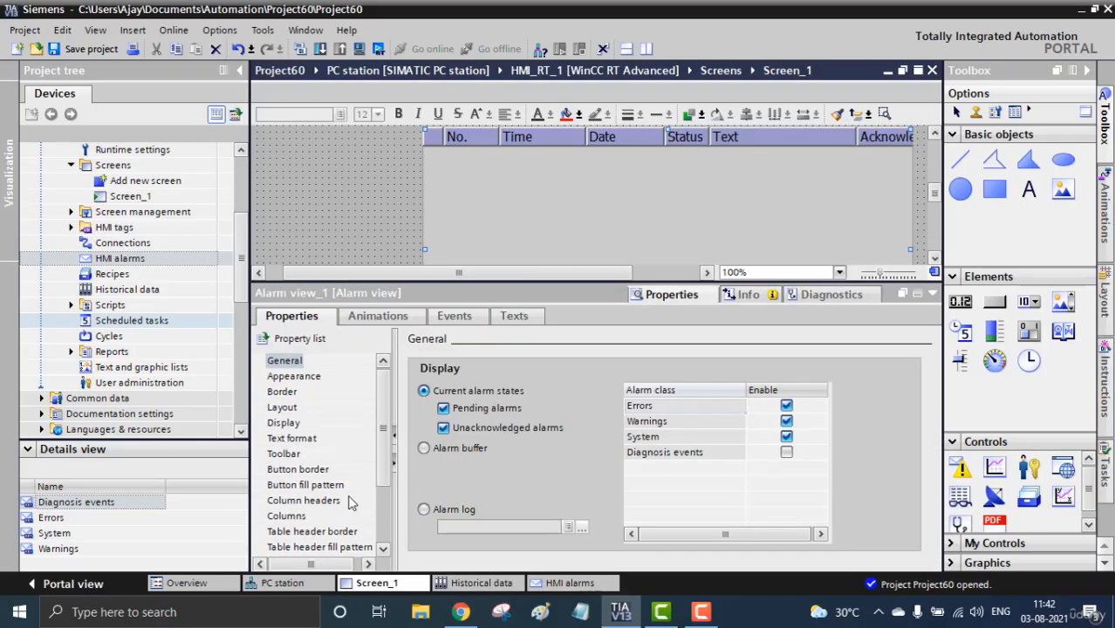
scroll(340, 506, down, 3)
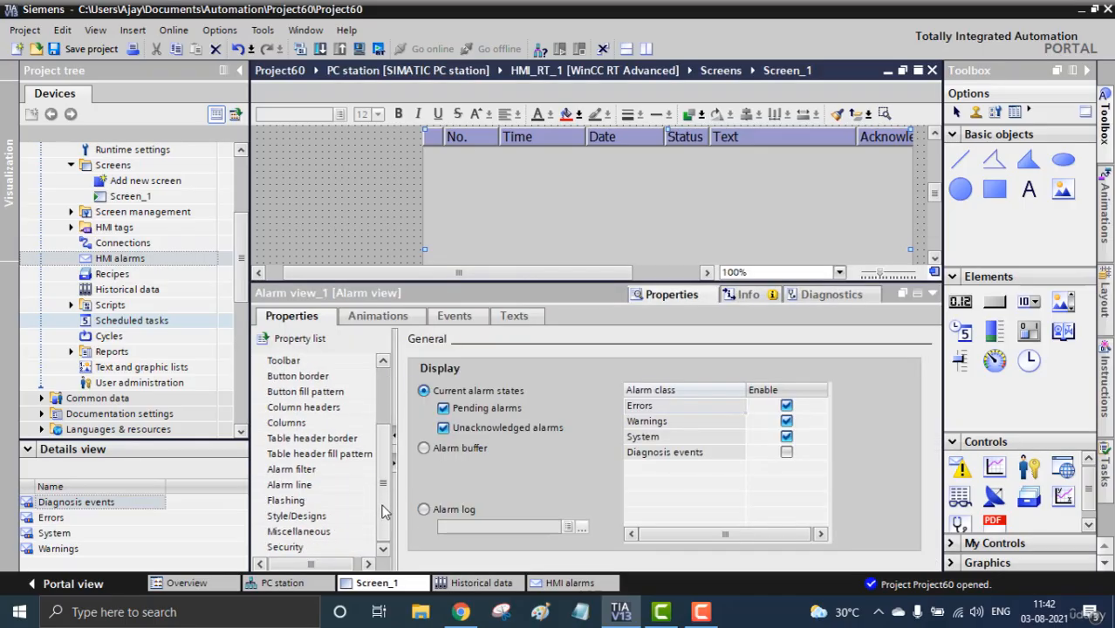
click(328, 514)
click(570, 395)
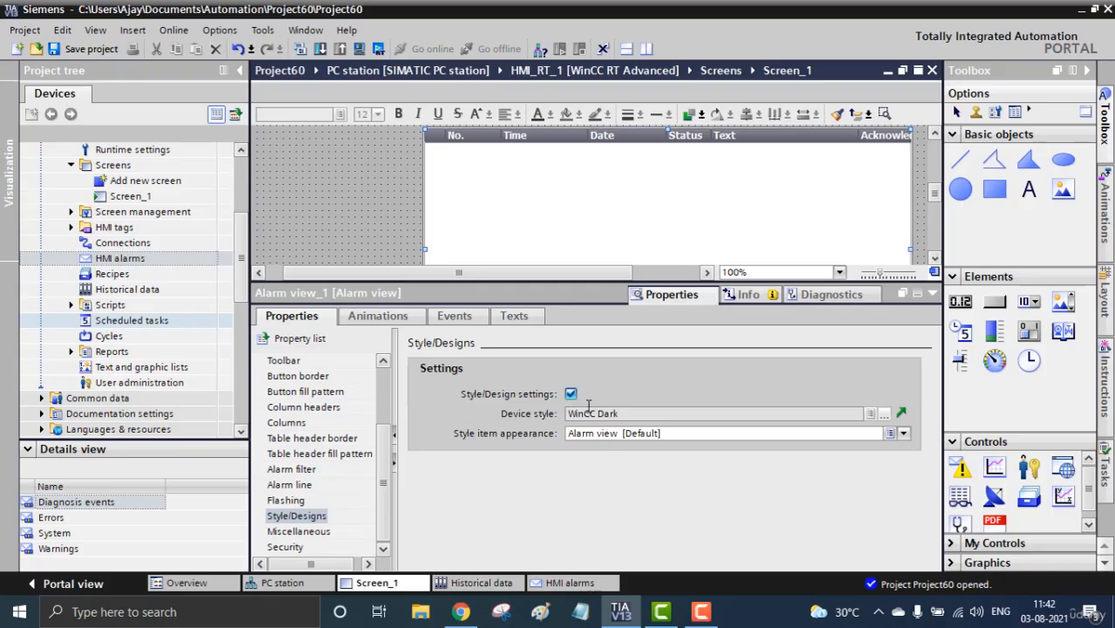
Step: Examine the alarm view's property pages, from general display and appearance to layout, toolbar, column headers and columns
scroll(348, 471, up, 3)
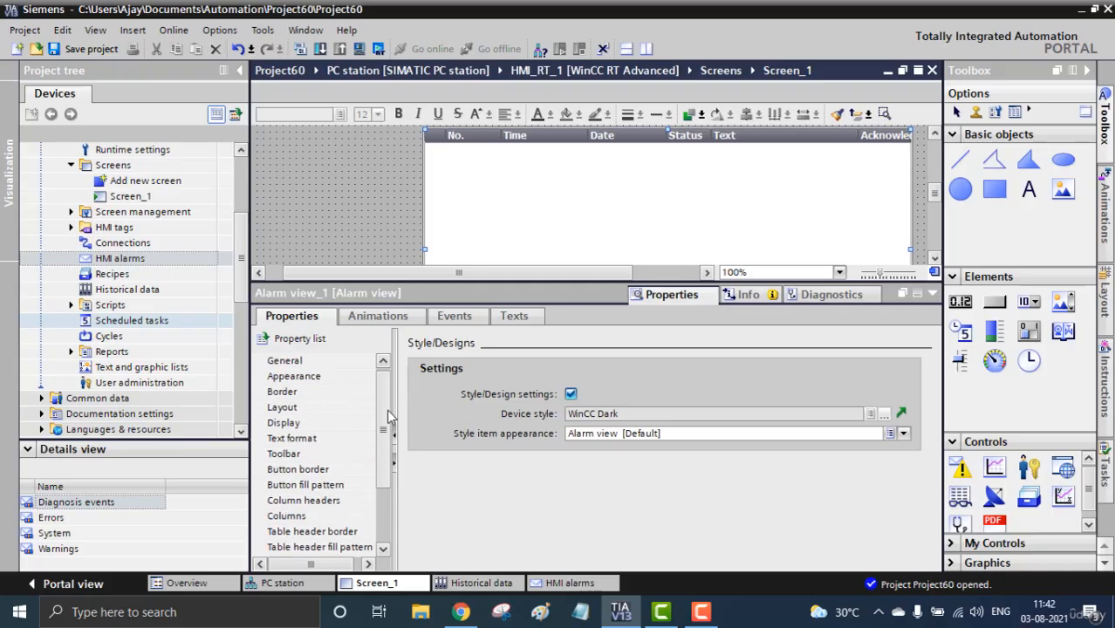
click(279, 363)
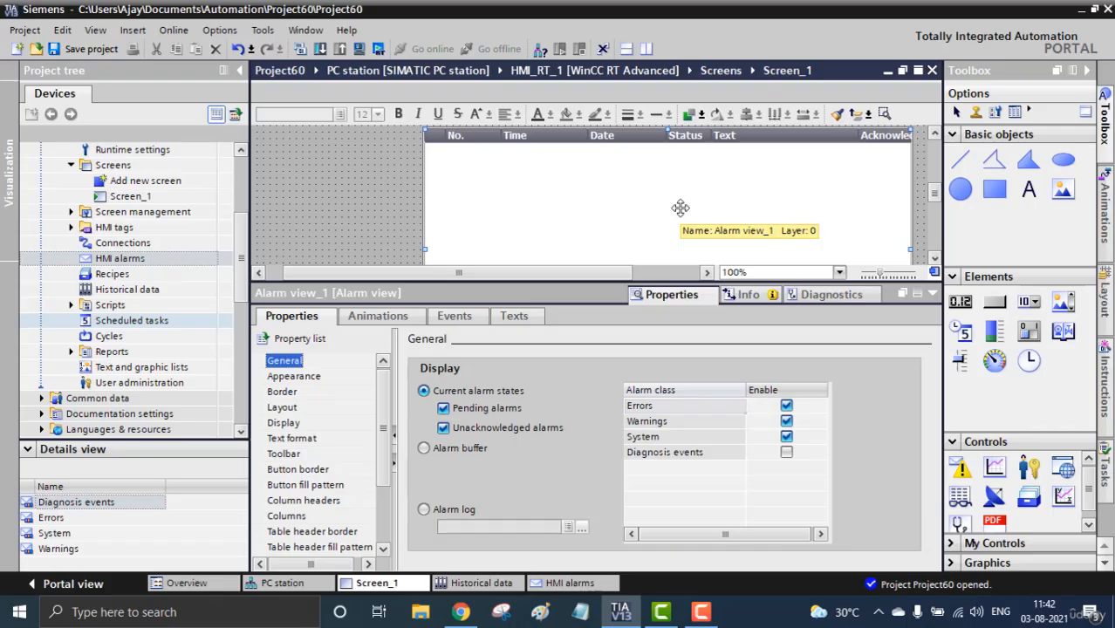
click(295, 379)
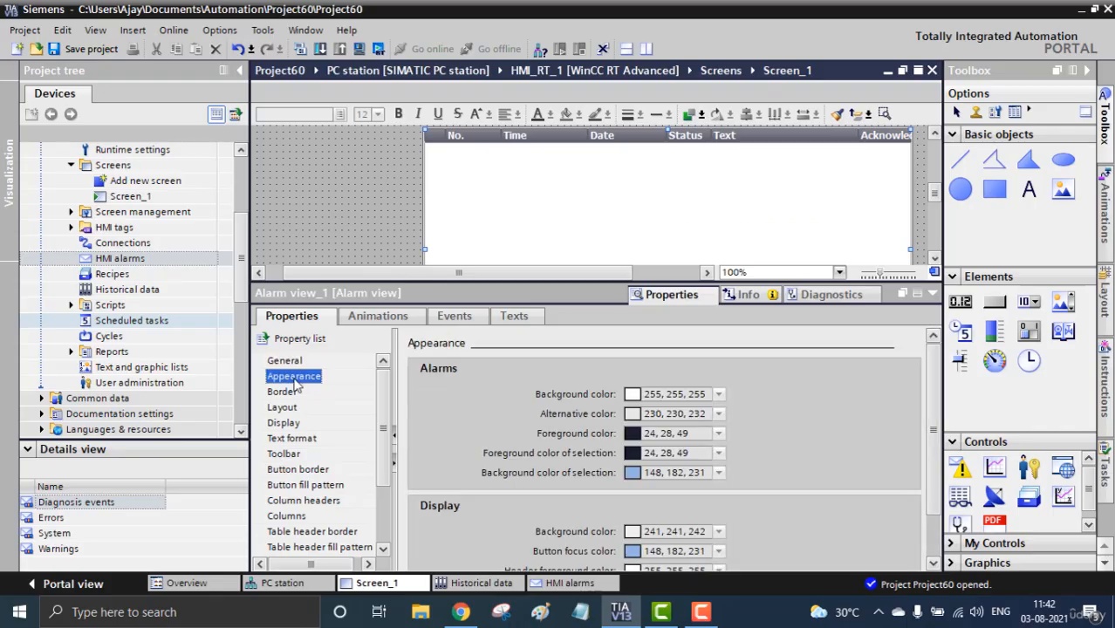
click(284, 394)
click(282, 408)
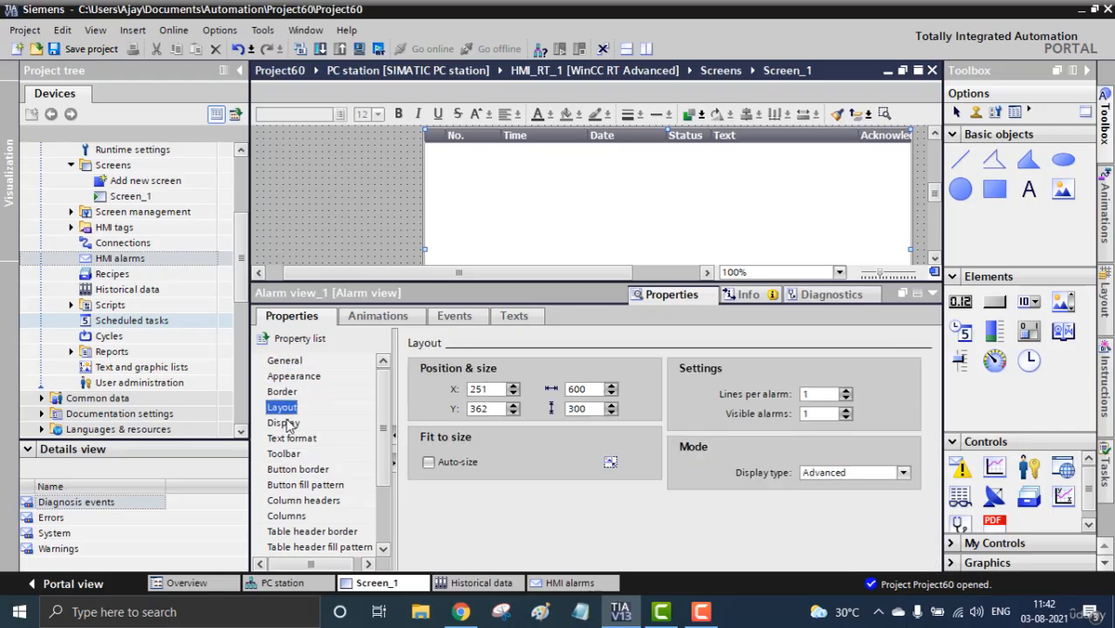
click(286, 423)
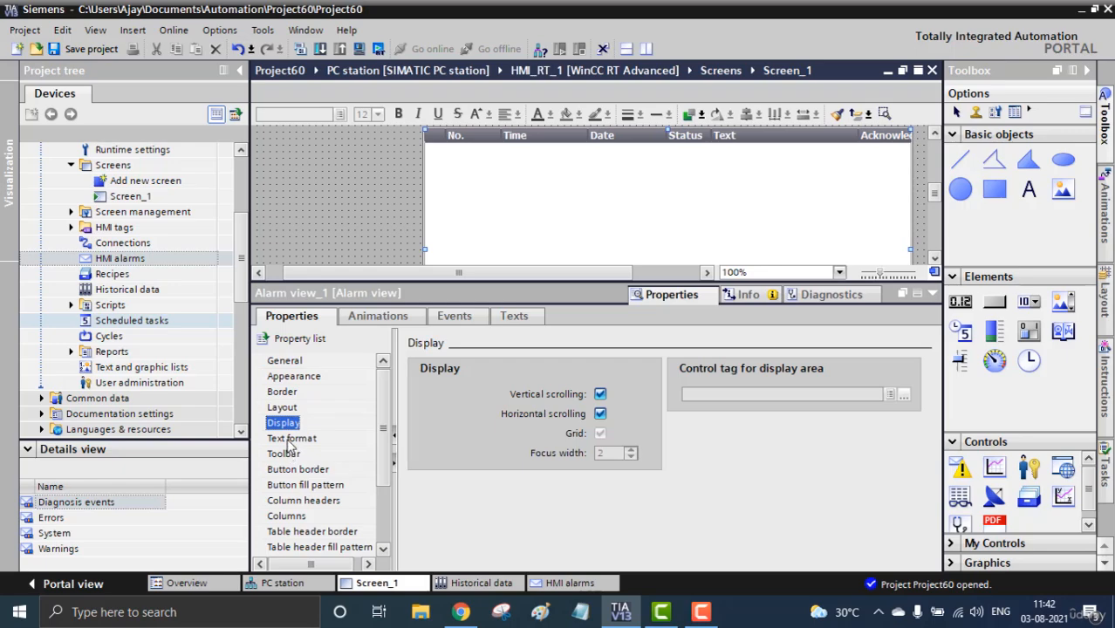
click(289, 442)
click(287, 455)
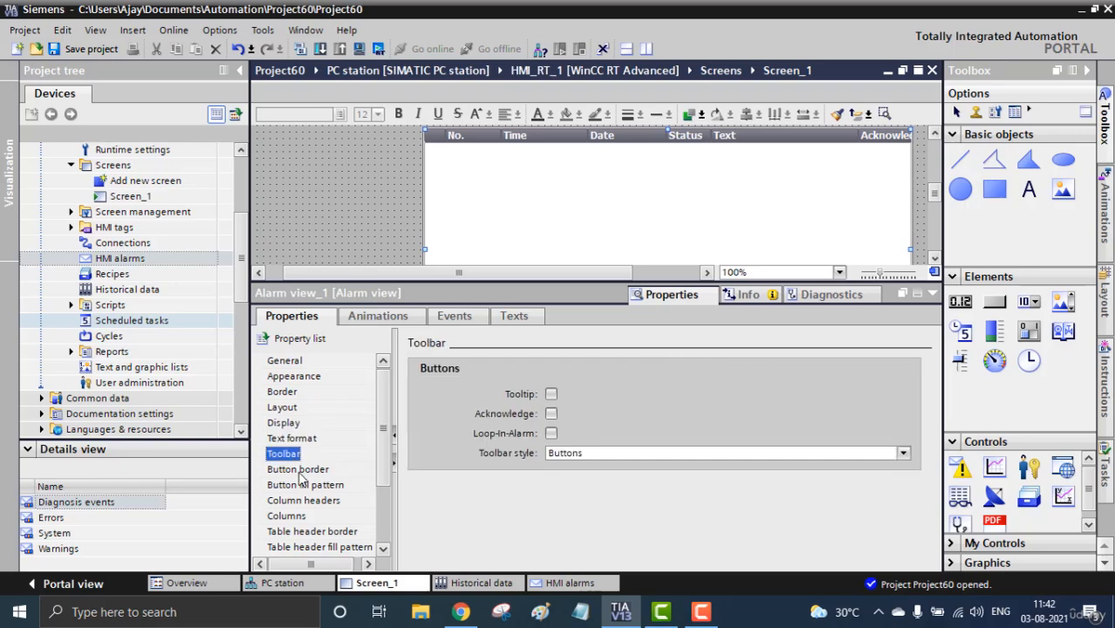
click(299, 471)
click(302, 486)
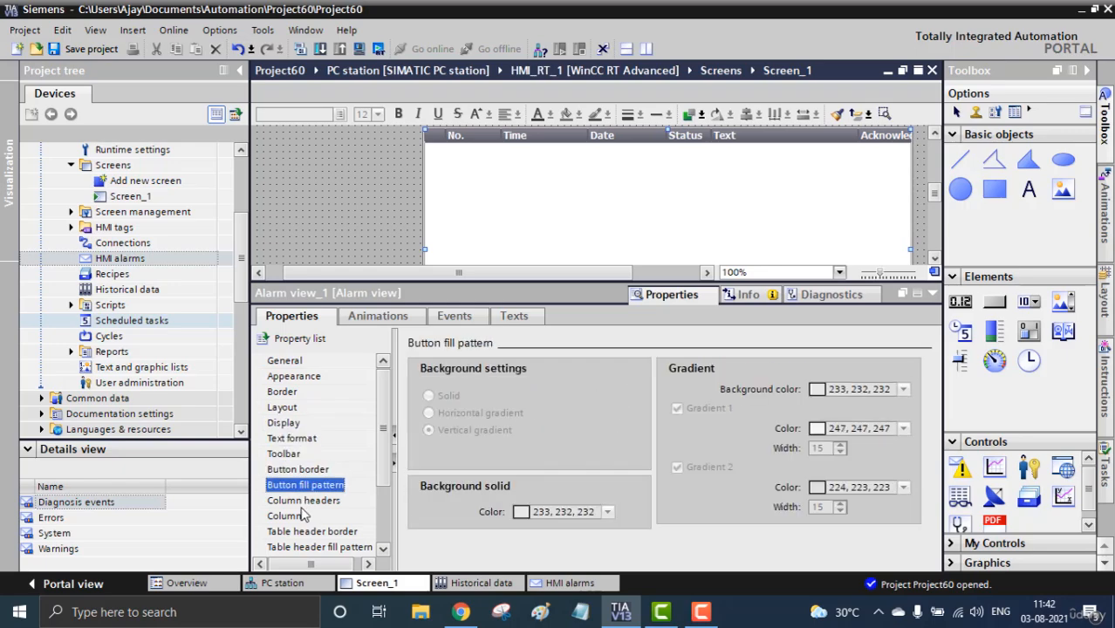
click(302, 501)
click(295, 516)
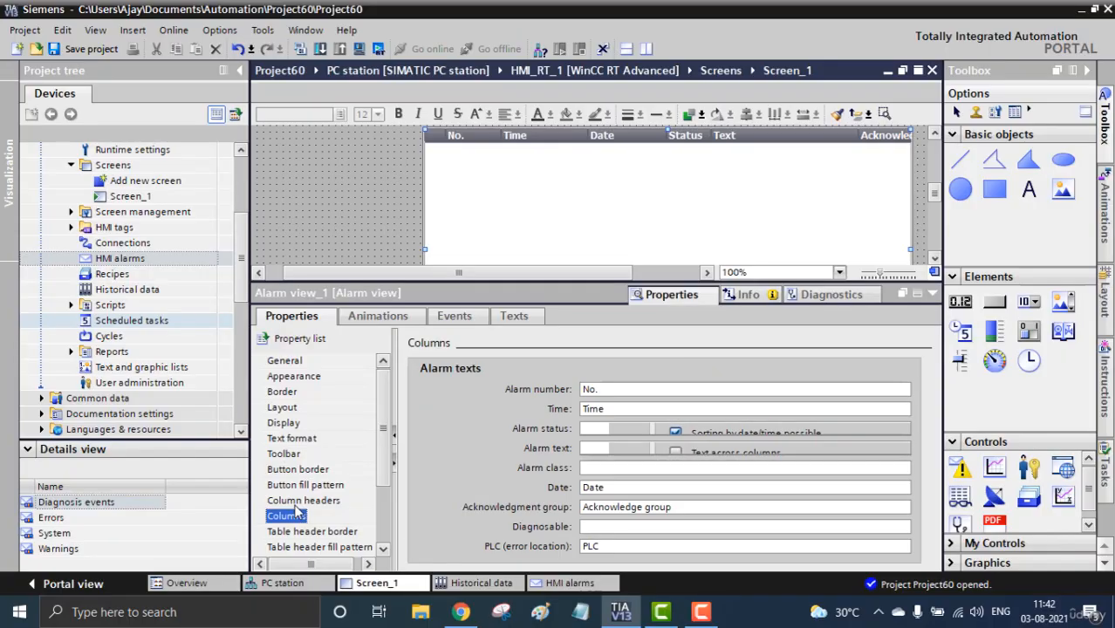
click(295, 505)
drag(384, 452, 385, 526)
scroll(384, 523, up, 2)
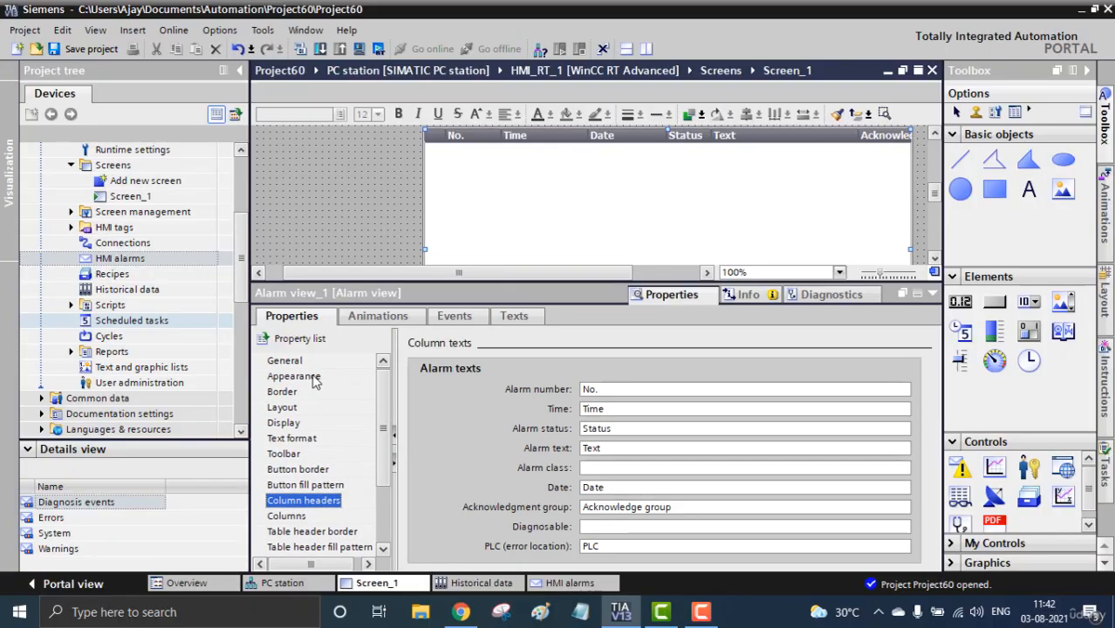
click(285, 361)
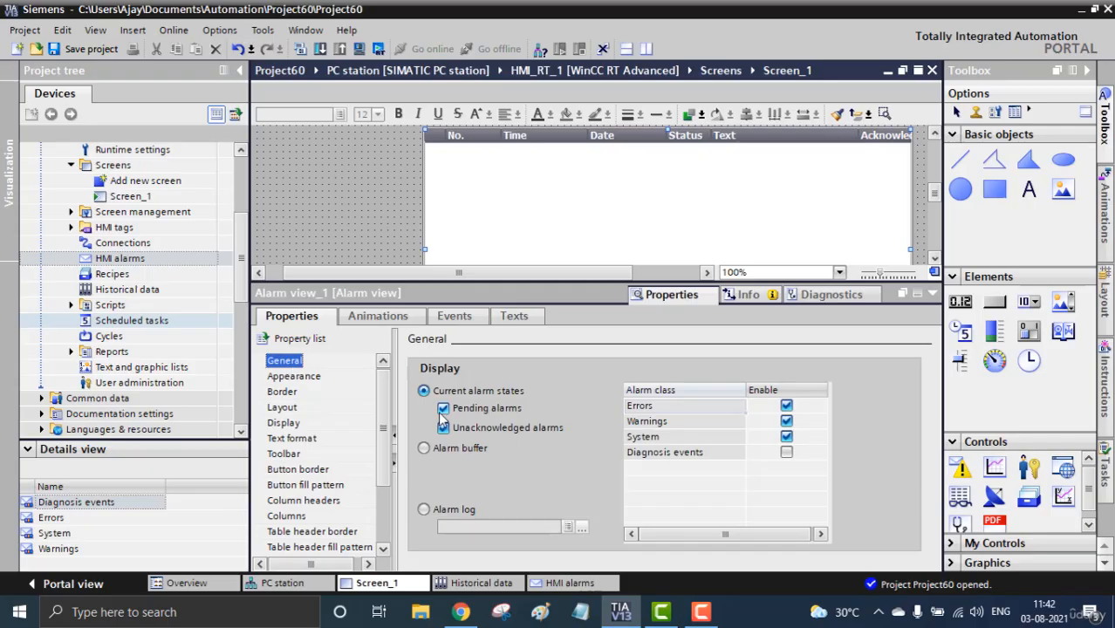
click(296, 338)
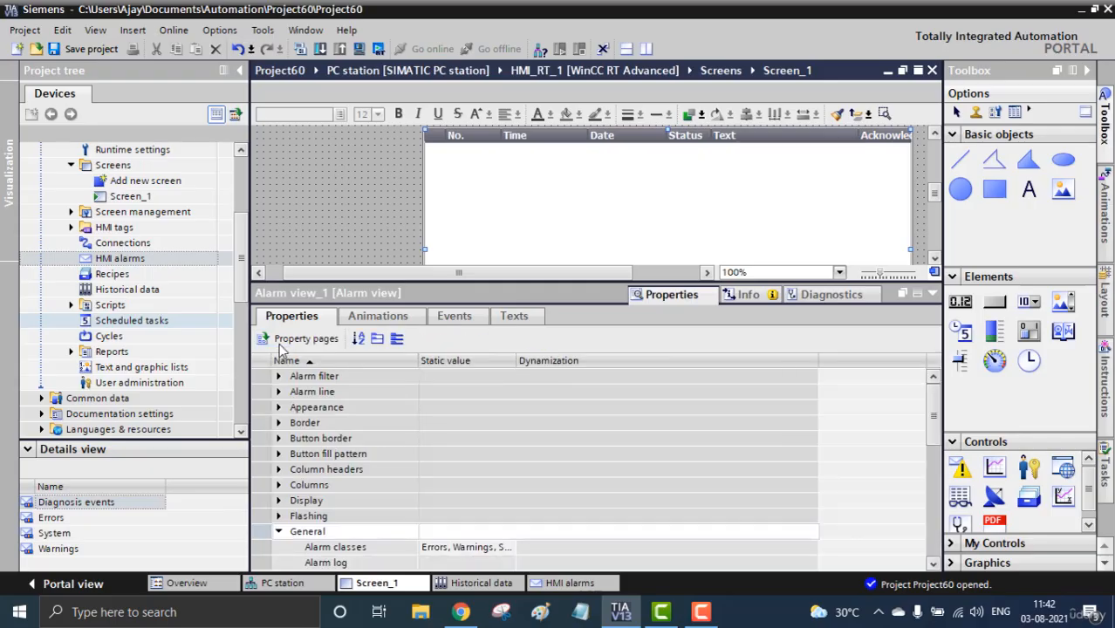
click(297, 337)
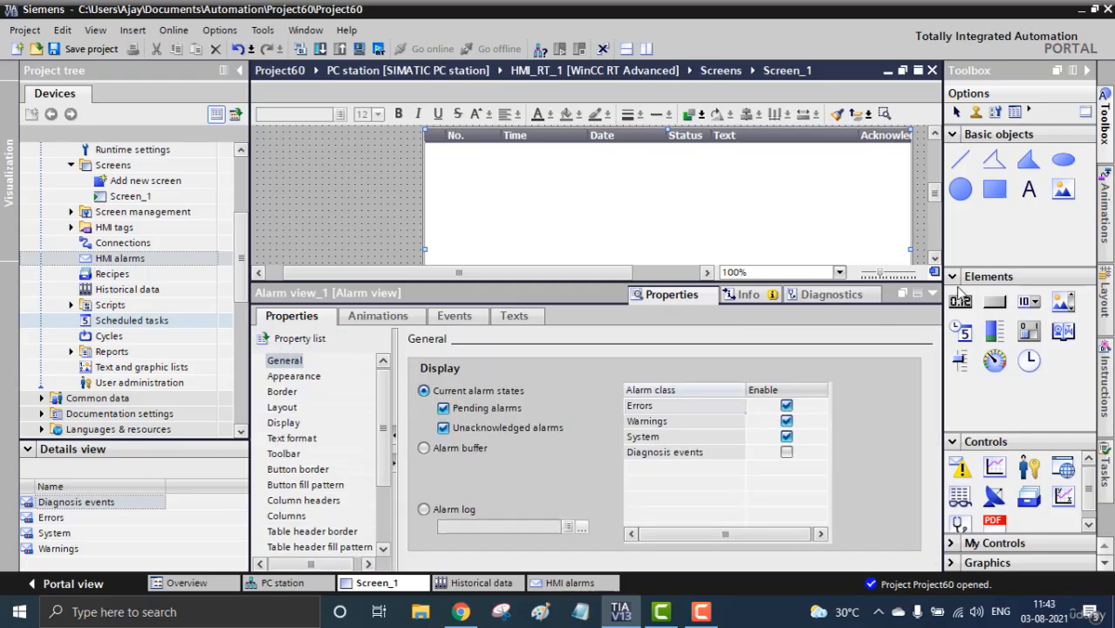
Step: Collapse the alarm view's properties and review the arrangement of the bars, trend view and alarm view on Screen_1
click(931, 294)
scroll(381, 294, up, 5)
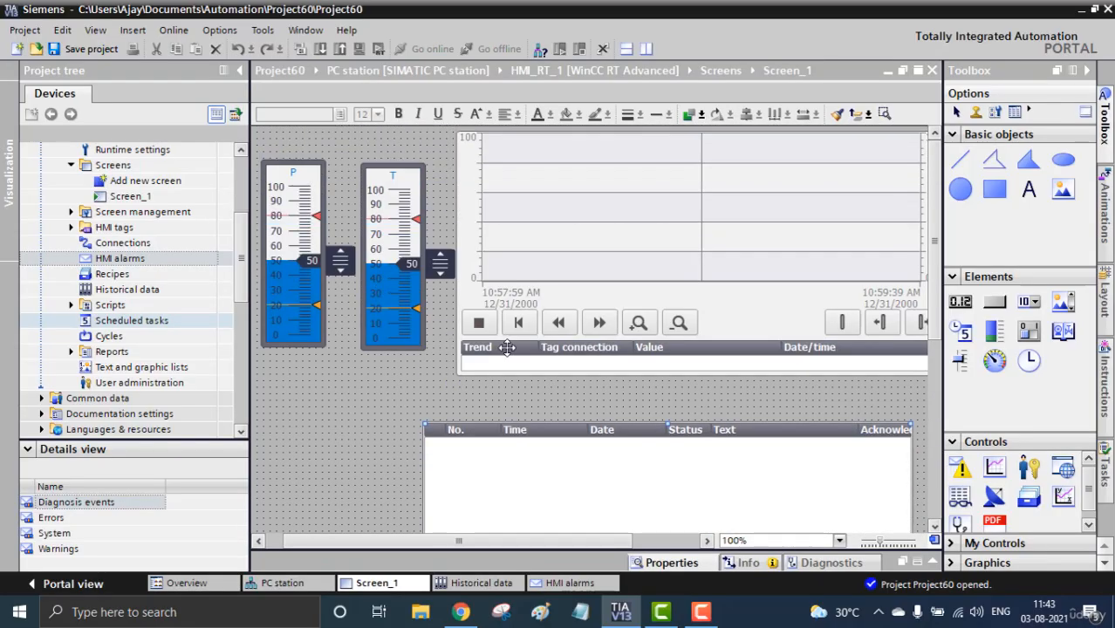
scroll(572, 307, down, 2)
scroll(641, 227, up, 2)
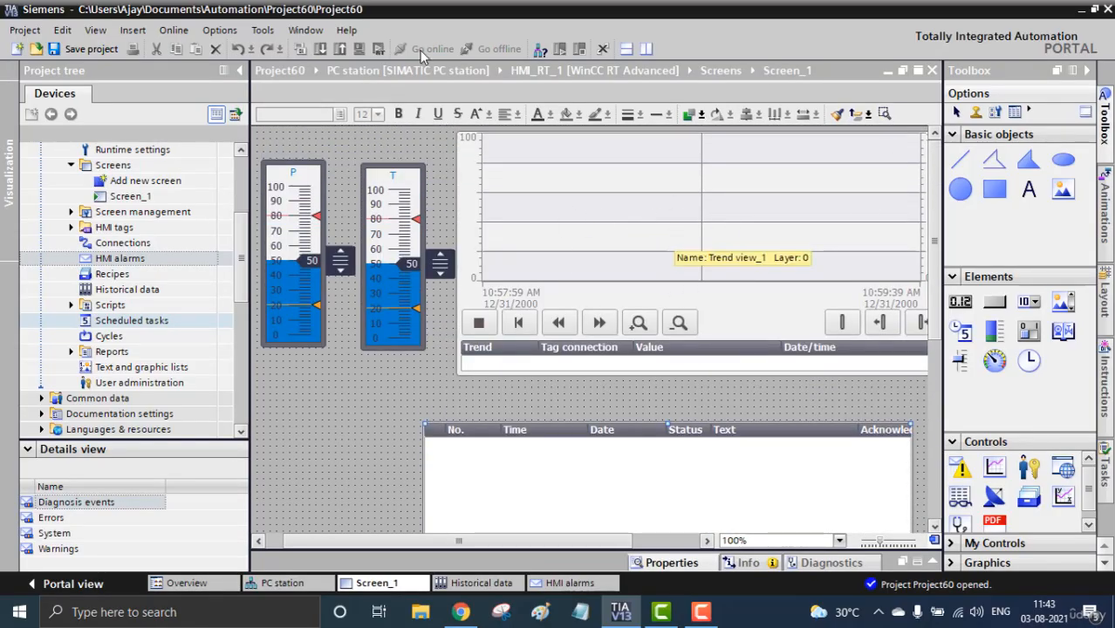
Step: Start the HMI runtime and raise the P slider to 45 and the T slider to 46, dismissing the license notice
click(513, 445)
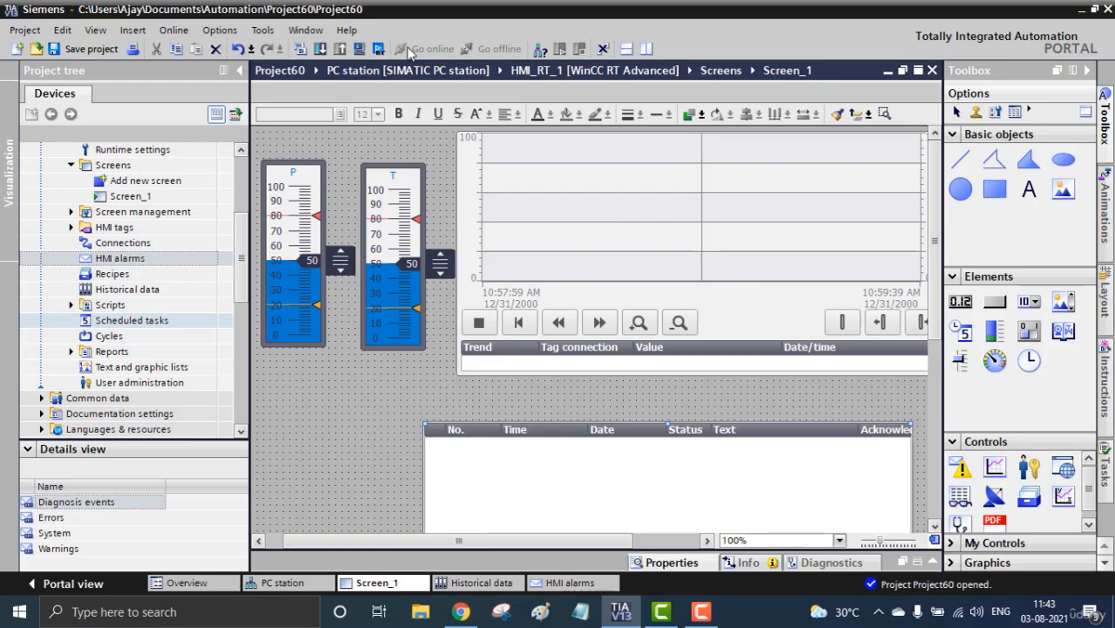
click(378, 49)
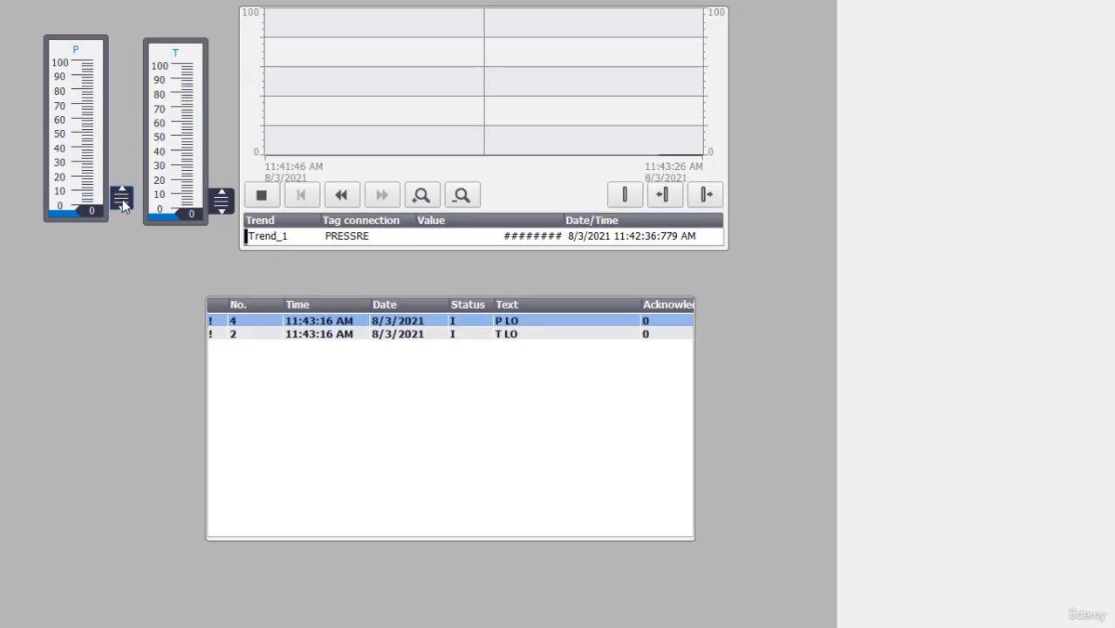
drag(124, 203, 124, 146)
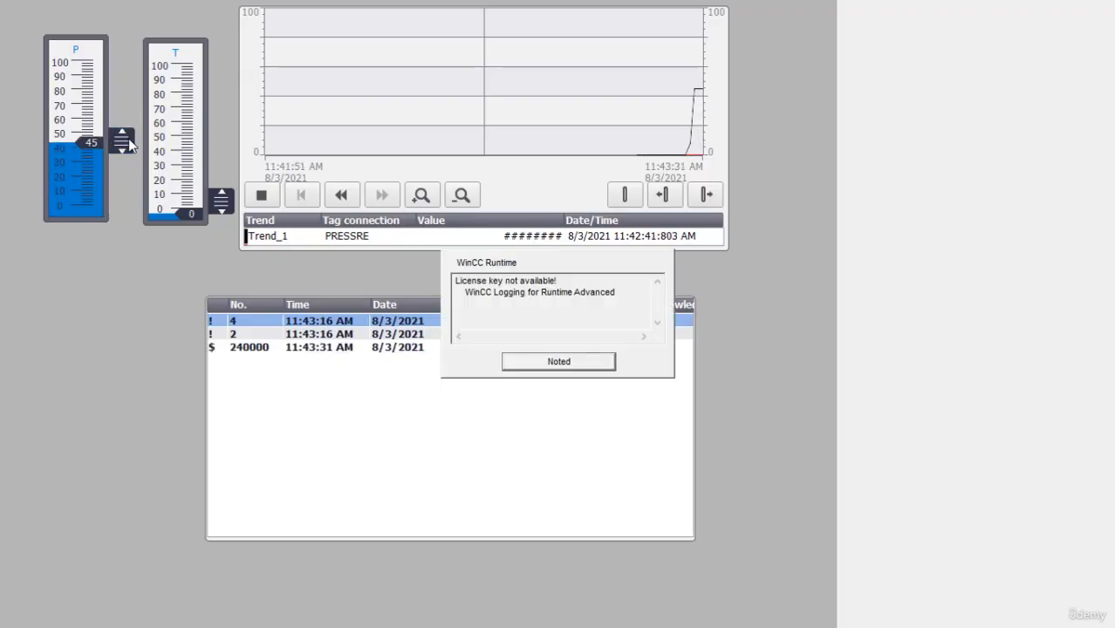
click(572, 363)
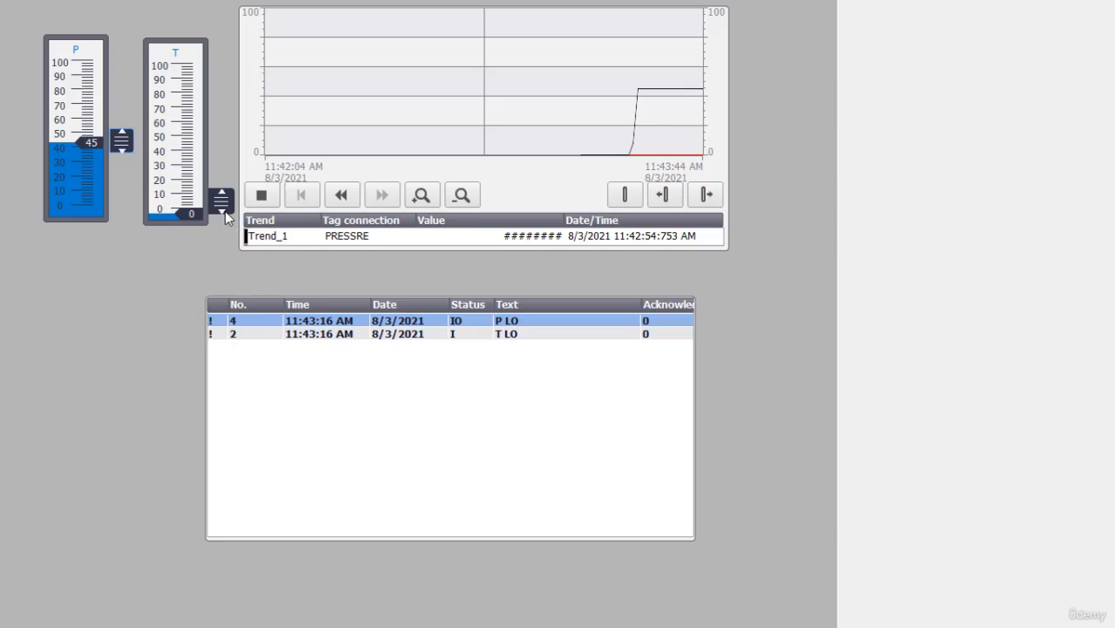
drag(223, 210, 225, 150)
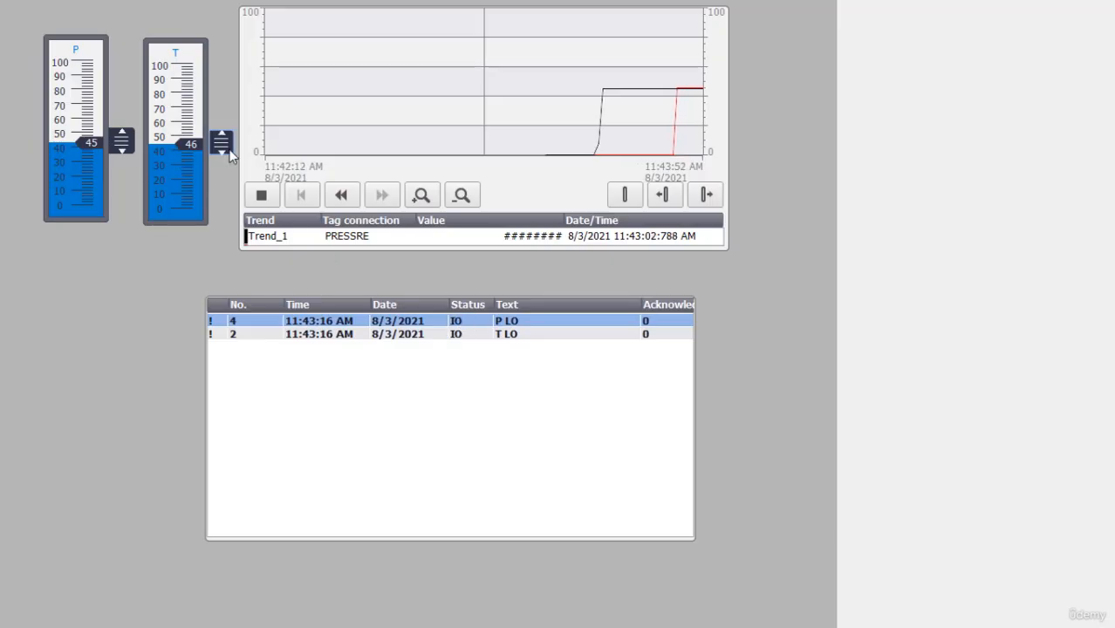
Step: Test the high and low alarms by moving the T and P sliders to 100 and back to 0, and close the runtime
drag(226, 148, 208, 30)
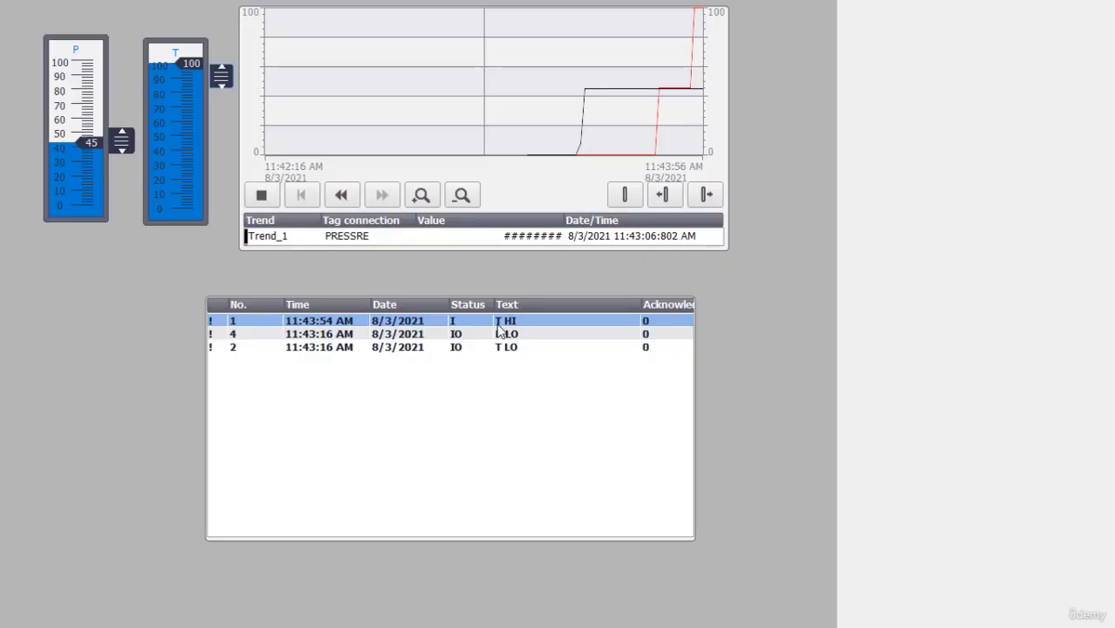
drag(119, 149, 172, 5)
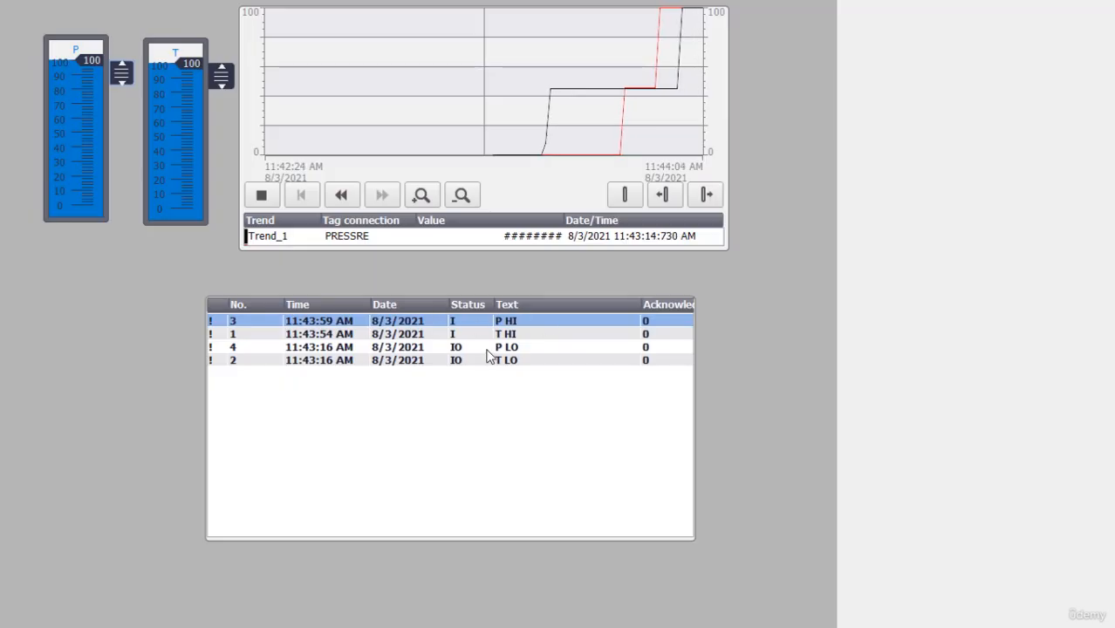
drag(122, 73, 115, 284)
drag(221, 76, 218, 235)
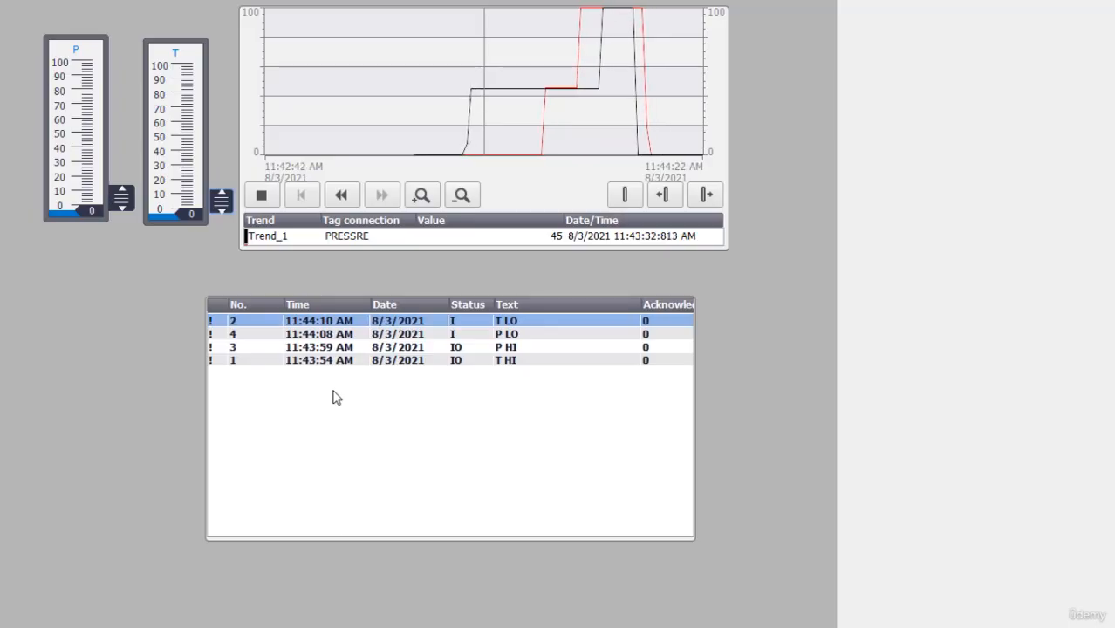
key(alt+F4)
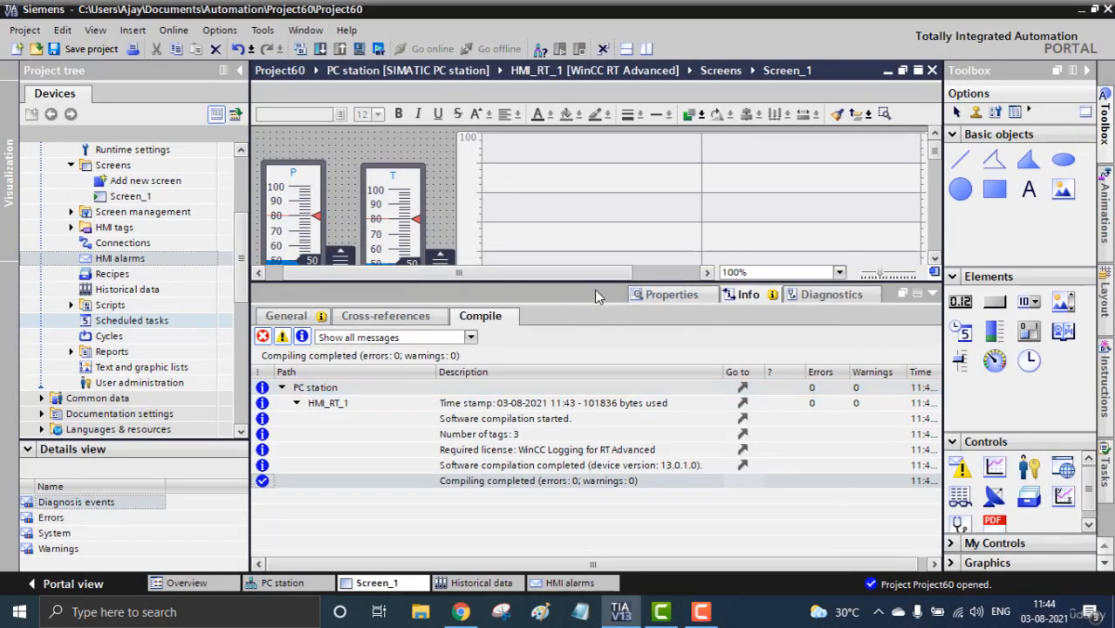
Step: Set the alarm view on Screen_1 to display the Alarm buffer instead of the current alarm states
drag(567, 282, 567, 444)
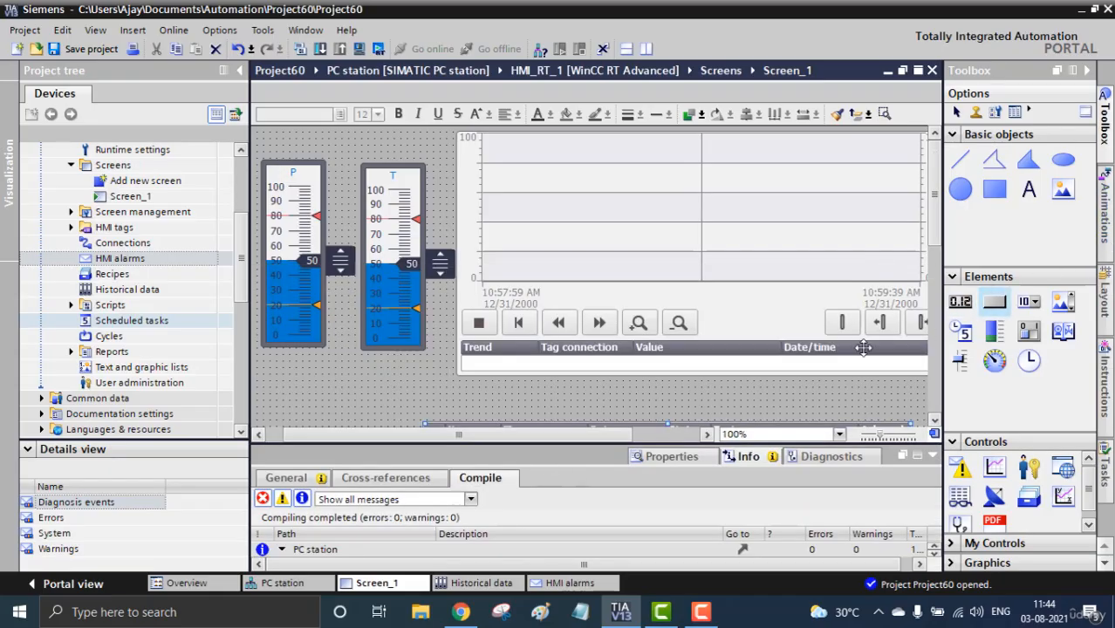
scroll(931, 210, down, 5)
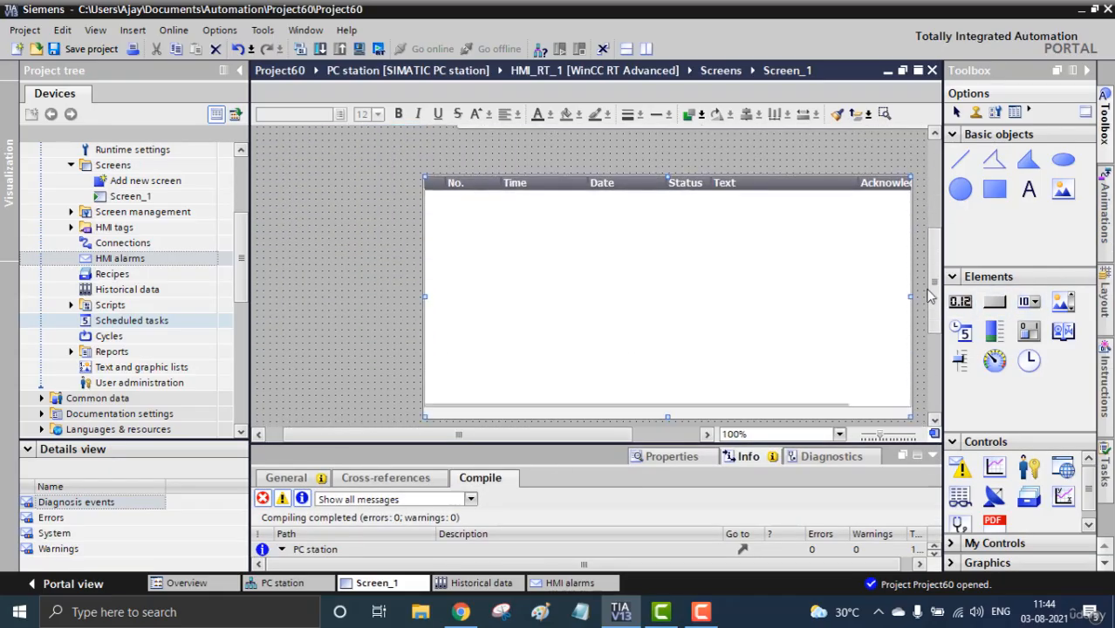
right_click(545, 307)
click(617, 584)
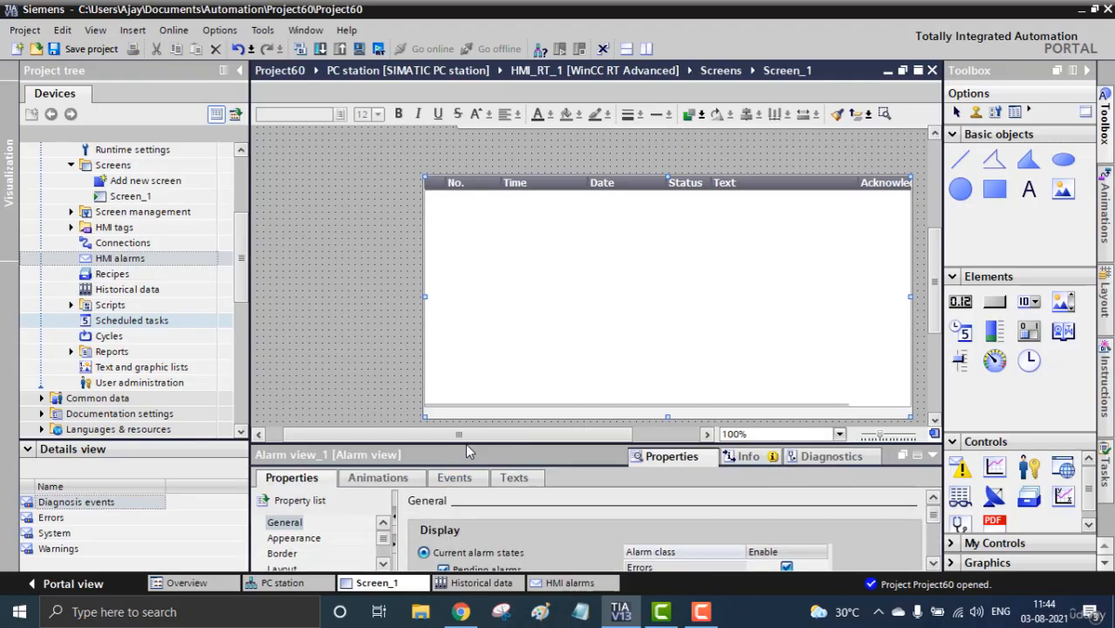
drag(465, 443, 465, 242)
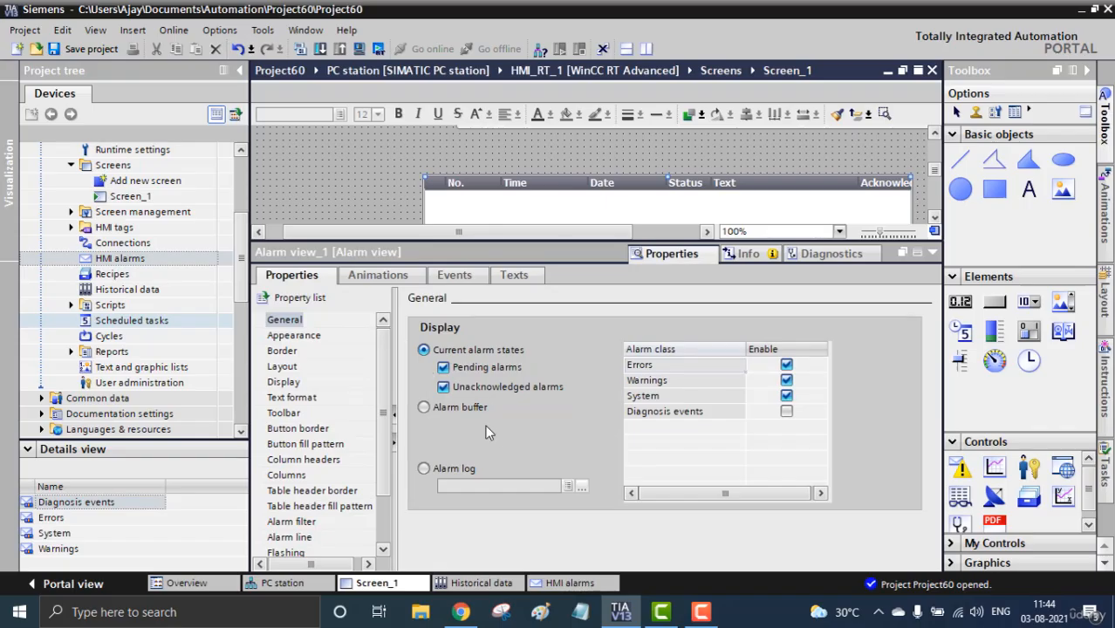
click(424, 410)
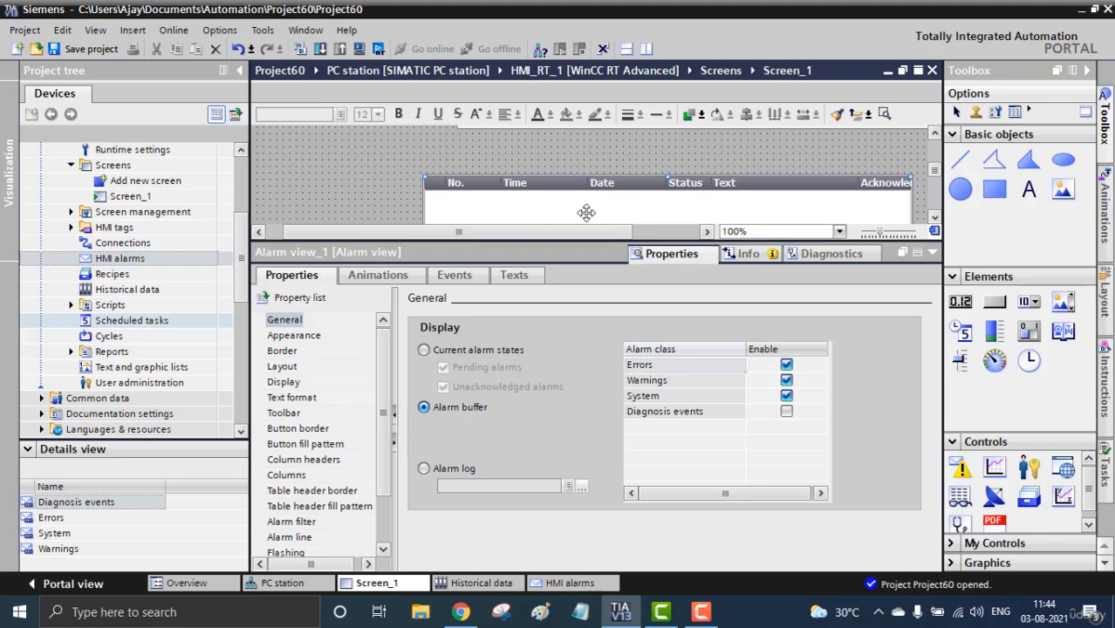
Step: Test the alarm buffer in the runtime by moving the P and T sliders to 100 and back to 0, and return to the editor
click(379, 47)
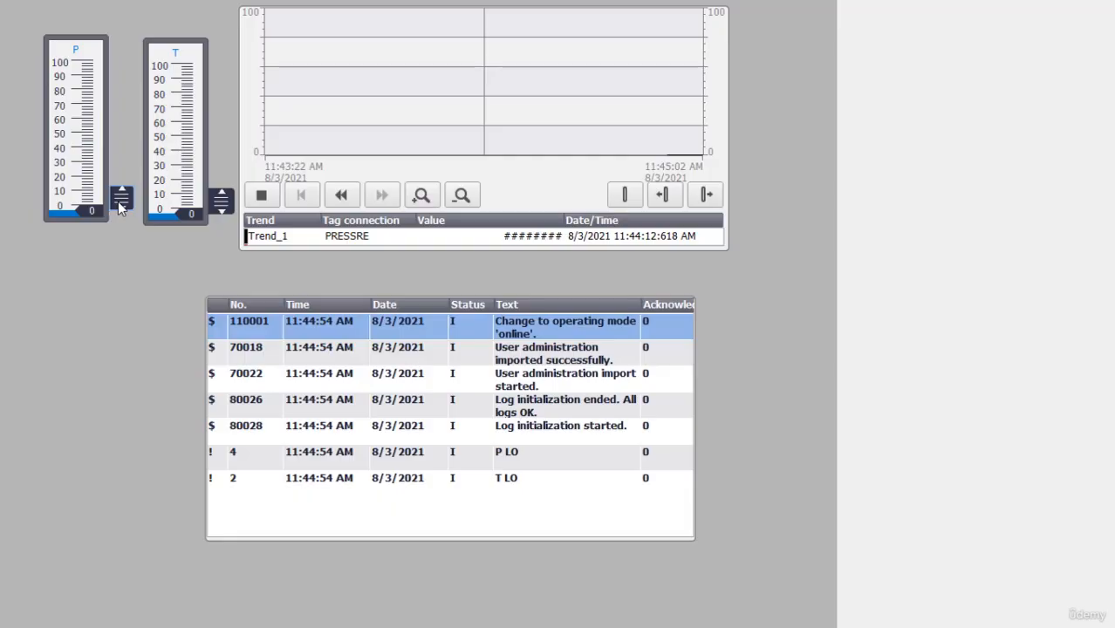
drag(118, 201, 121, 55)
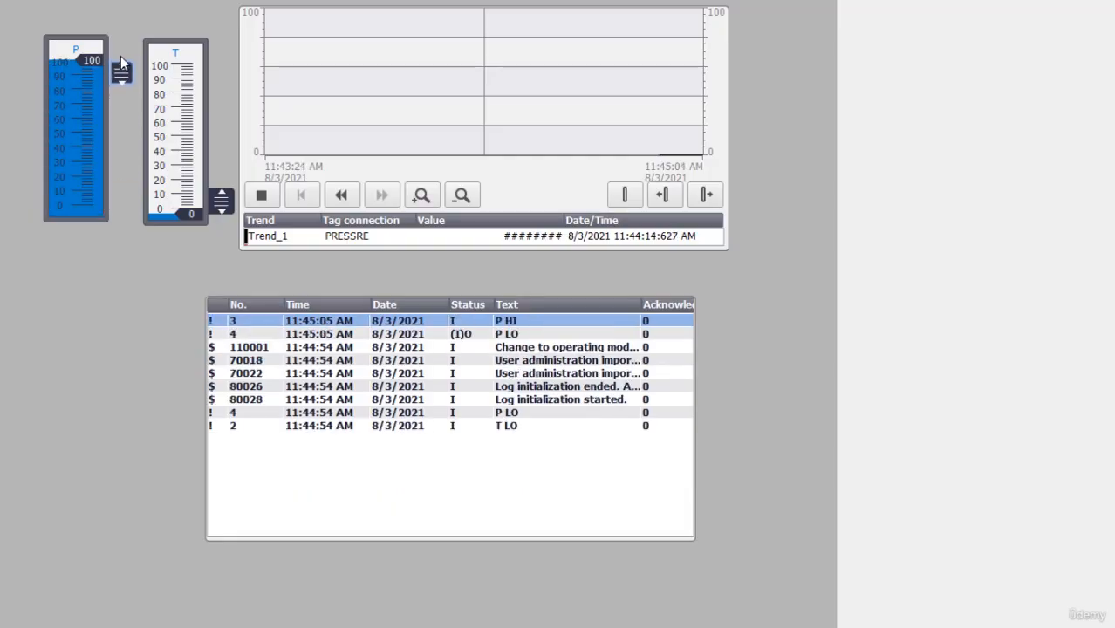
mouse_move(221, 201)
mouse_down()
mouse_move(225, 75)
mouse_move(221, 208)
mouse_up()
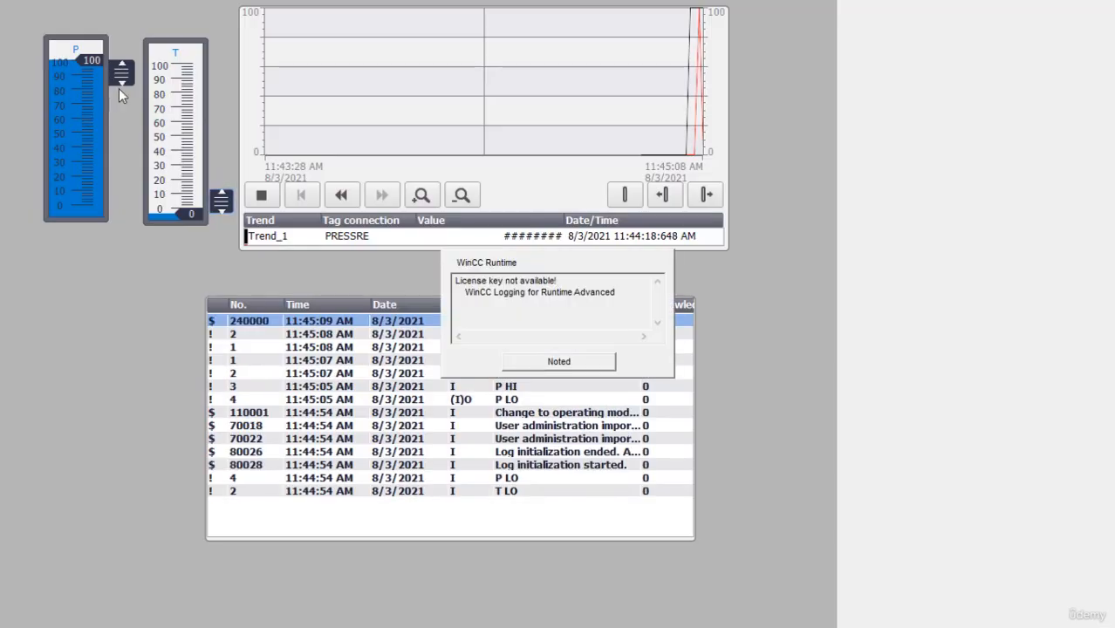
click(564, 361)
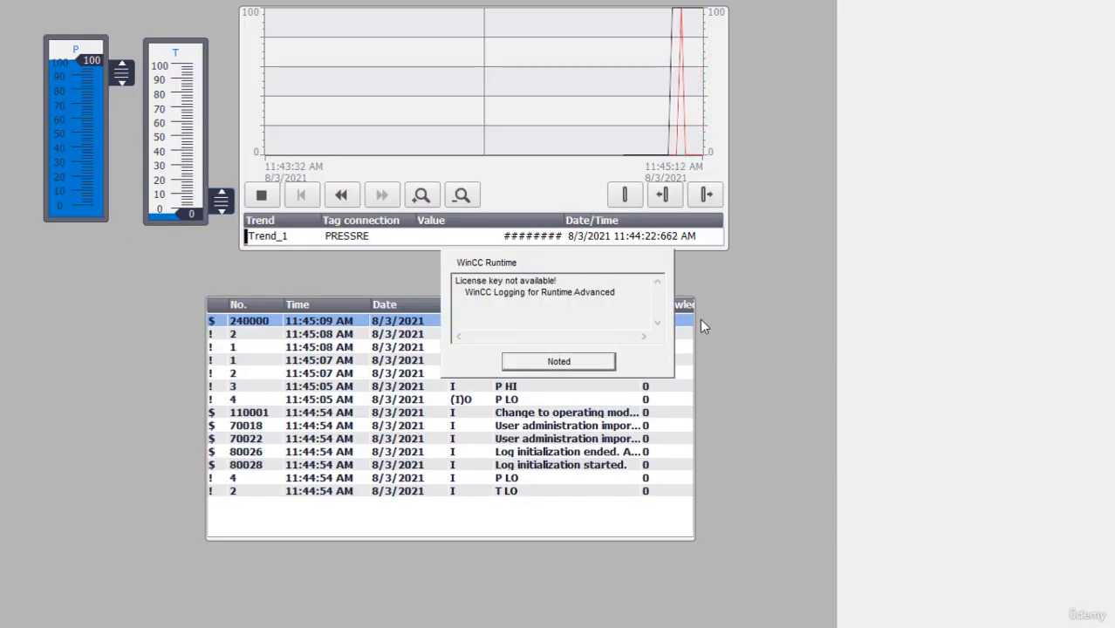
click(581, 365)
drag(121, 71, 131, 256)
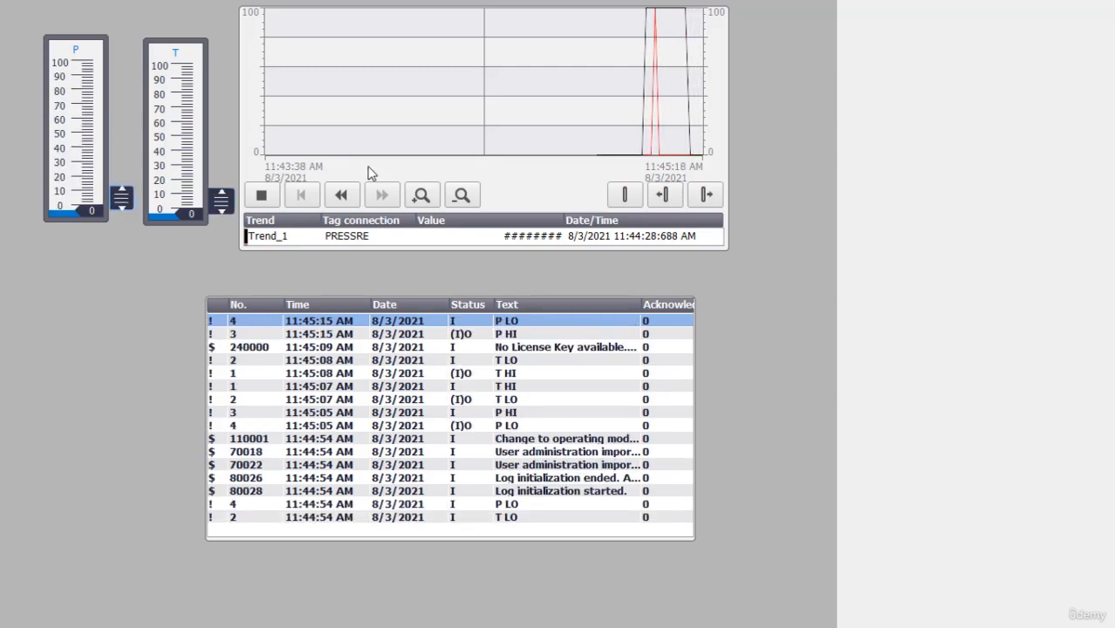
key(alt+Tab)
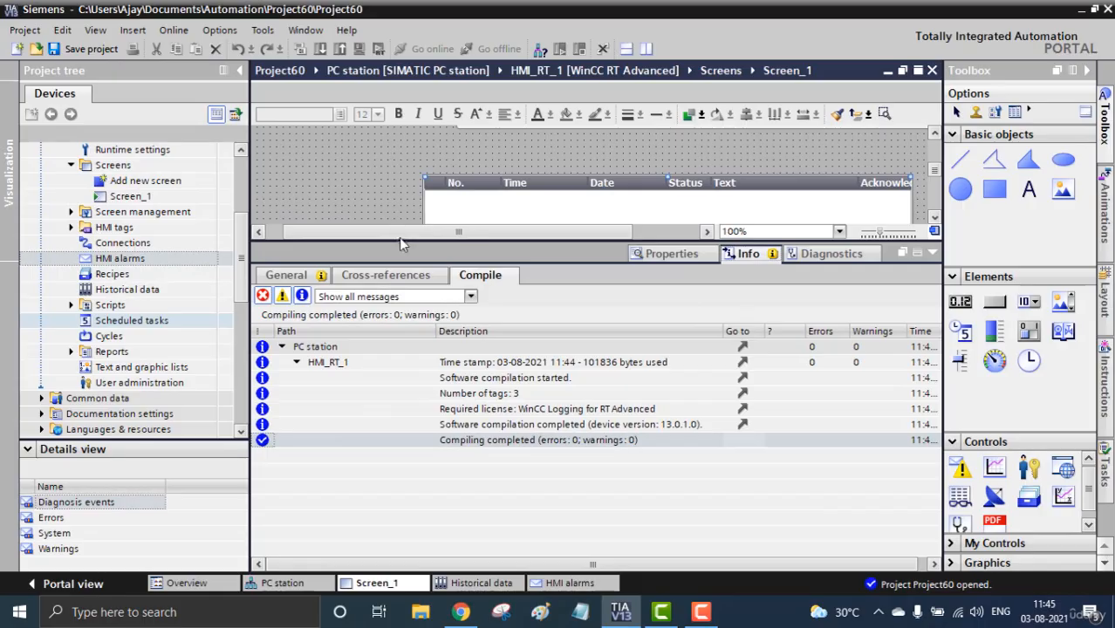
Step: Place a button beside the alarm view on Screen_1 and label it ACK
drag(401, 248, 448, 488)
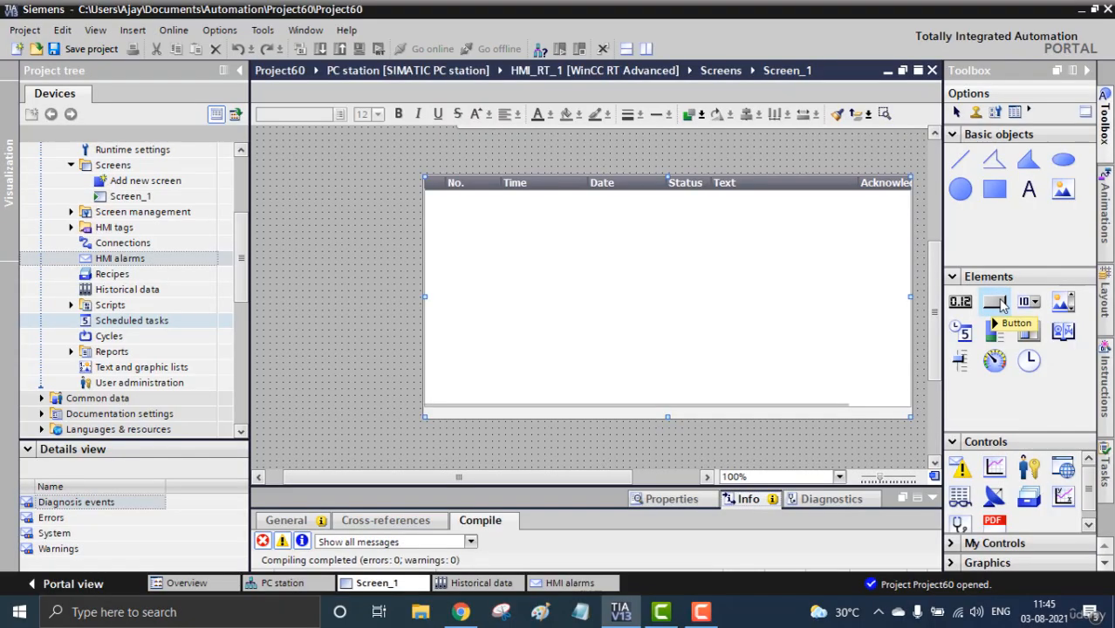
drag(992, 305, 323, 271)
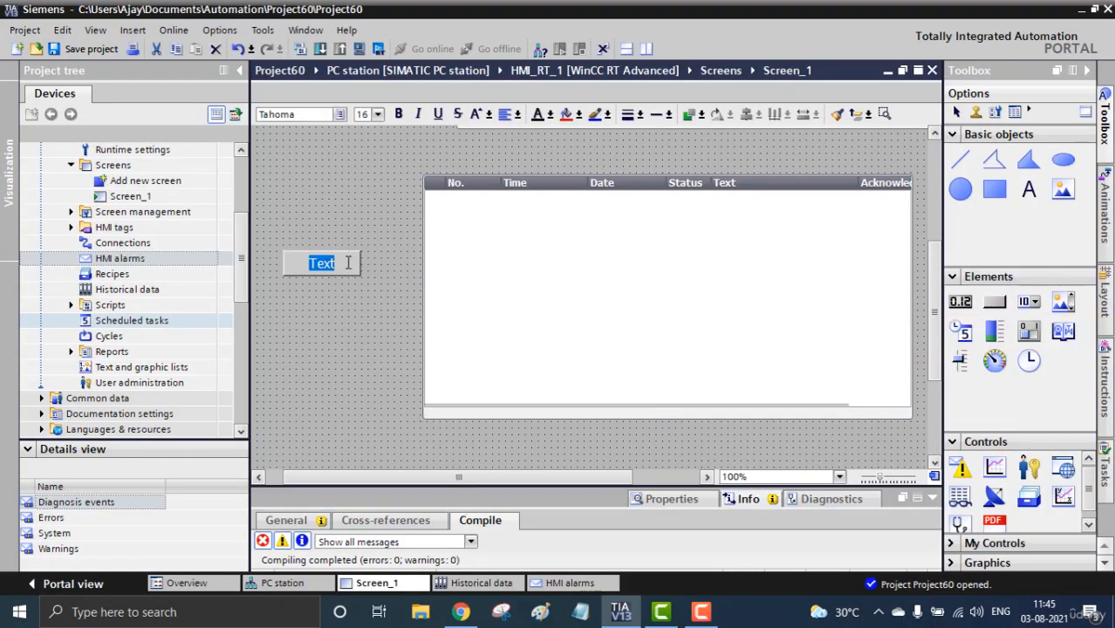
text(ACK)
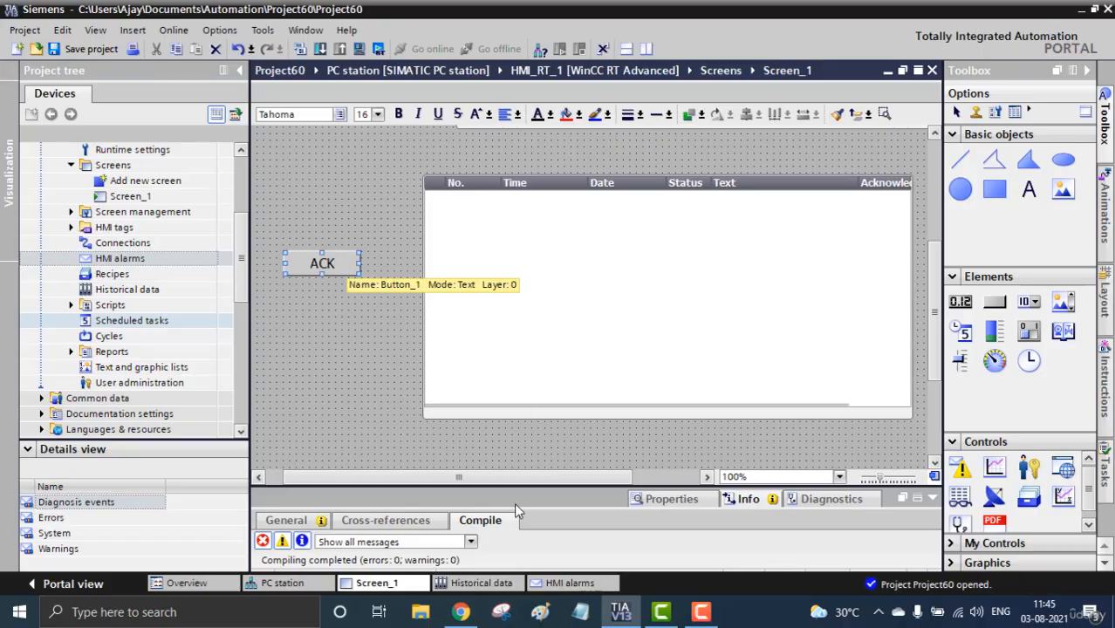
Step: Enable the style/design settings for the ACK button, using the WinCC Dark device style
right_click(350, 263)
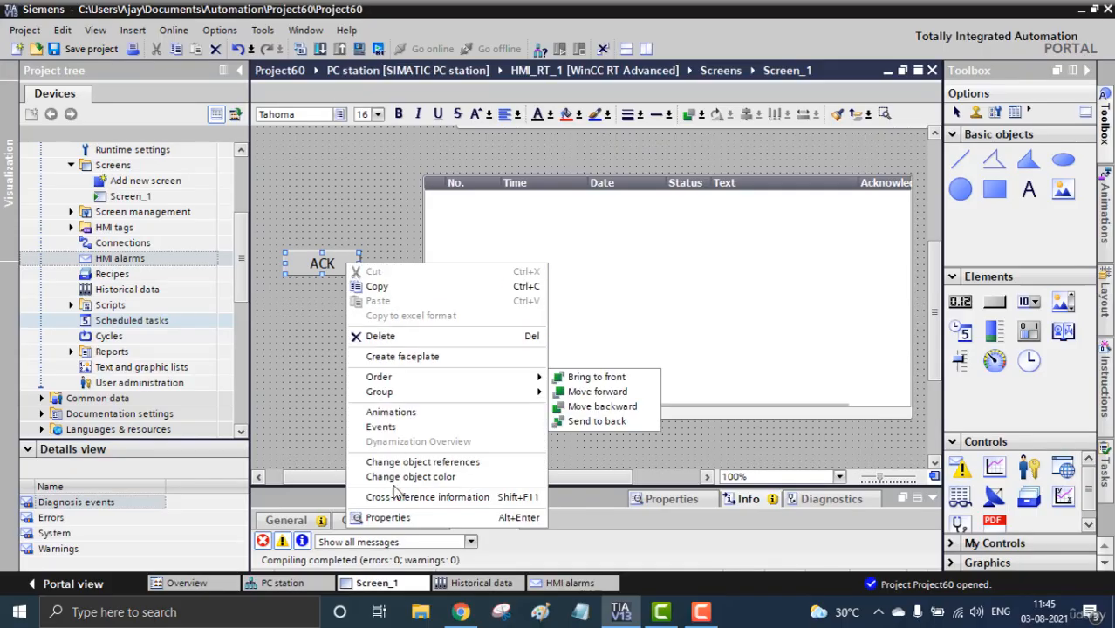
click(394, 515)
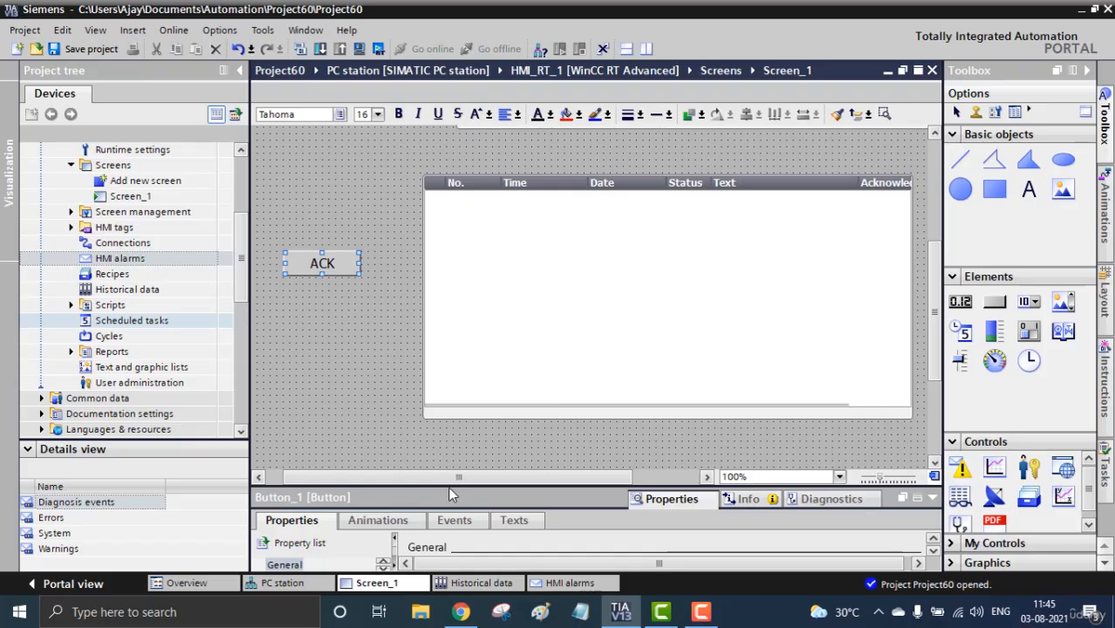
drag(450, 495, 455, 347)
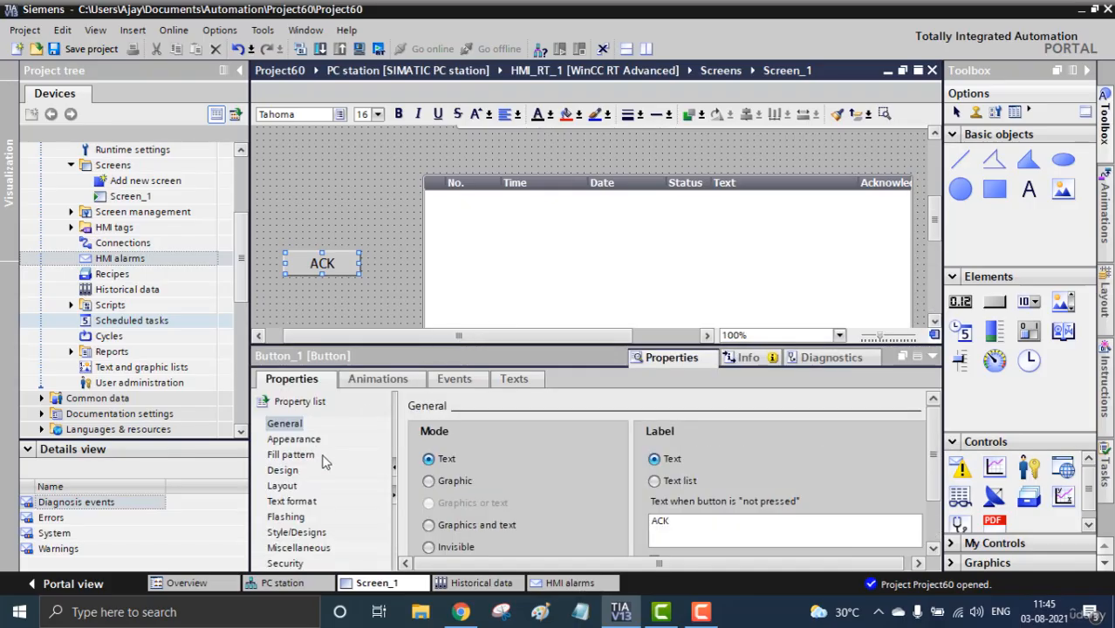
click(314, 535)
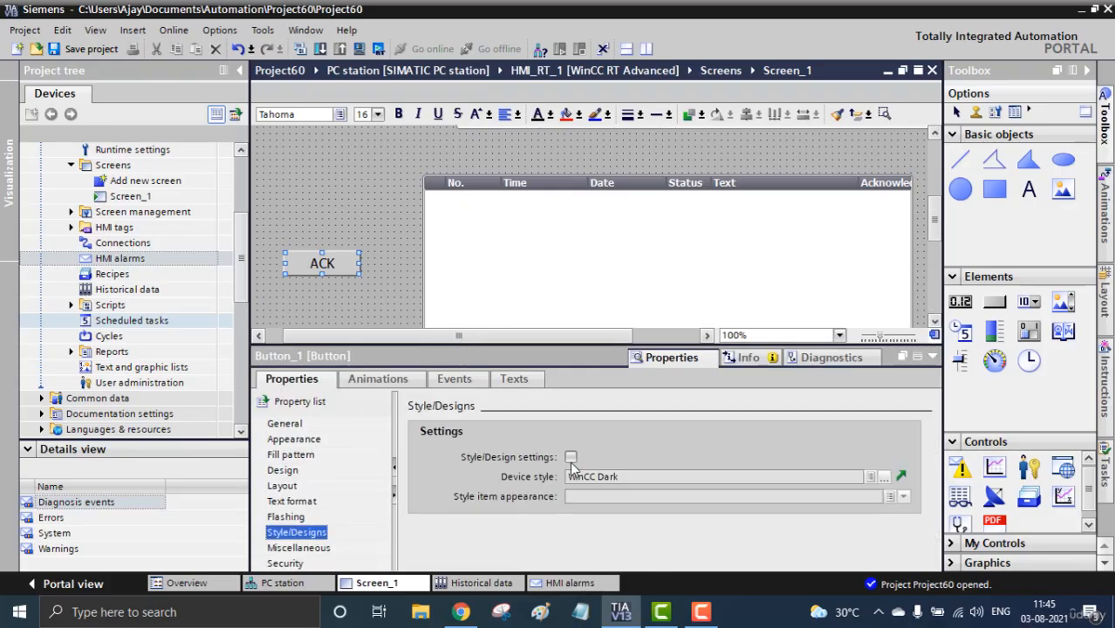
click(571, 461)
click(571, 461)
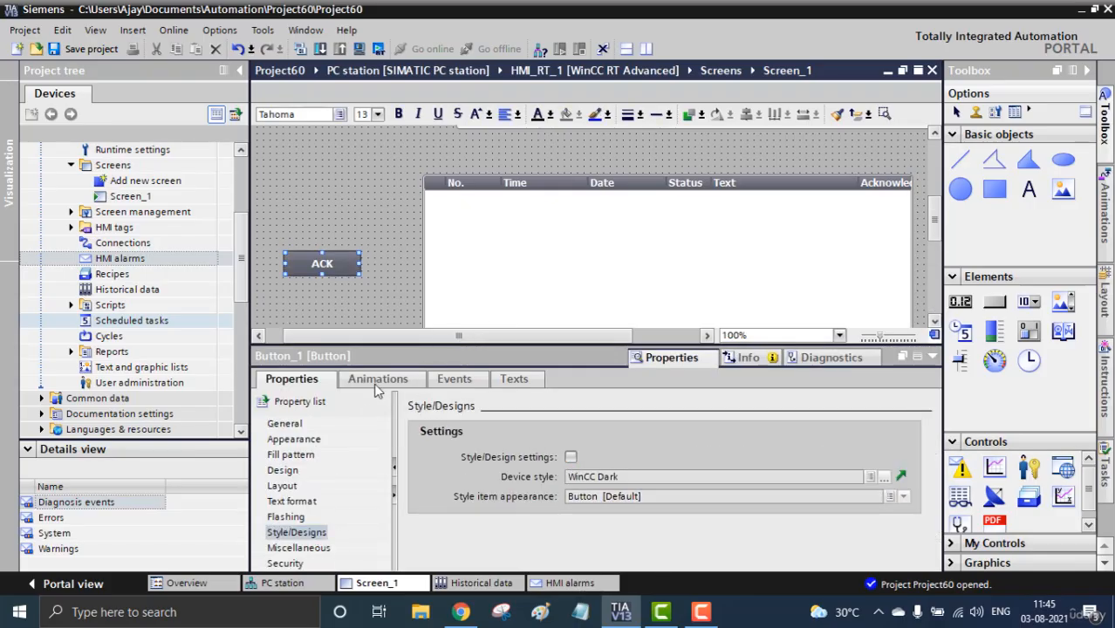
click(517, 381)
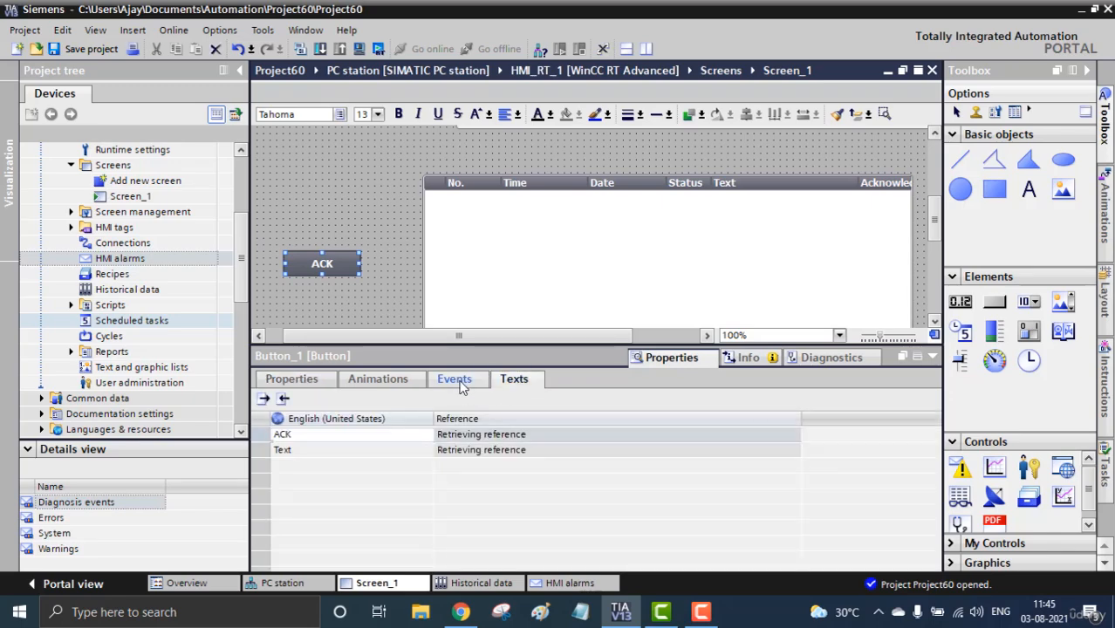
click(459, 381)
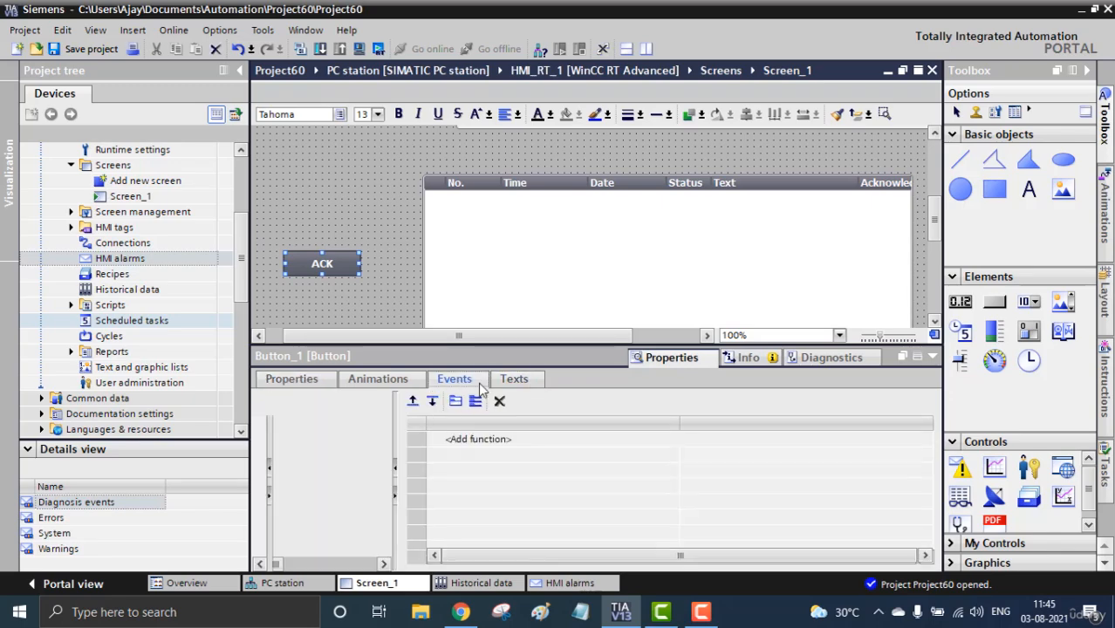
click(265, 382)
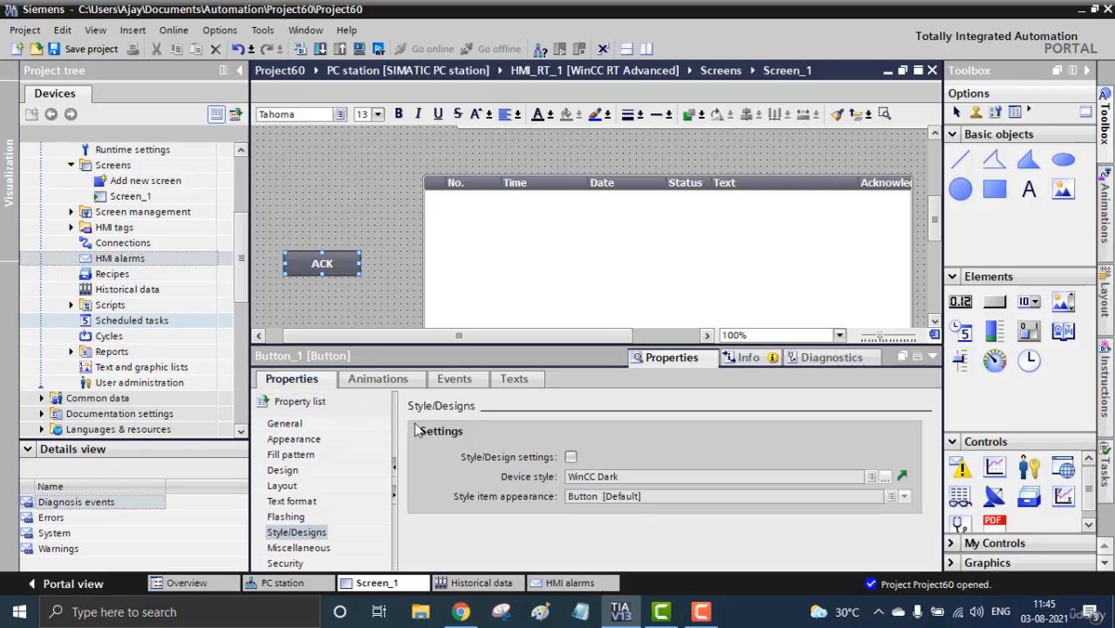
Step: Assign the AlarmViewAcknowledgeAlarm system function to the ACK button's Click event
click(471, 380)
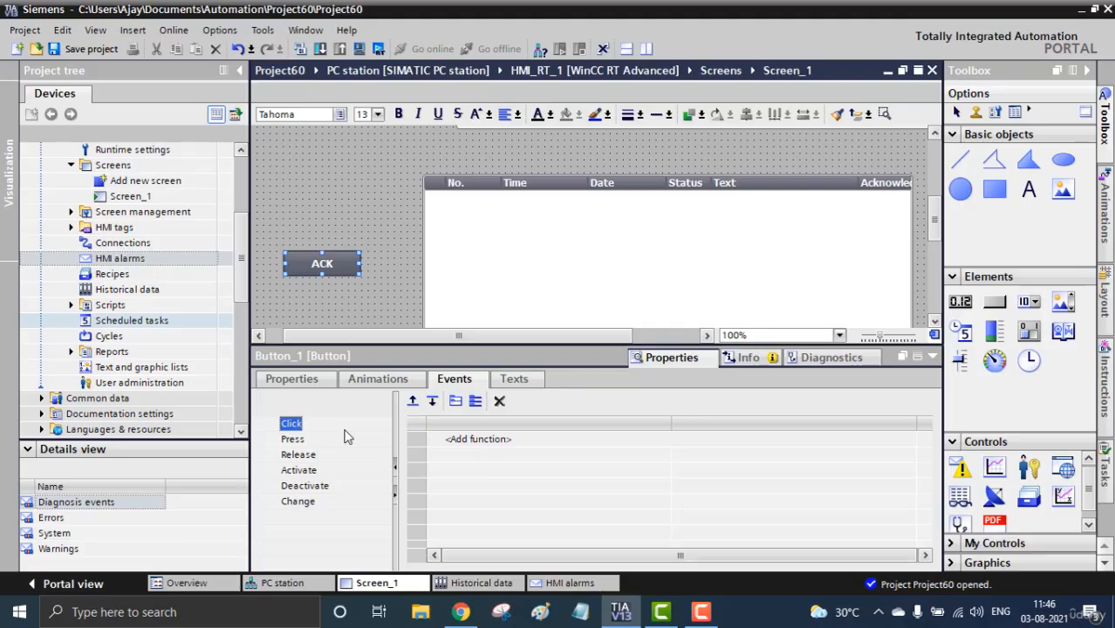
click(510, 440)
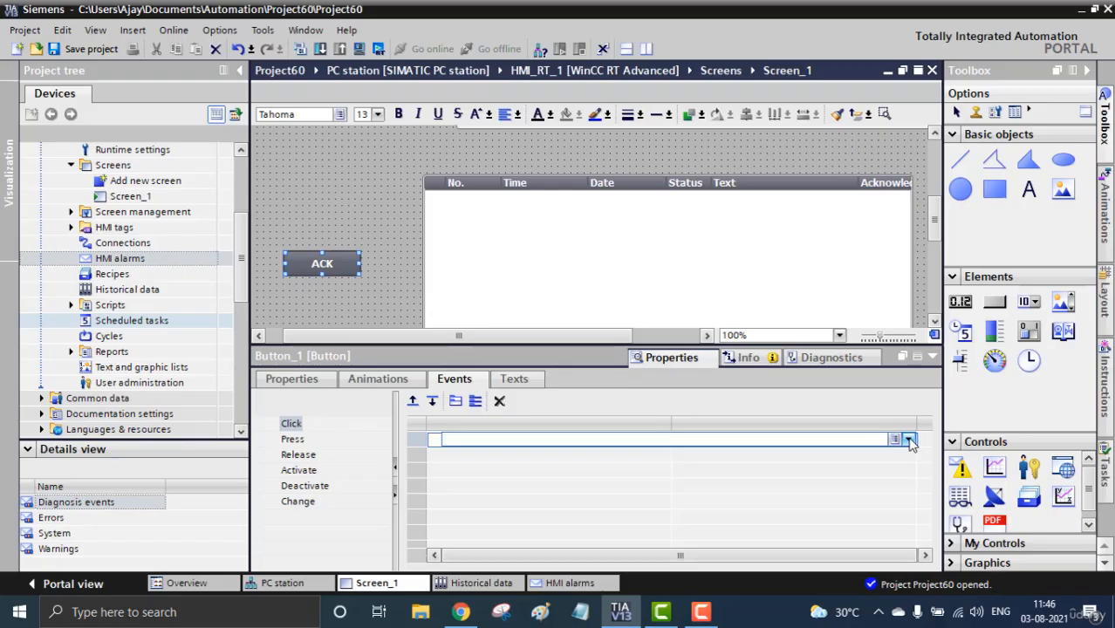
click(908, 440)
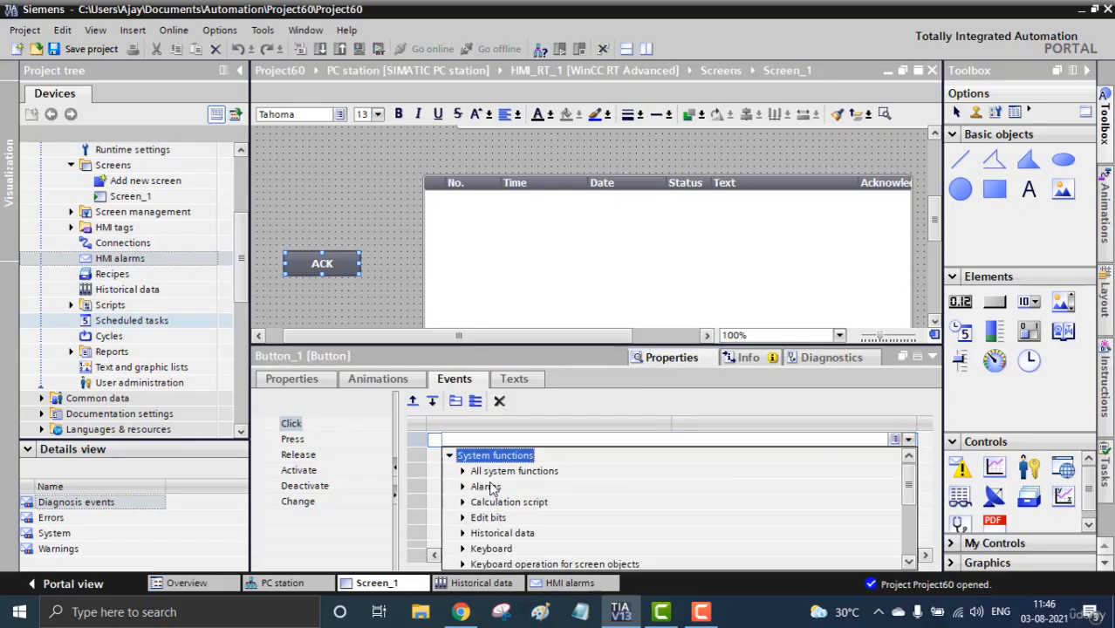
click(463, 487)
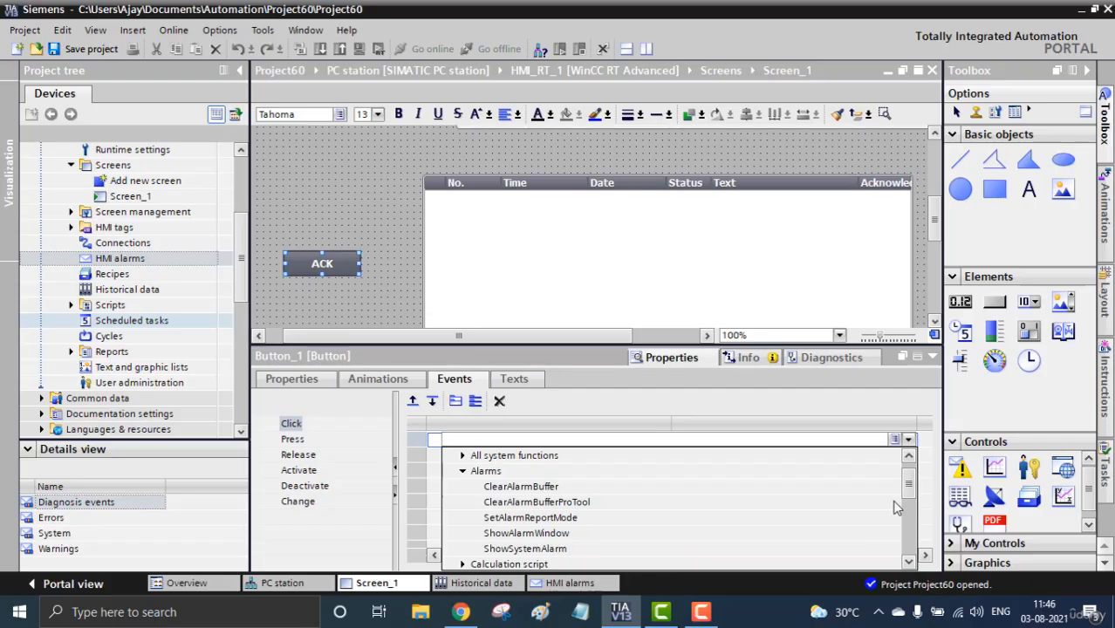
drag(908, 491, 913, 495)
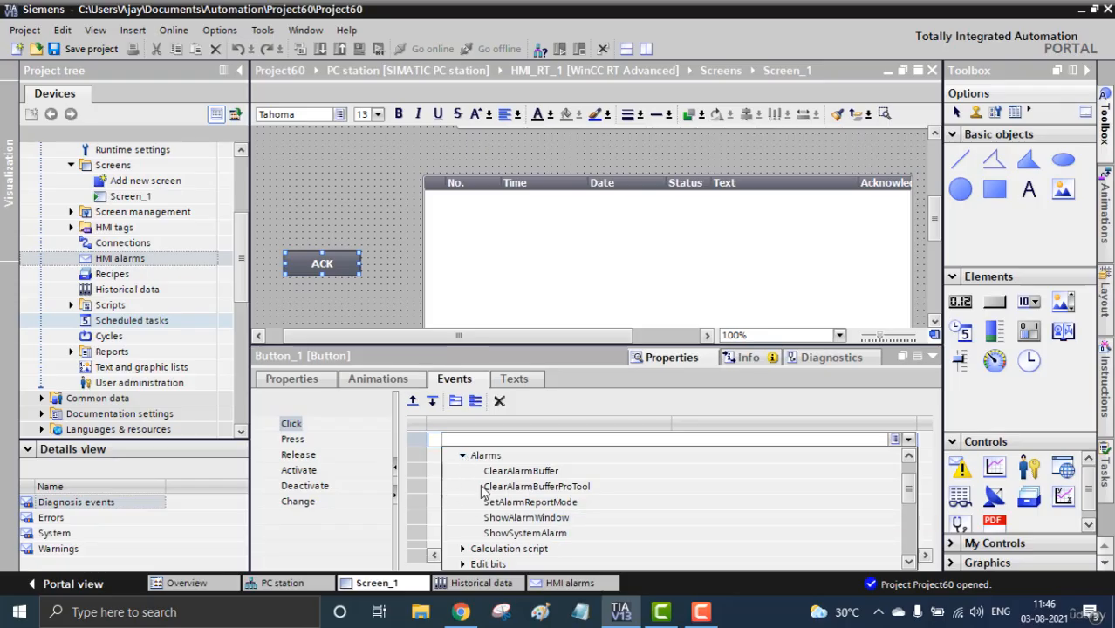
click(463, 457)
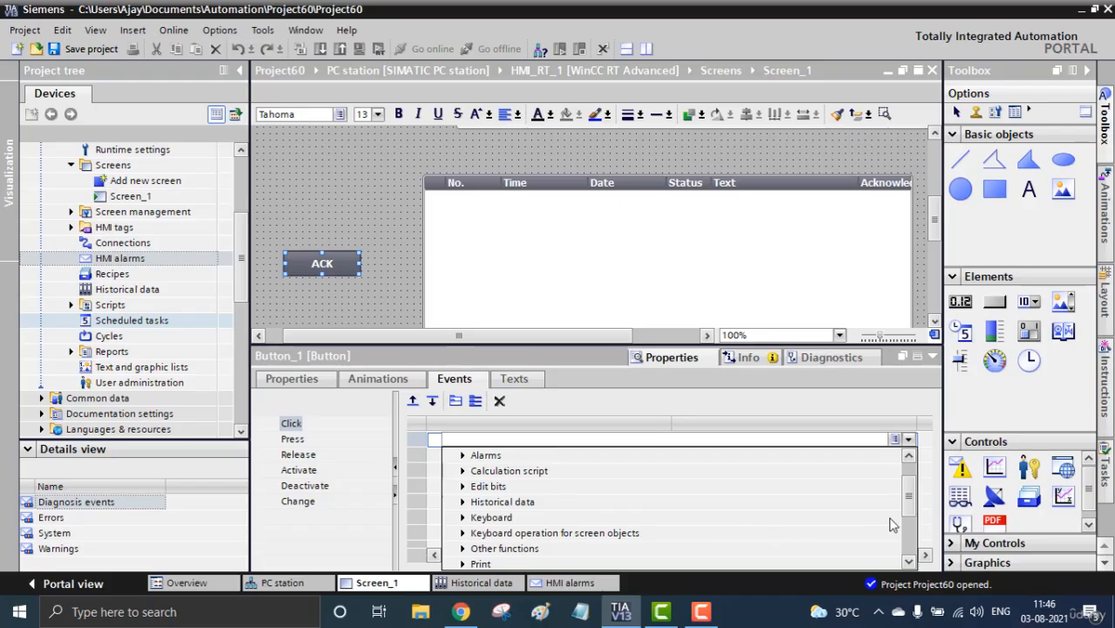
click(512, 439)
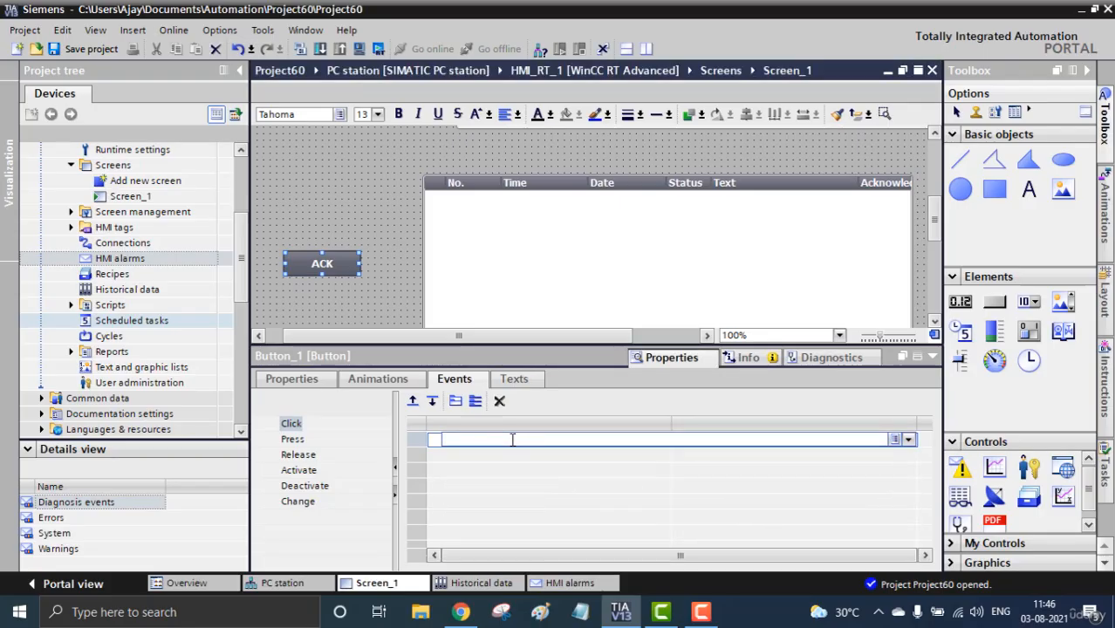
text(AL)
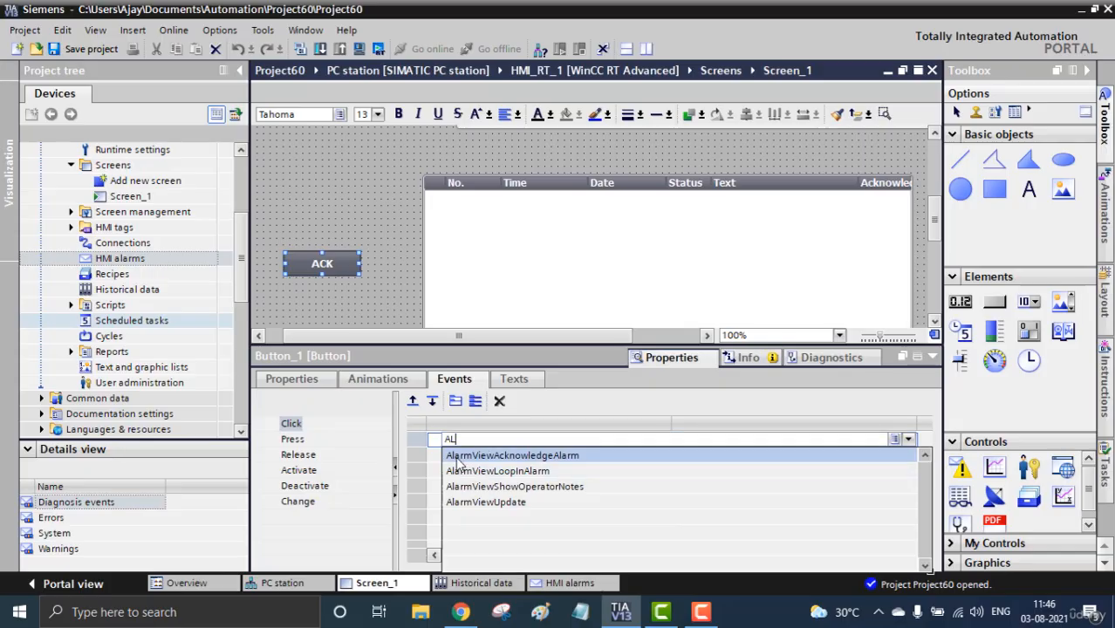
click(583, 458)
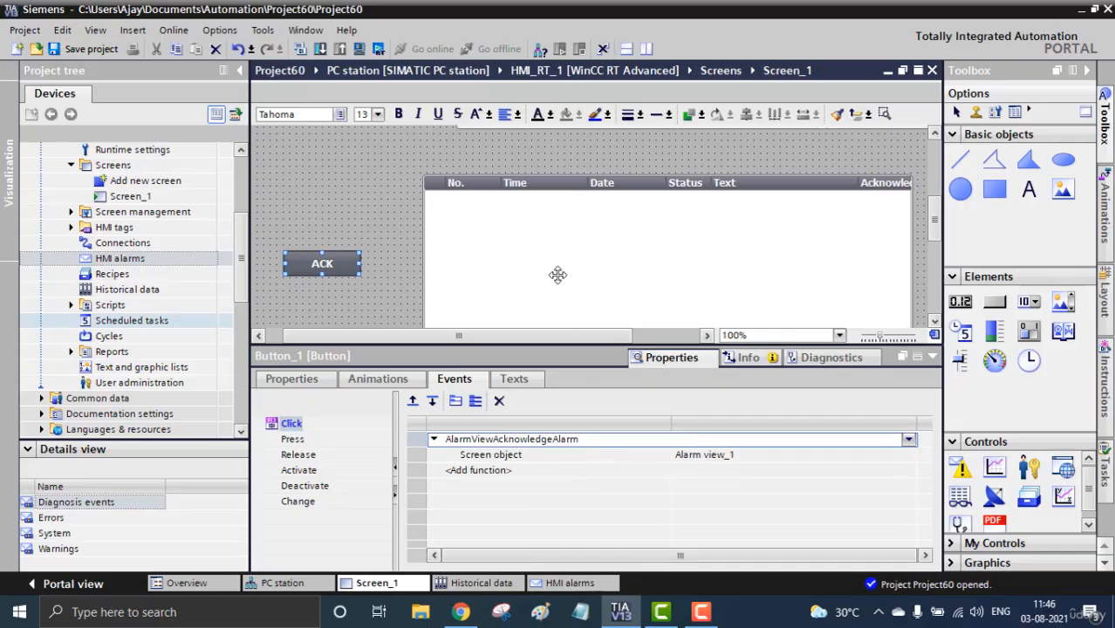
Step: Compare the alarm view's object name with the screen object referenced by the ACK button's Click function
click(530, 250)
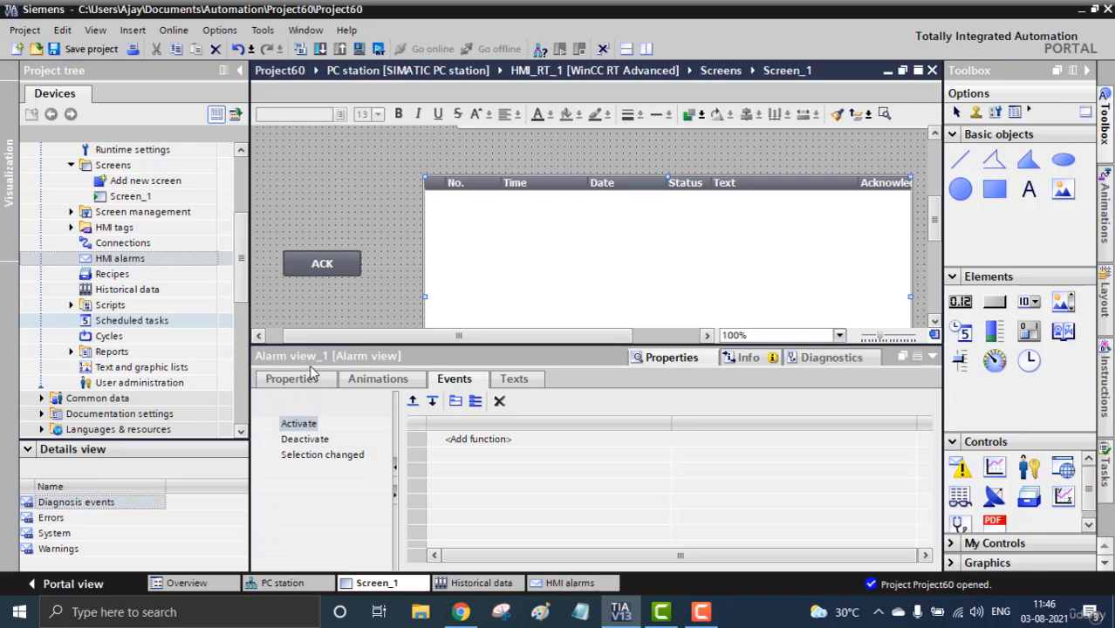
click(337, 265)
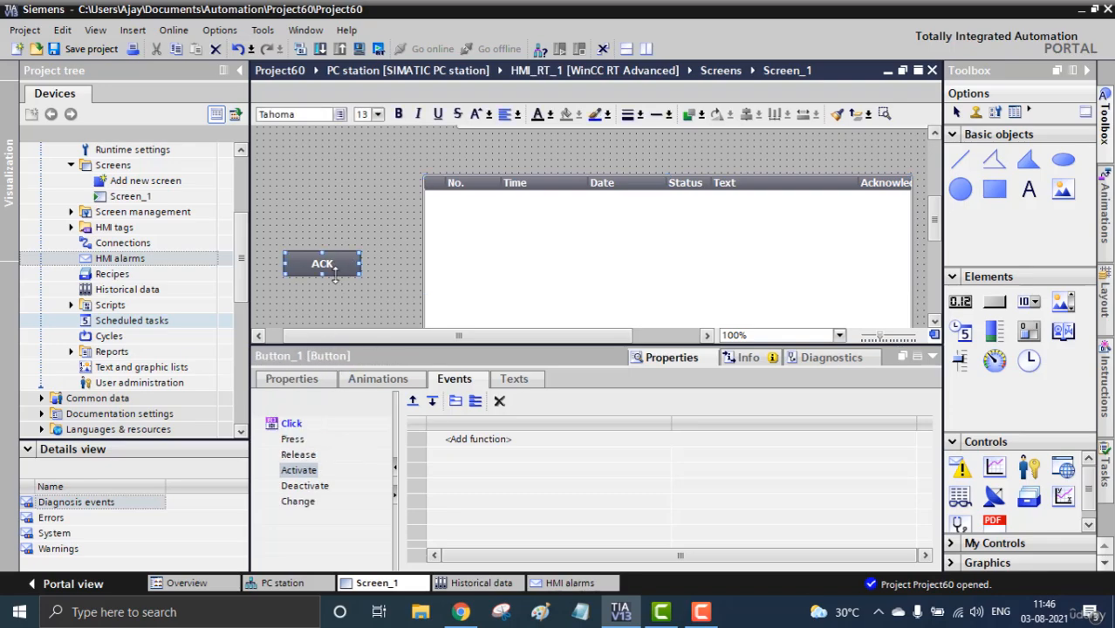
click(290, 423)
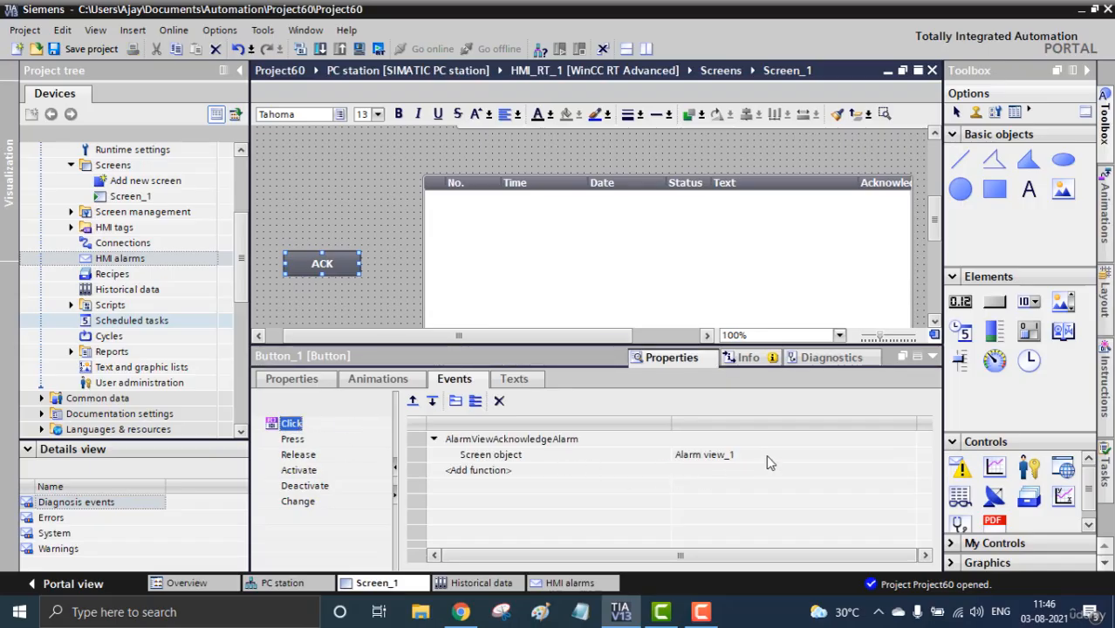
Step: Start the runtime, dismiss the licence notice, and acknowledge the P LO and T LO alarms with the ACK button
click(379, 49)
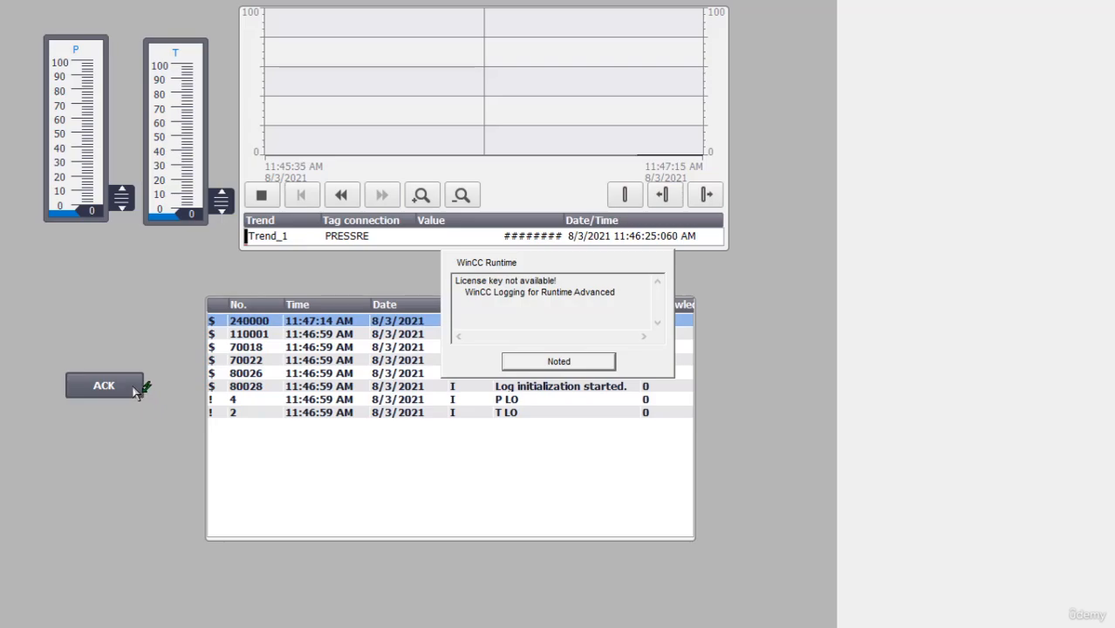
click(567, 363)
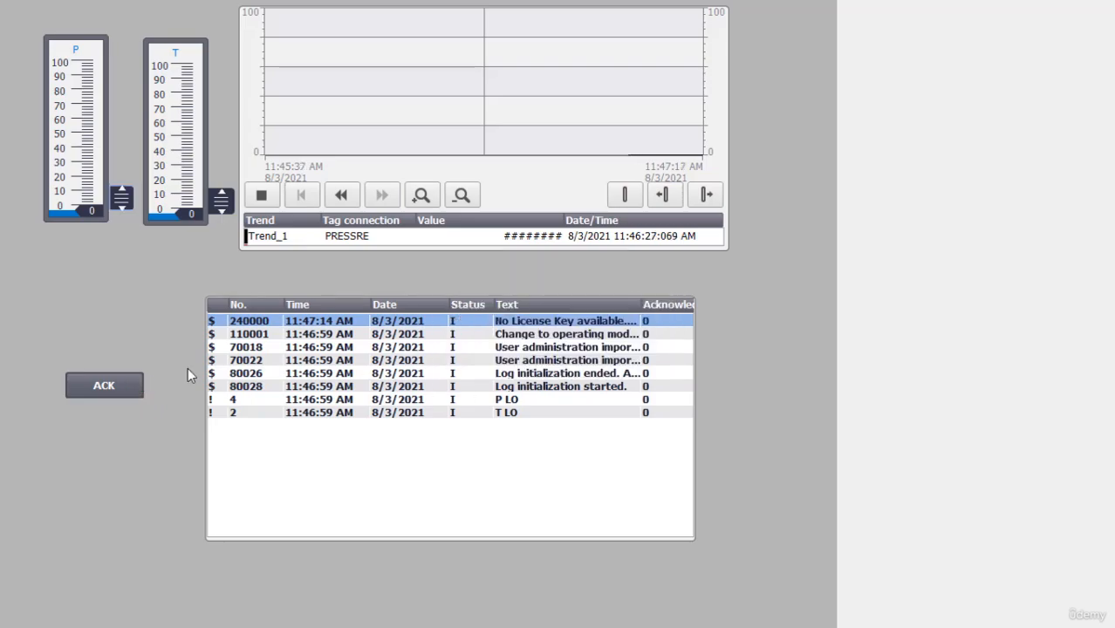
click(123, 378)
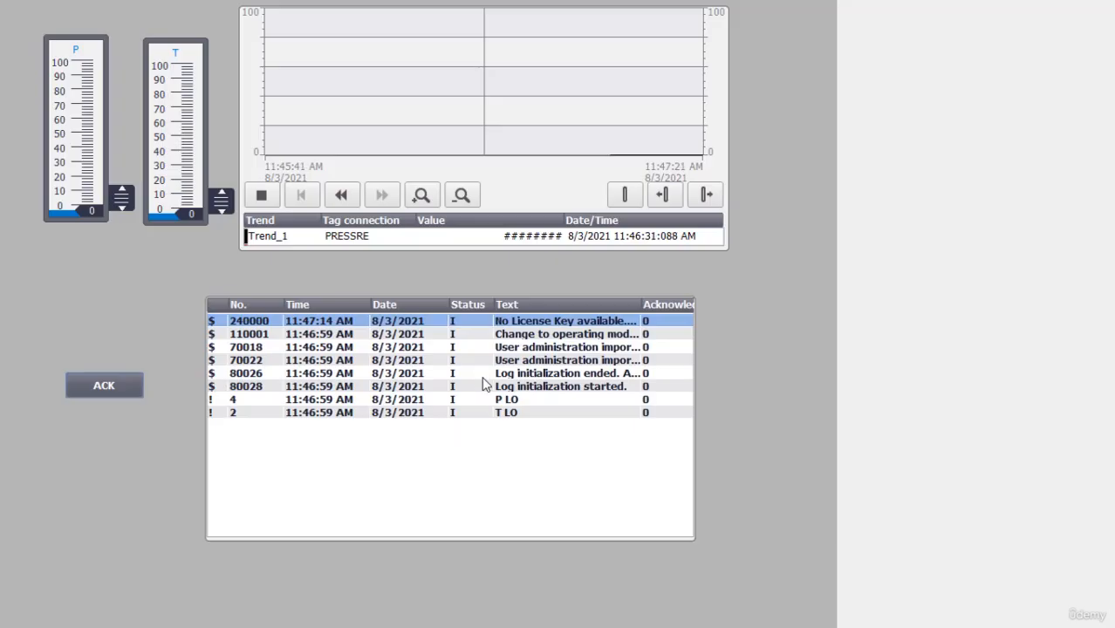
click(453, 400)
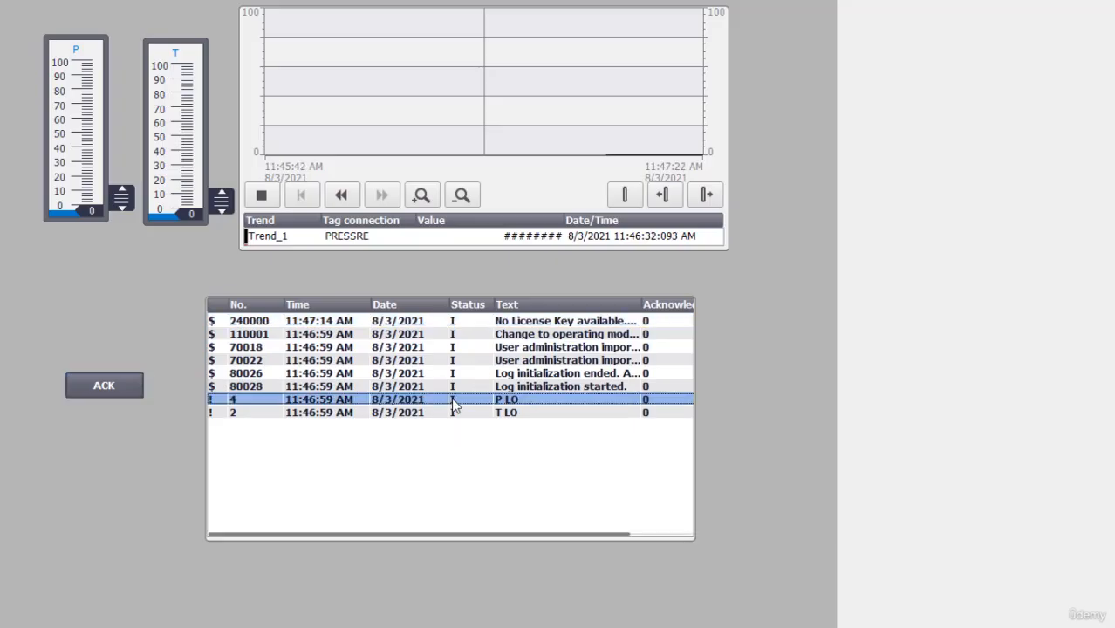
click(132, 385)
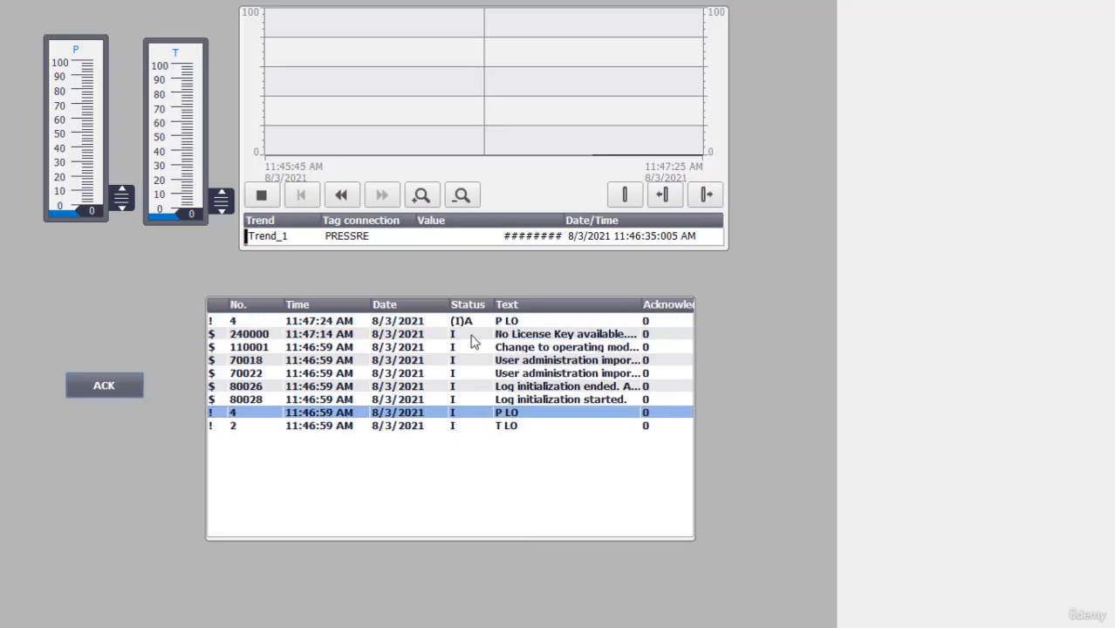
click(531, 428)
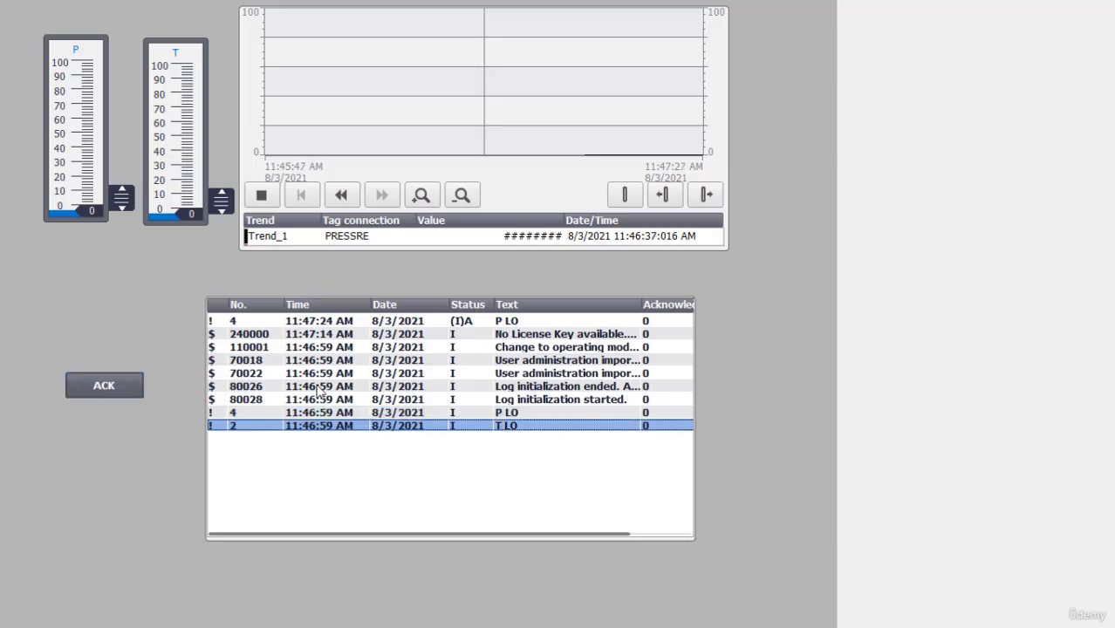
click(137, 388)
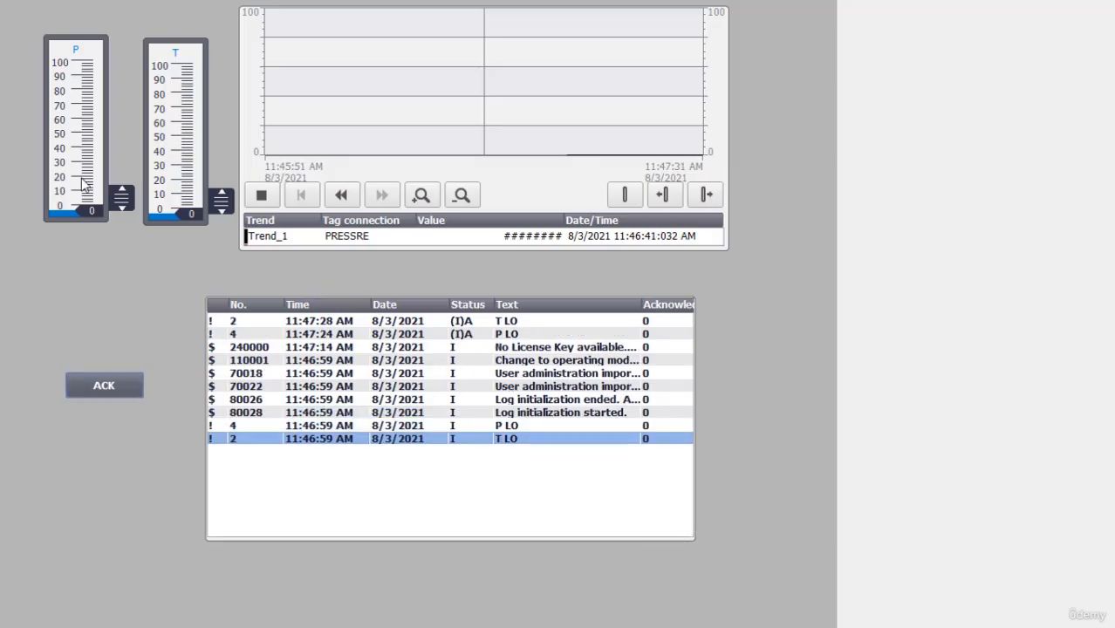
Step: Raise the P slider to 95 and the T slider to 96, and acknowledge the T HI alarm
drag(121, 198, 121, 78)
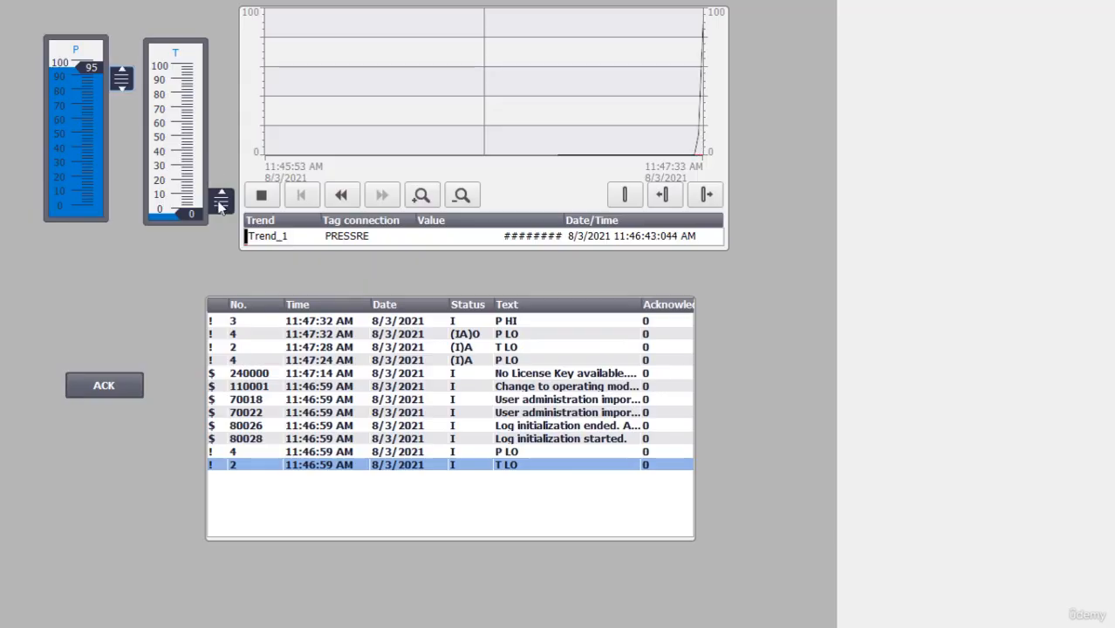
drag(220, 201, 221, 79)
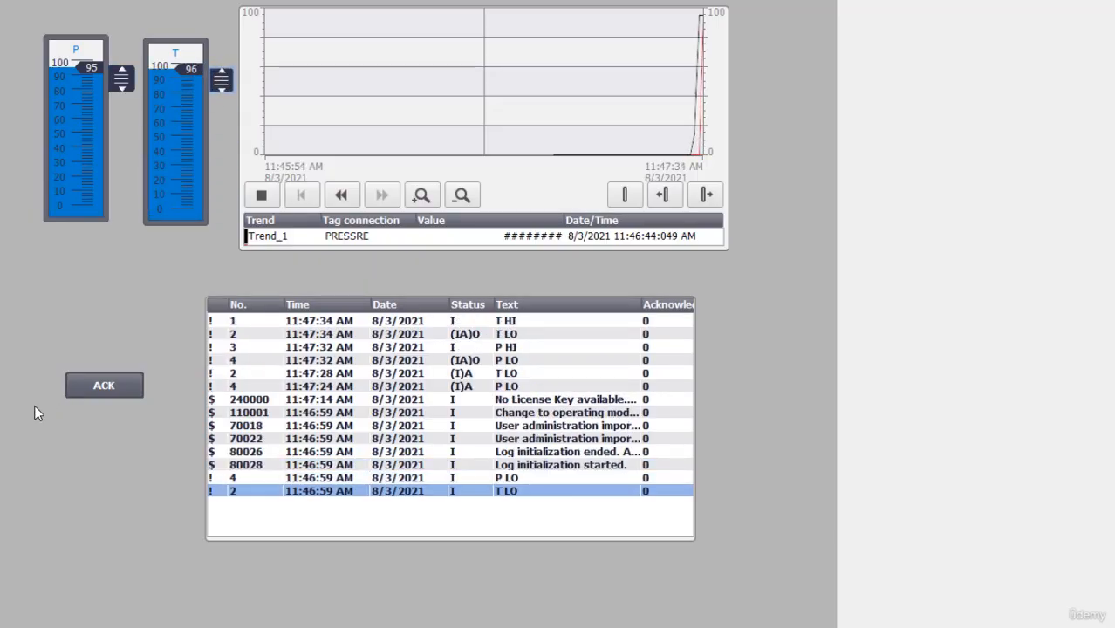
click(138, 384)
click(465, 322)
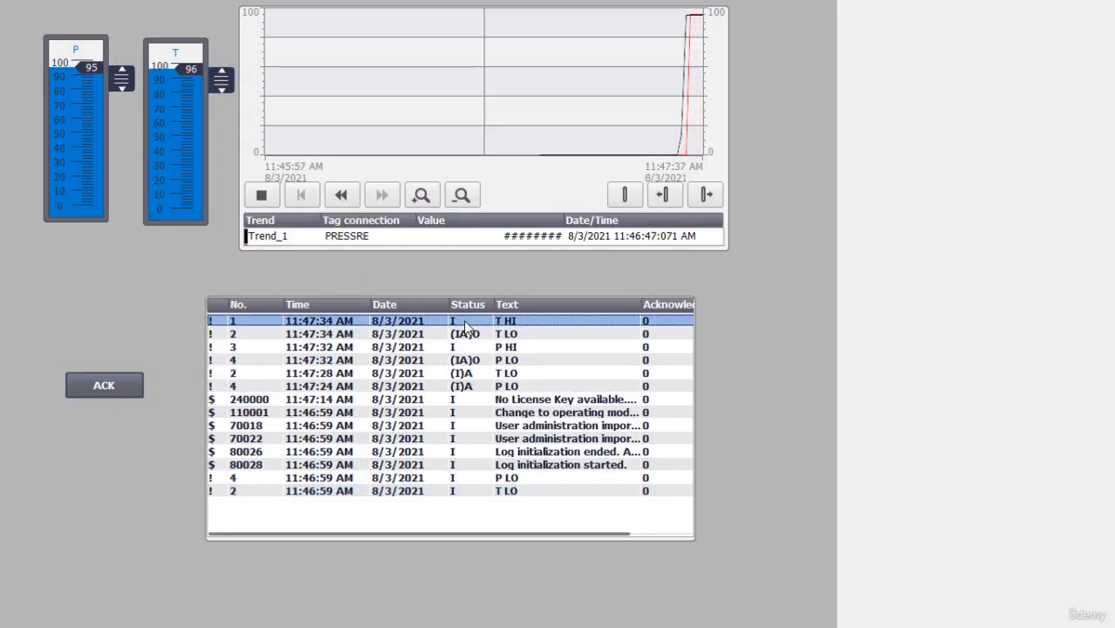
click(117, 385)
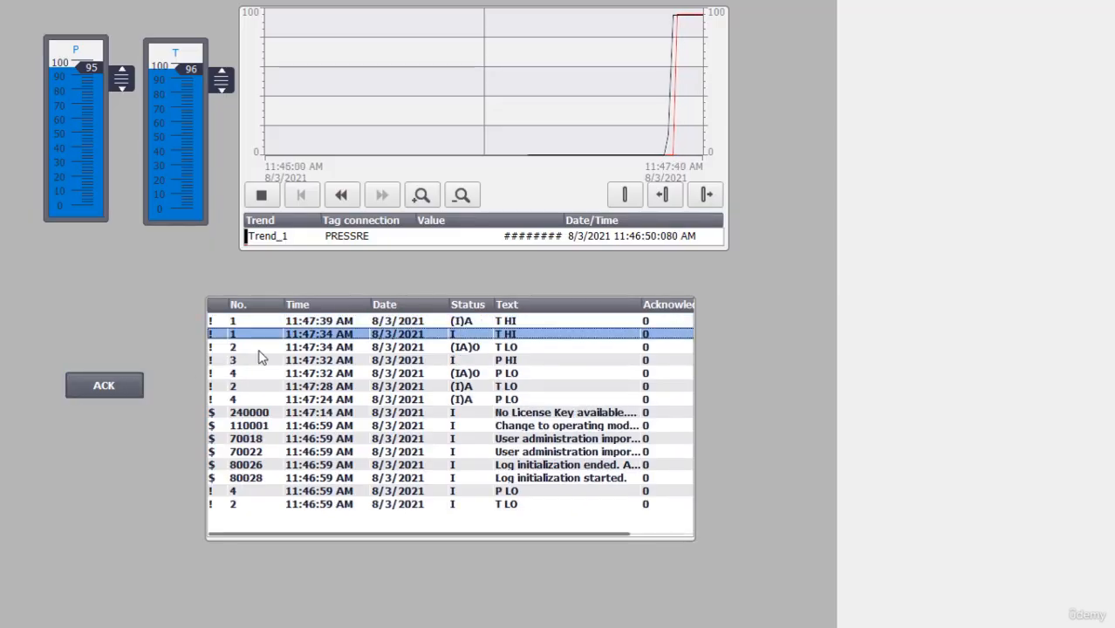
click(133, 387)
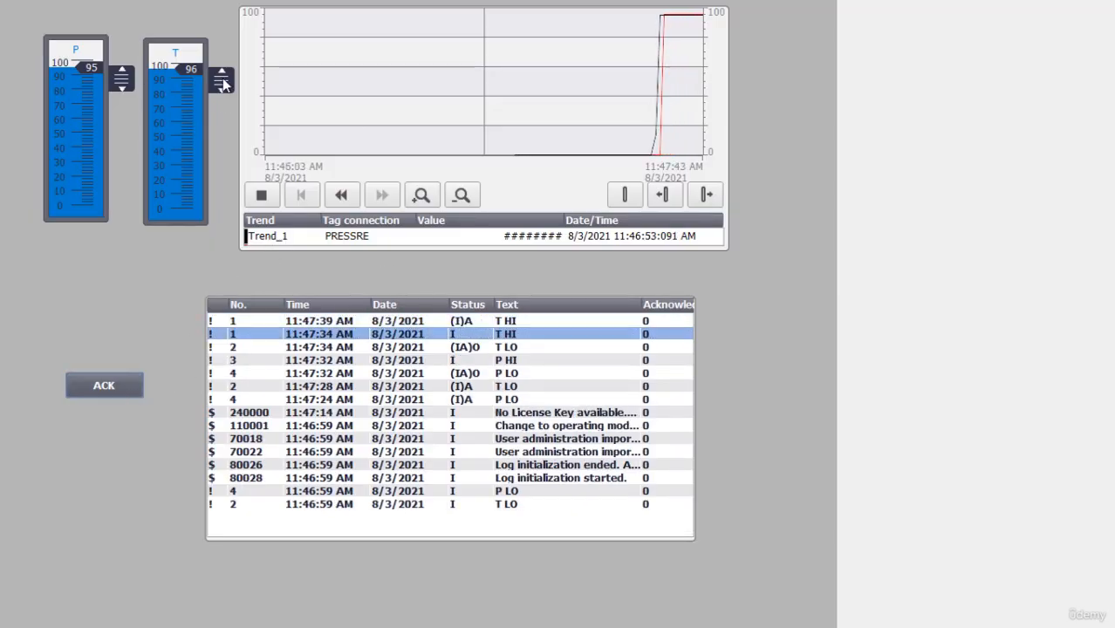
Step: Lower the T slider to 35 and the P slider to 22, and close the runtime
drag(224, 82, 224, 160)
drag(122, 81, 120, 177)
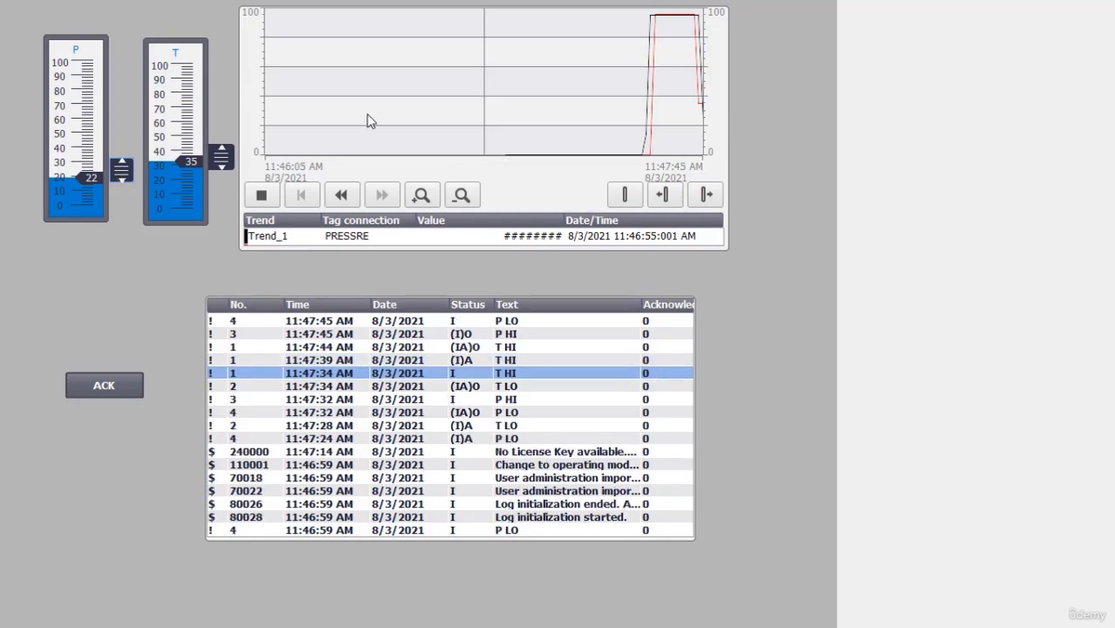
key(alt+F4)
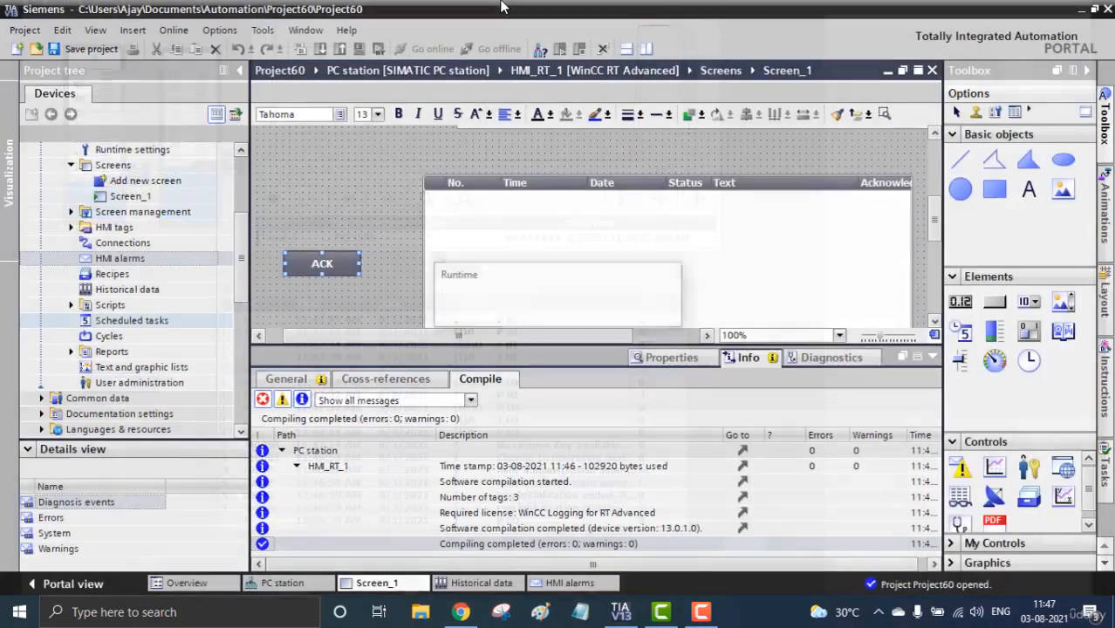
Step: Set the alarm view on Screen_1 to display Current alarm states instead of the alarm buffer
click(486, 210)
right_click(486, 210)
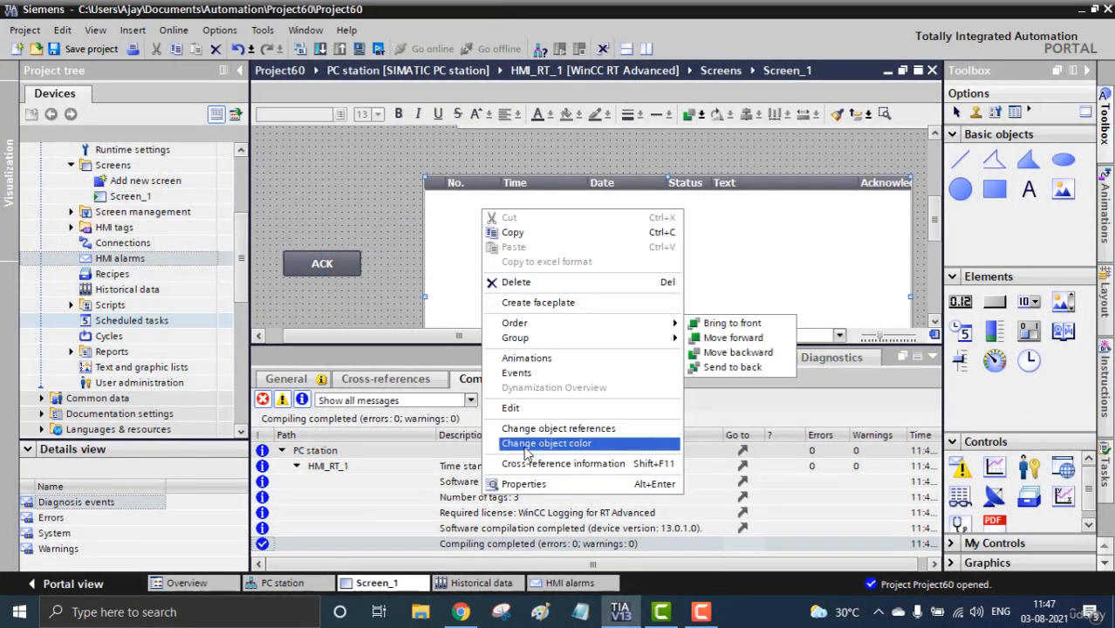
click(543, 484)
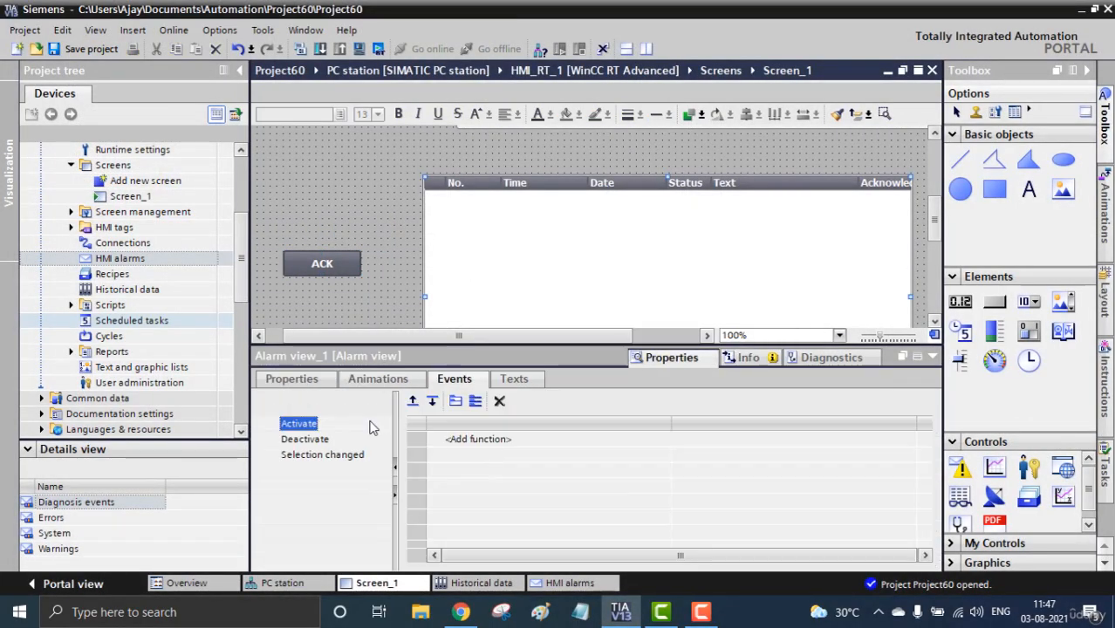
click(292, 378)
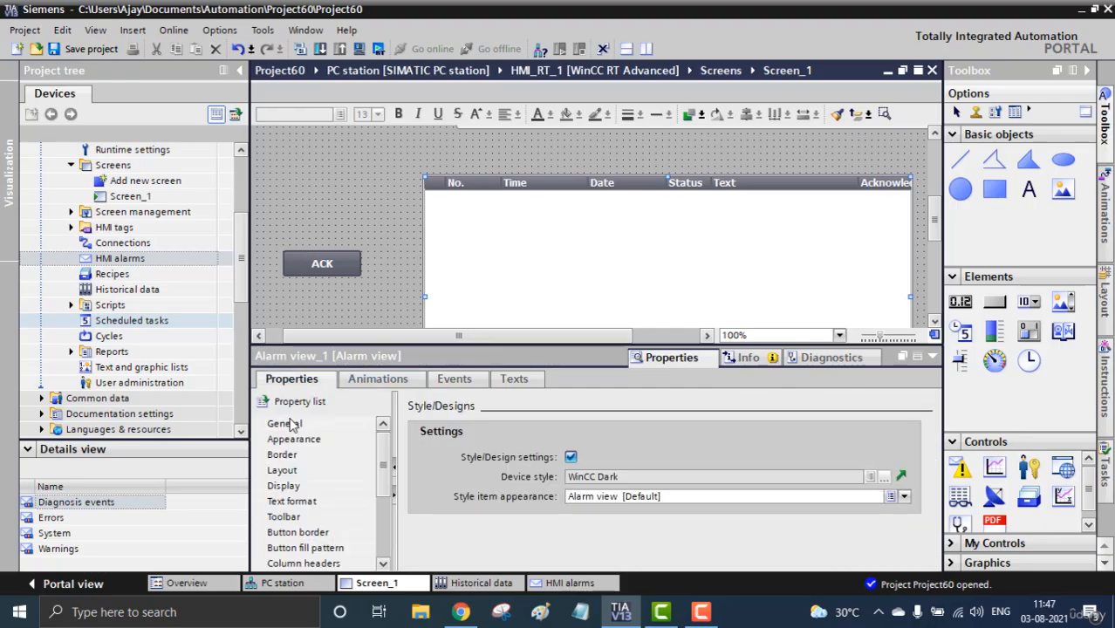
click(292, 424)
click(425, 455)
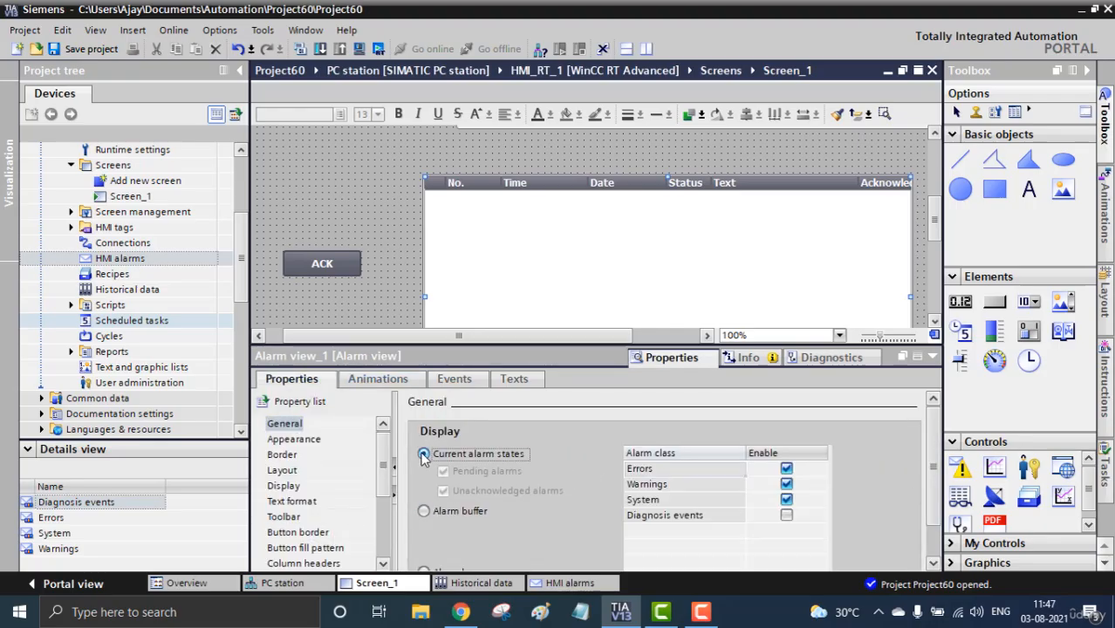
Step: Start the runtime and acknowledge the P LO and T LO alarms, one after the other
click(378, 49)
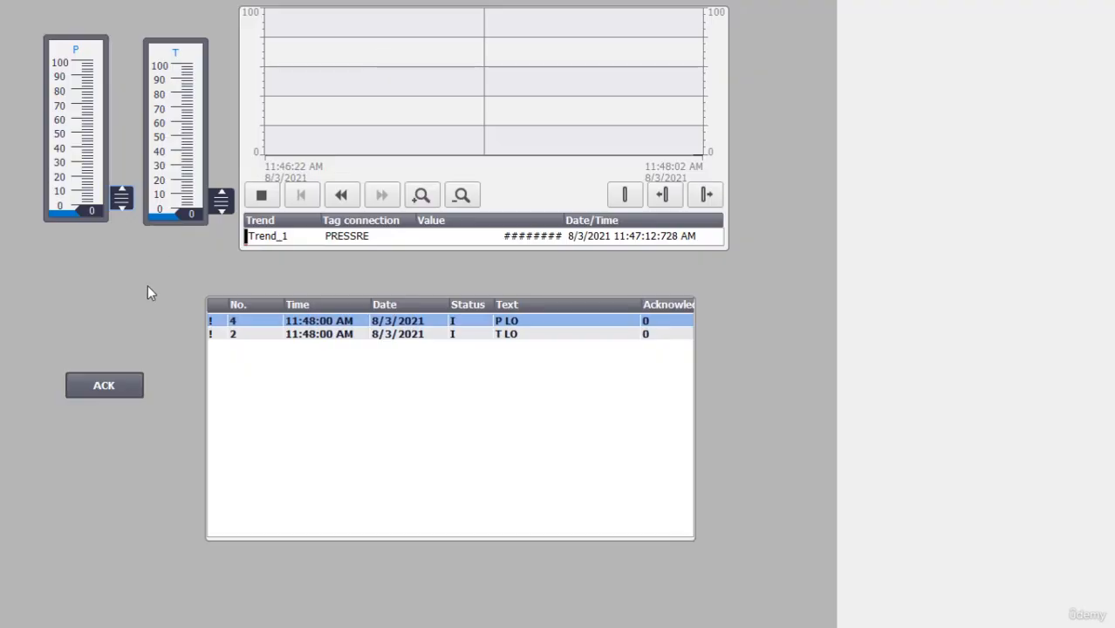
click(131, 387)
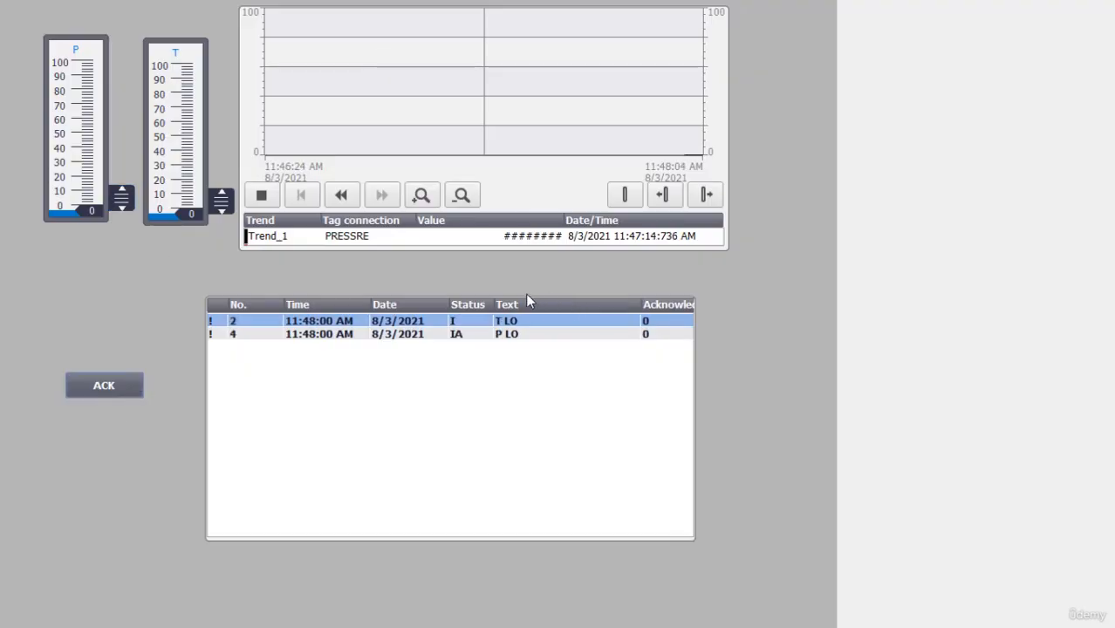
click(128, 389)
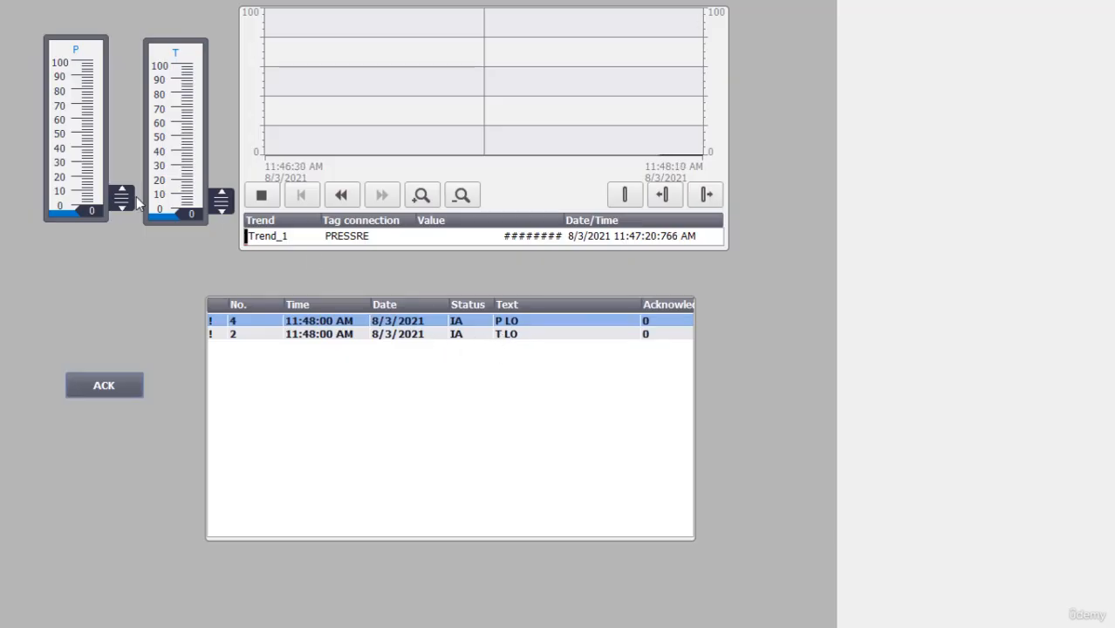
Step: Raise the P and T sliders to 100, dismiss the licence notice, and acknowledge the T HI and P HI alarms
drag(122, 199, 122, 70)
drag(221, 200, 221, 74)
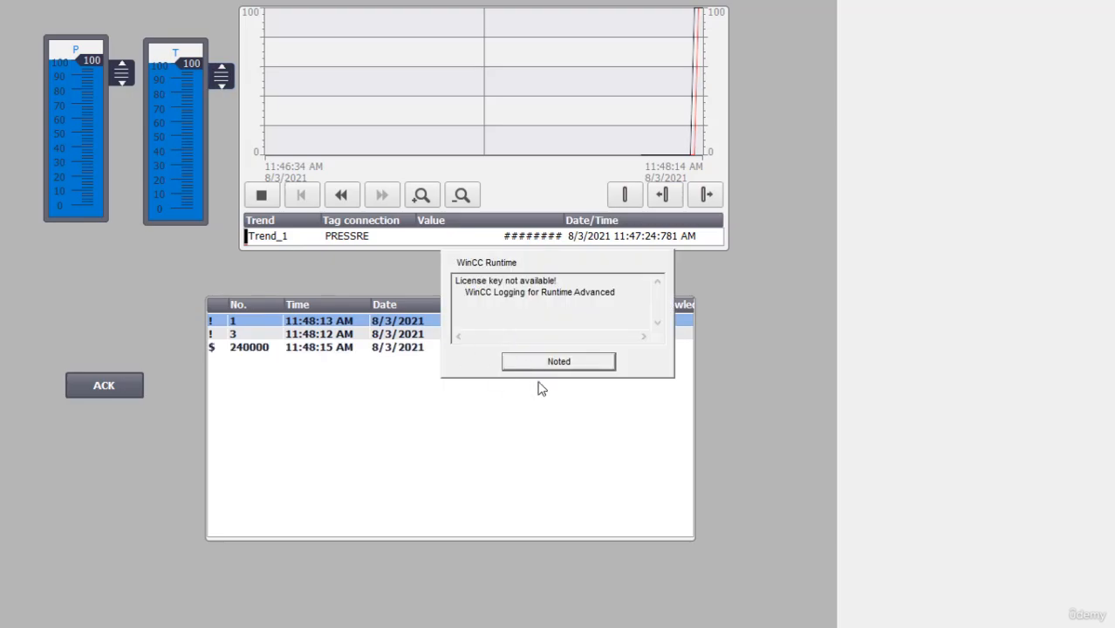
click(550, 363)
click(120, 392)
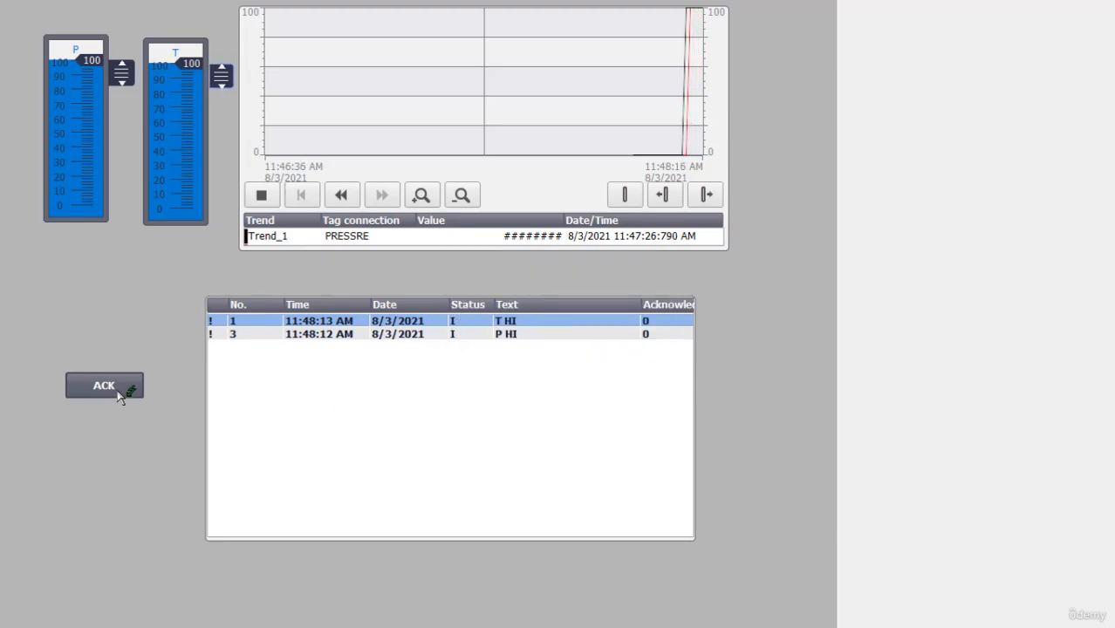
click(120, 393)
click(119, 392)
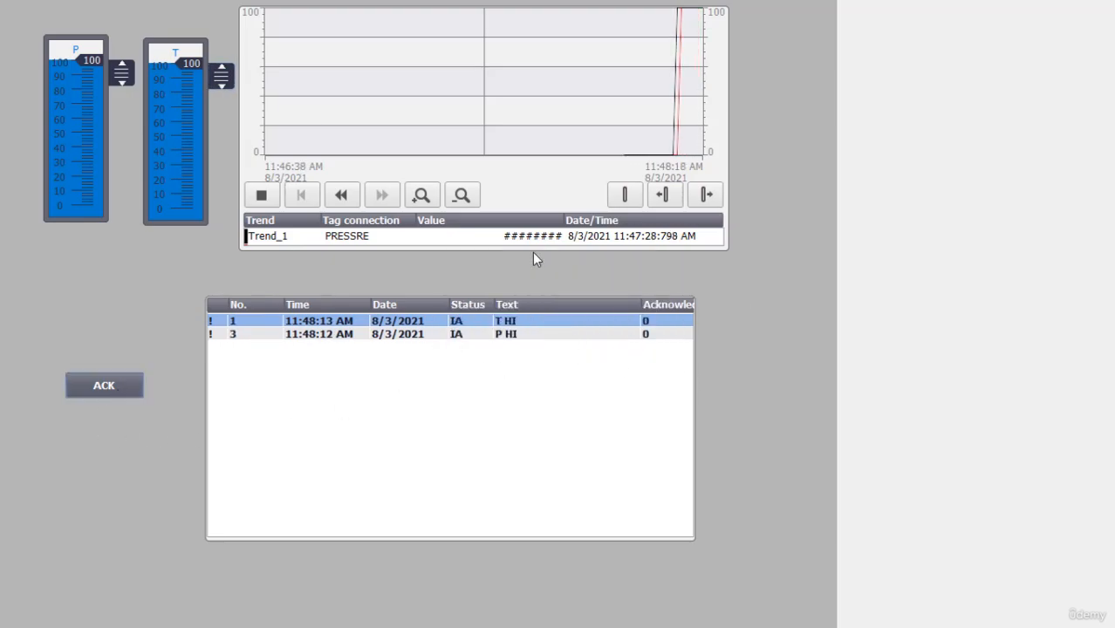
Step: Lower the P slider to 59 and the T slider to 64, and close the runtime
drag(121, 77, 123, 126)
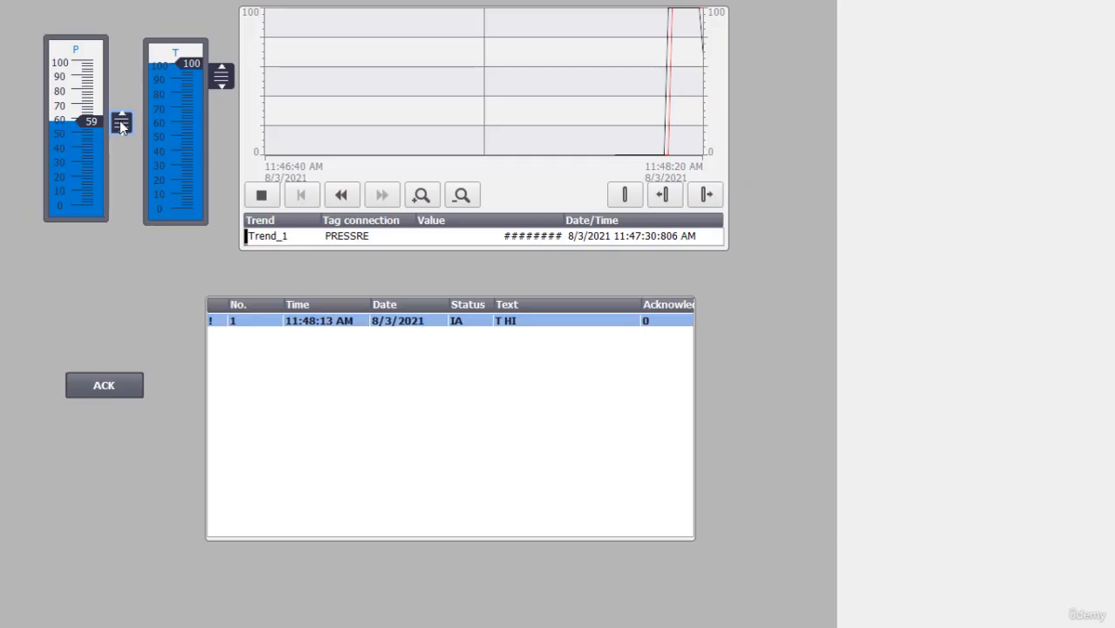
drag(220, 73, 224, 123)
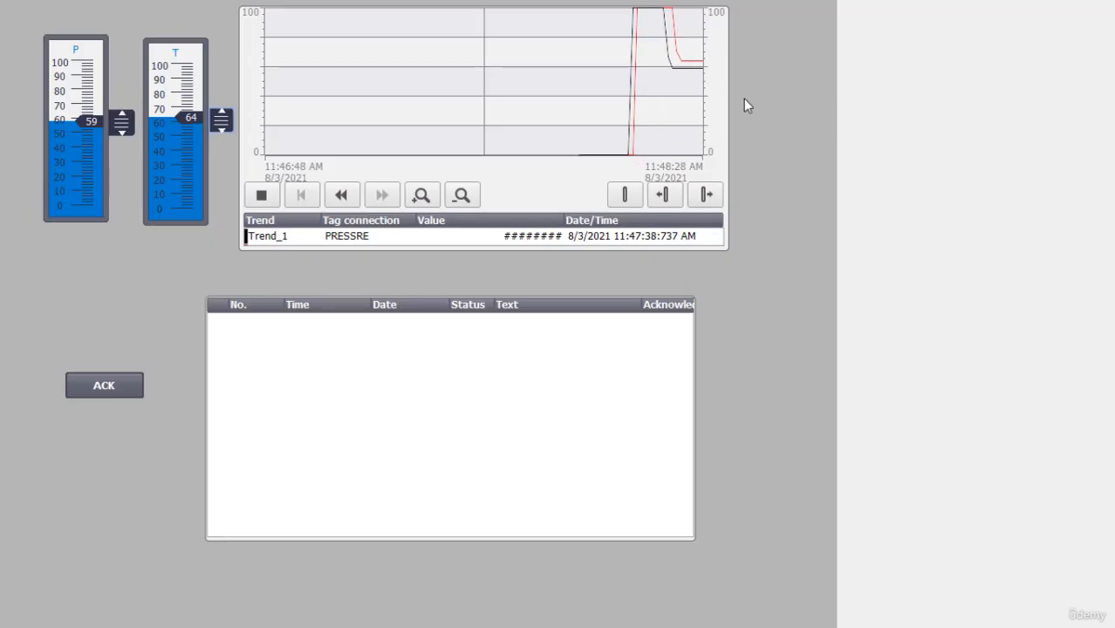
key(alt+F4)
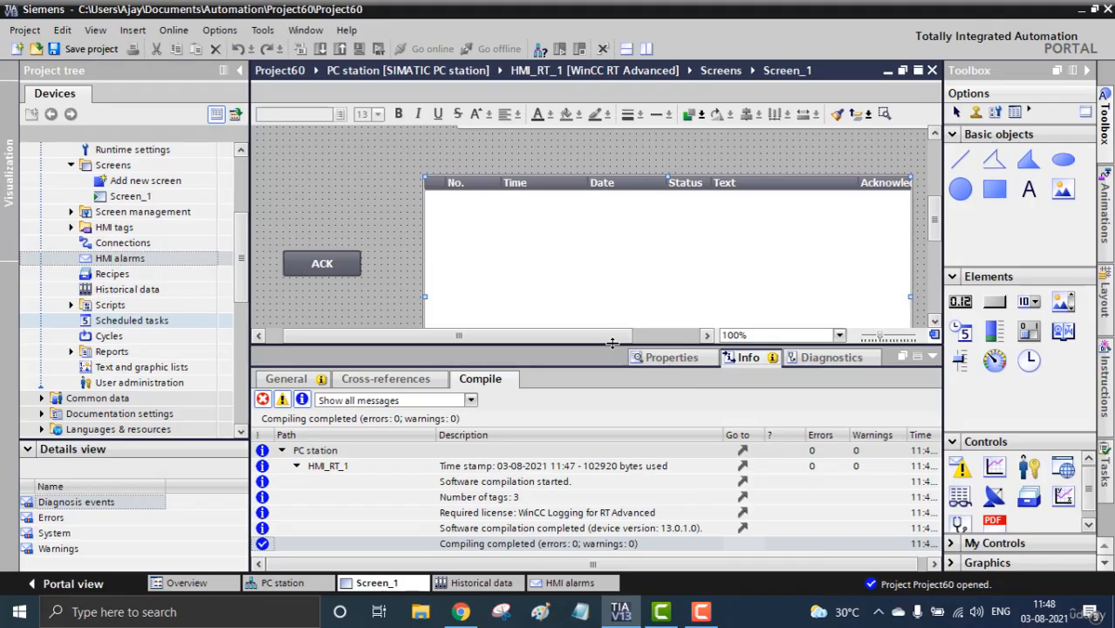
Step: Reopen the alarm view's General properties and enlarge their area to review all the Display options
drag(594, 343, 583, 398)
right_click(578, 279)
click(632, 555)
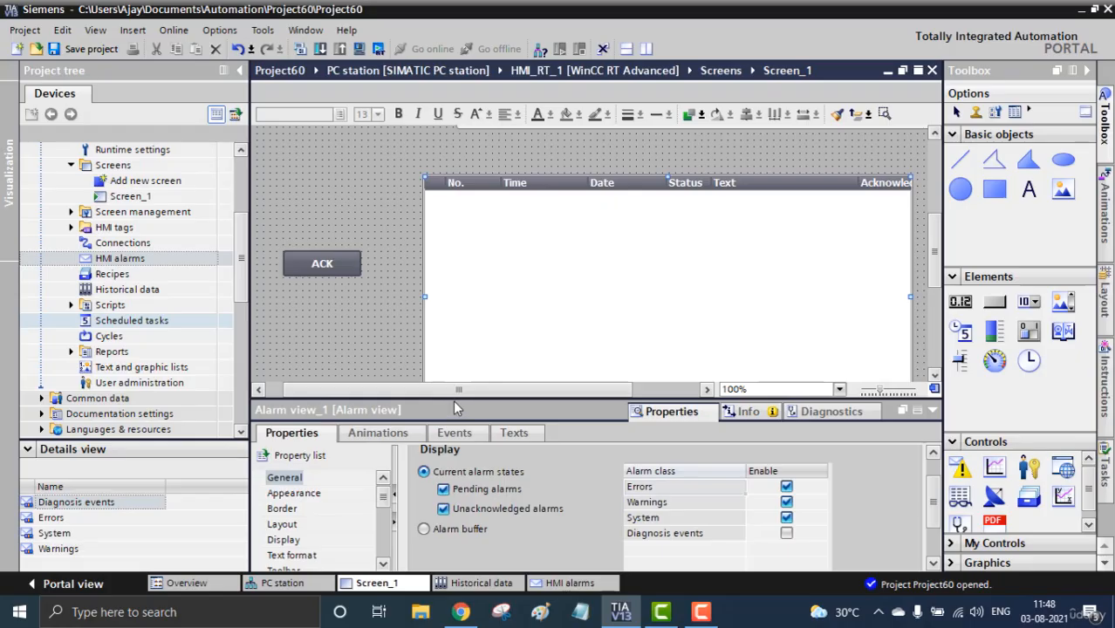
drag(454, 398, 452, 286)
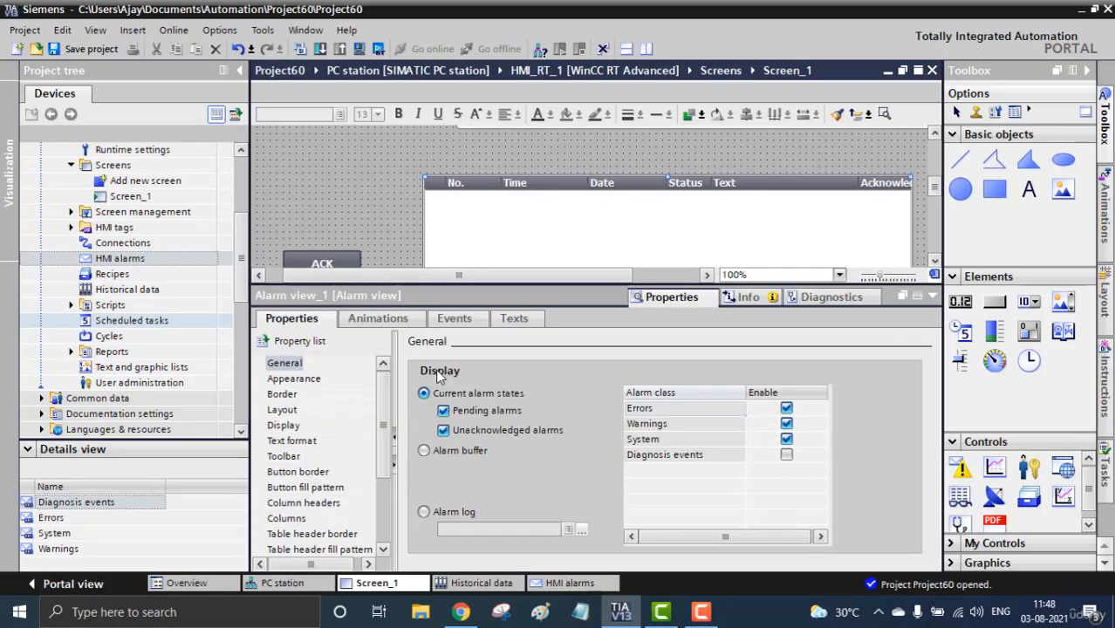
click(377, 319)
click(291, 320)
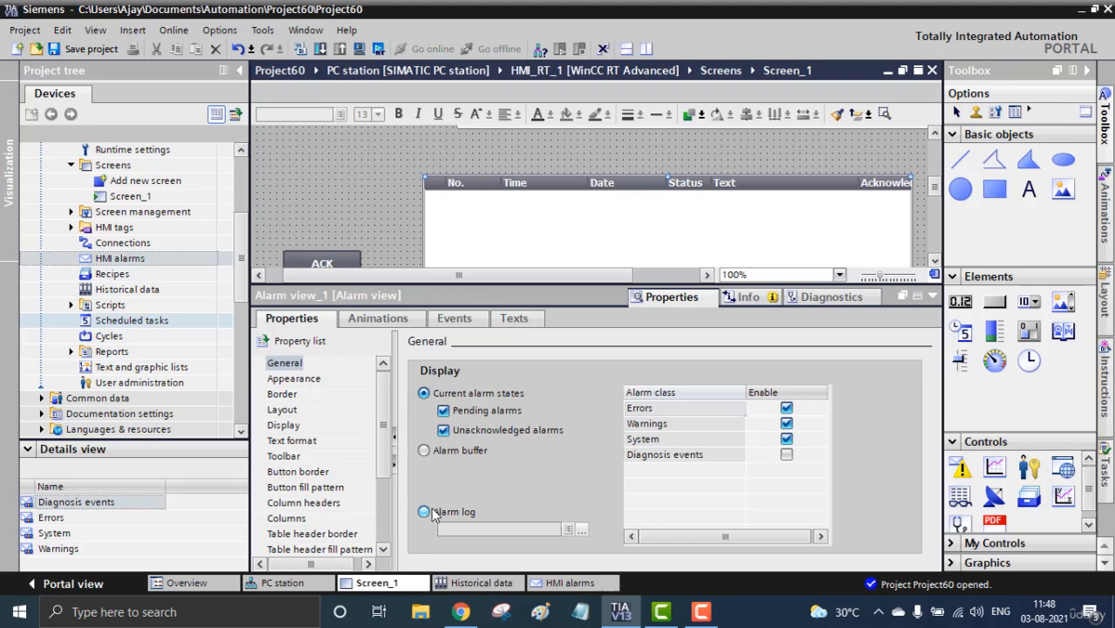
Step: Look at the alarm logs table in Historical data and return to Screen_1
double_click(164, 290)
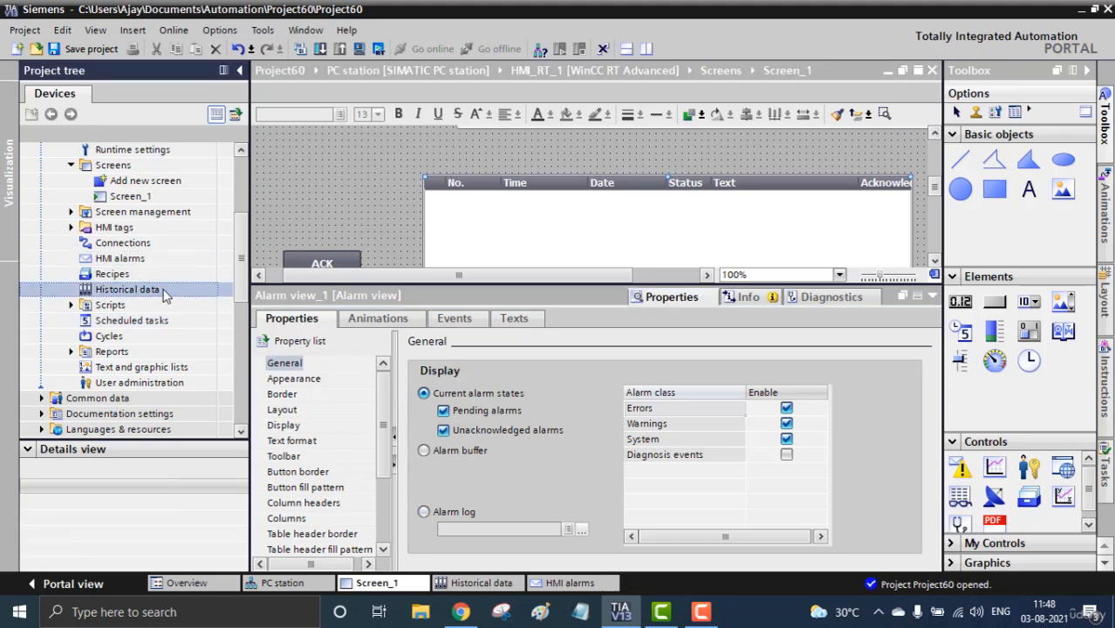
click(877, 94)
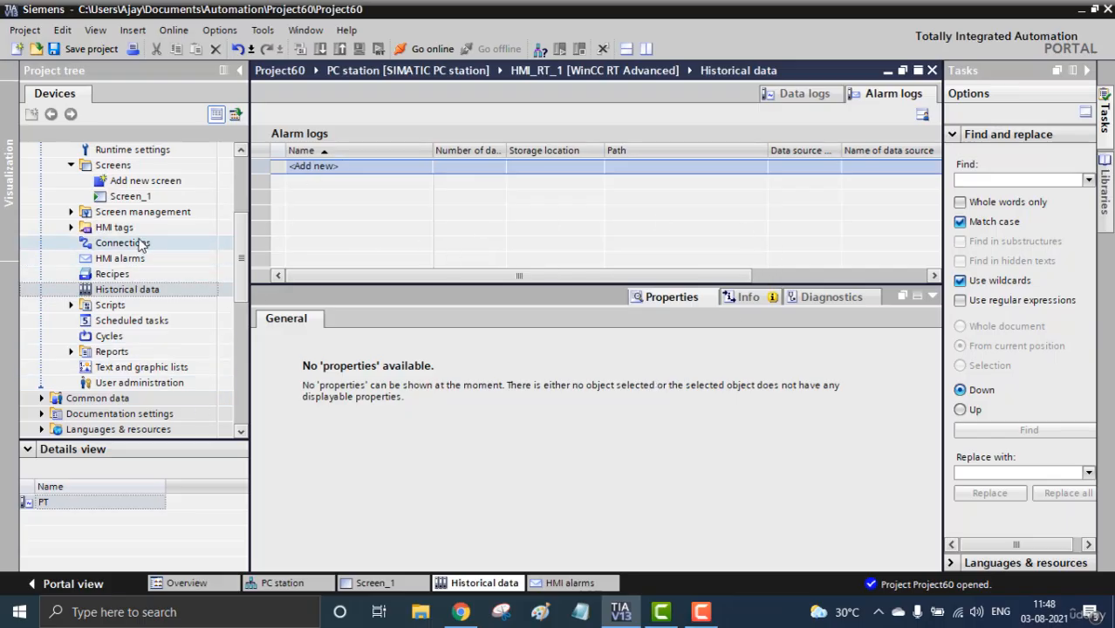
click(366, 584)
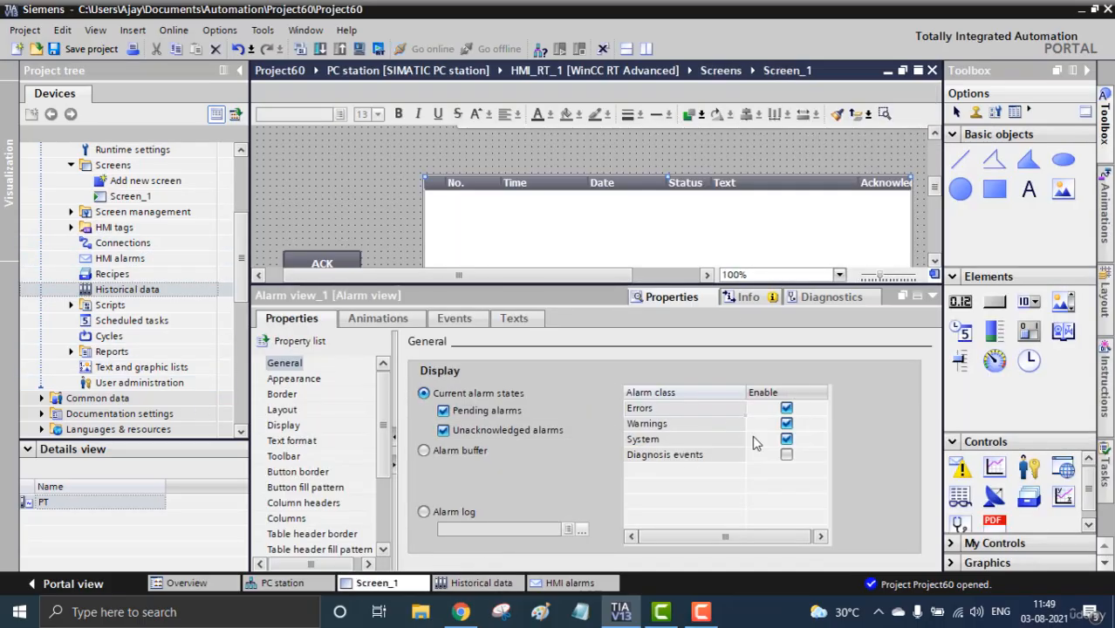